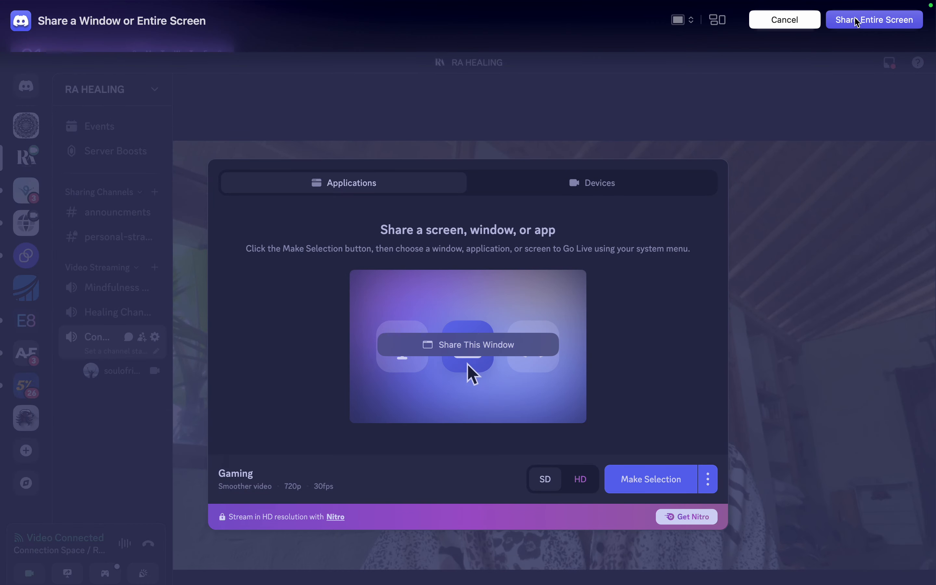
Share the entire screen in Discord with a Small presenter overlay, camera bubble moved higher up.
{"action": "left_click", "coordinate": [854, 21]}
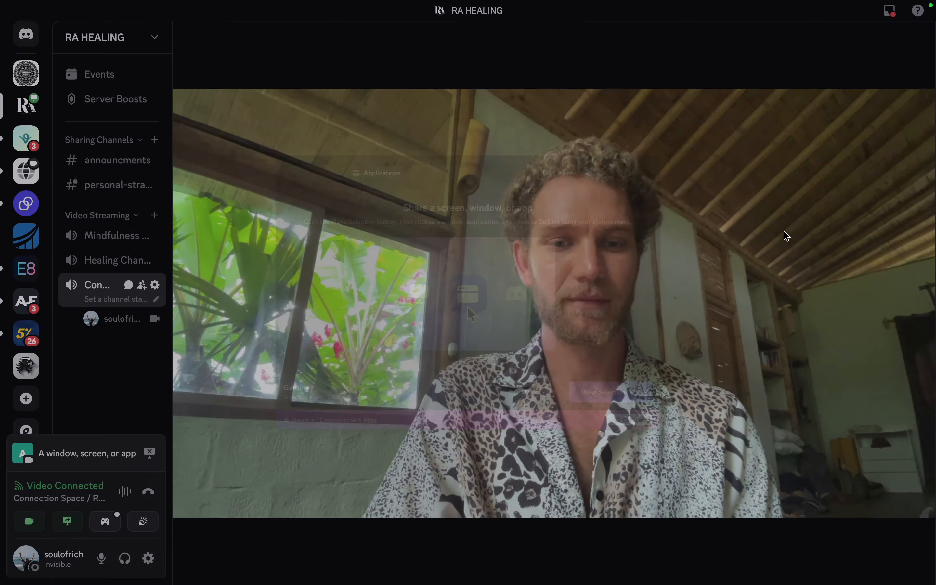
{"action": "key", "text": "ctrl+Right"}
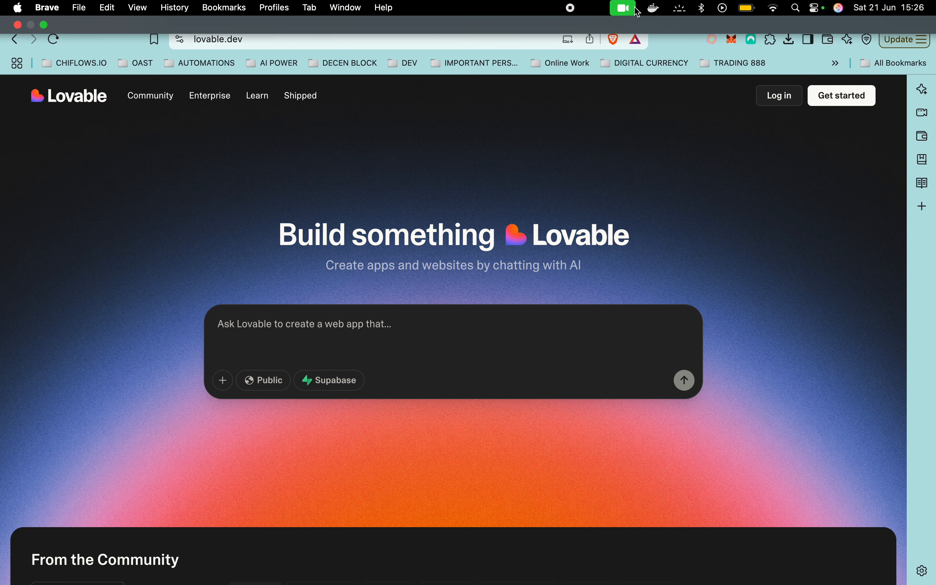
{"action": "left_click", "coordinate": [623, 8]}
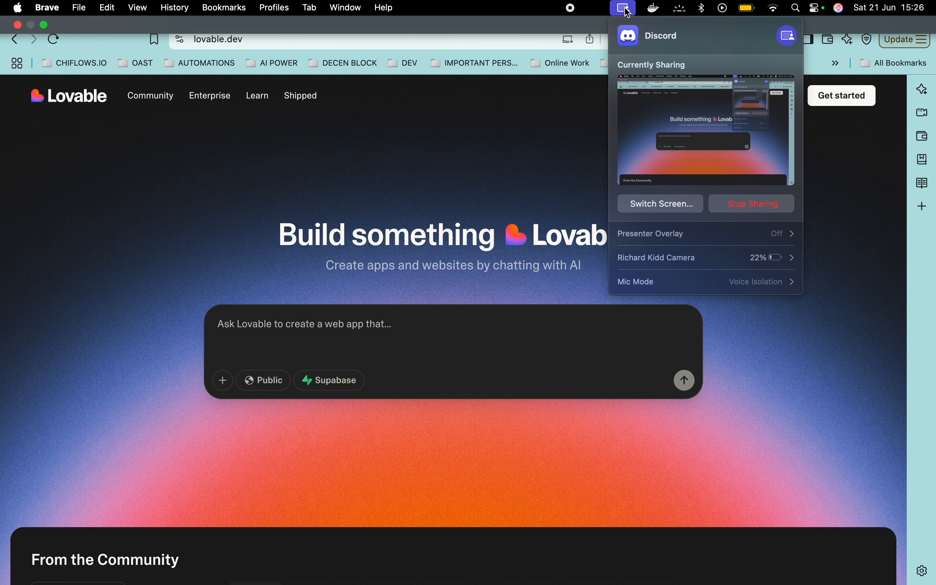
{"action": "left_click", "coordinate": [690, 231]}
{"action": "left_click", "coordinate": [707, 258]}
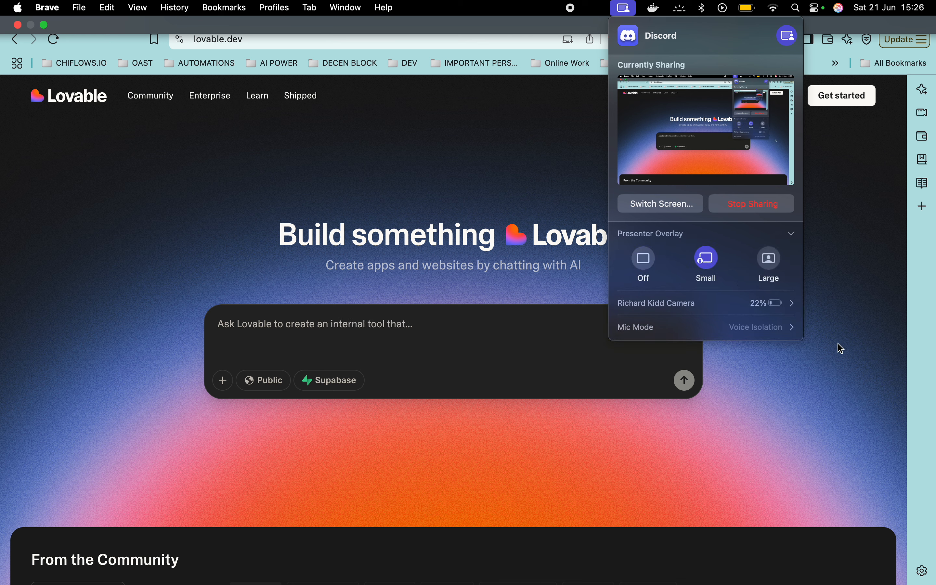
{"action": "left_click", "coordinate": [838, 343]}
{"action": "left_click_drag", "start_coordinate": [85, 512], "coordinate": [94, 203]}
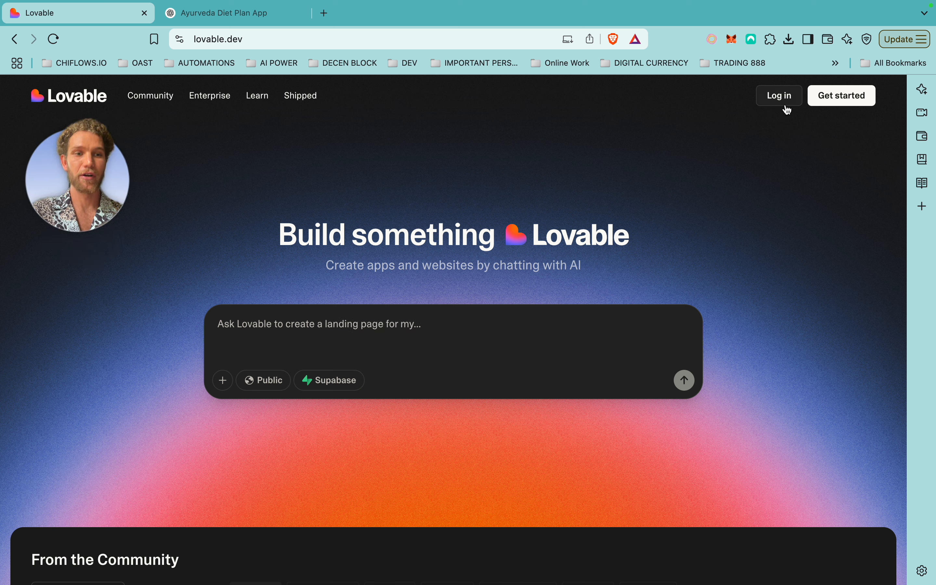
Start Lovable sign-up and fill in the saved account e-mail address.
{"action": "left_click", "coordinate": [842, 95]}
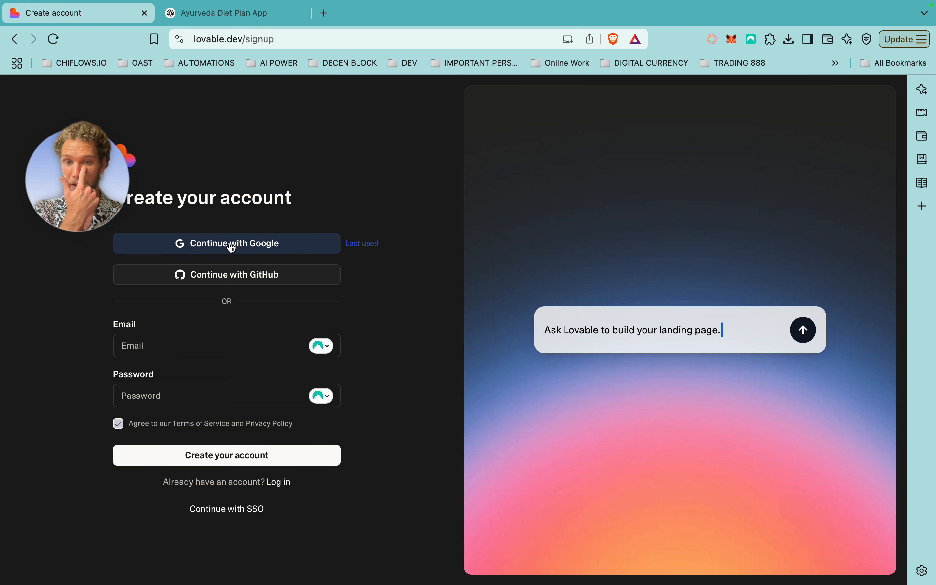
{"action": "left_click", "coordinate": [180, 344]}
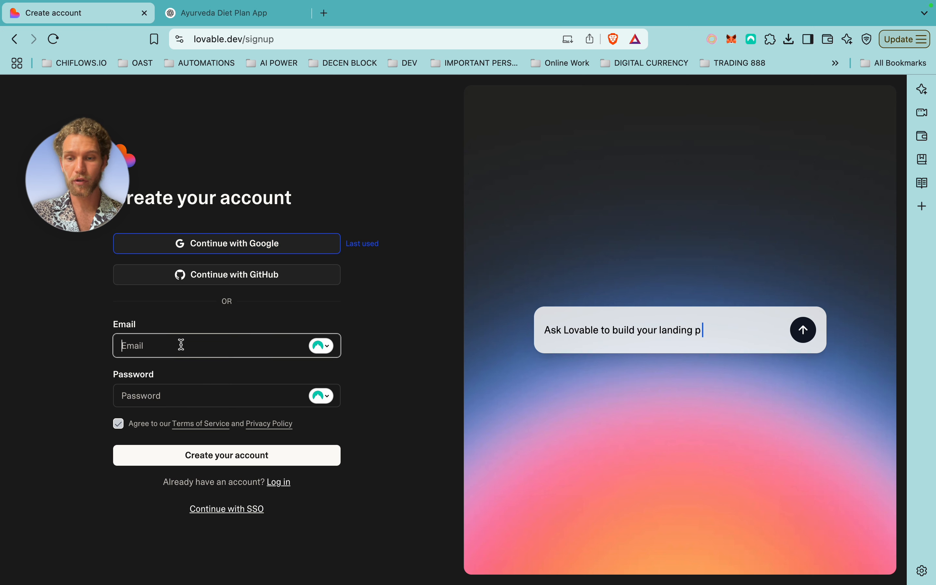
{"action": "type", "text": "oce"}
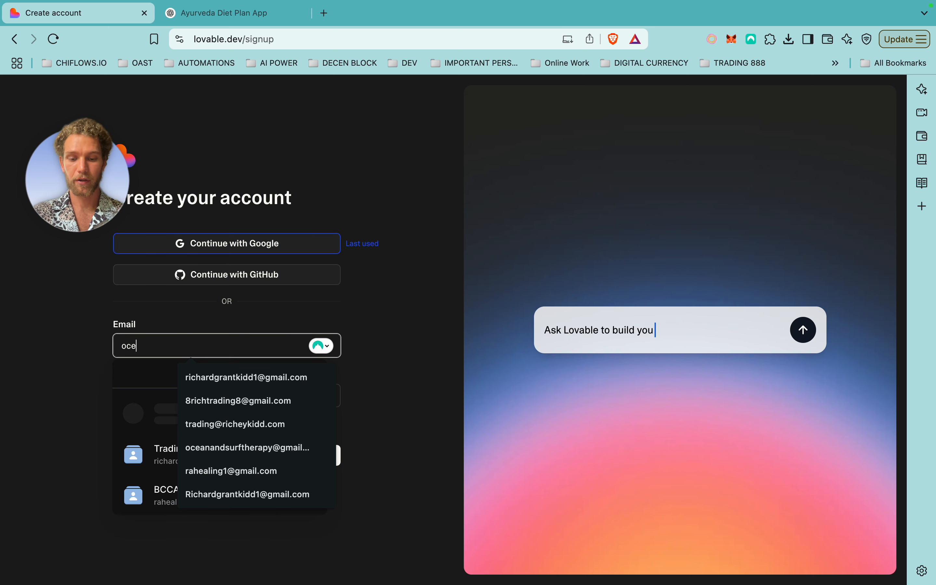
{"action": "type", "text": "anand"}
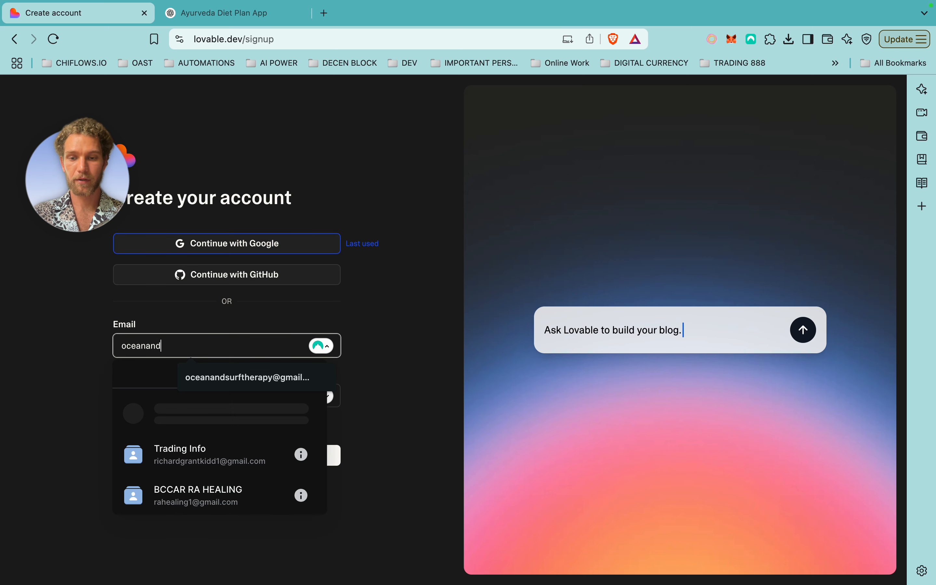
{"action": "left_click", "coordinate": [230, 379]}
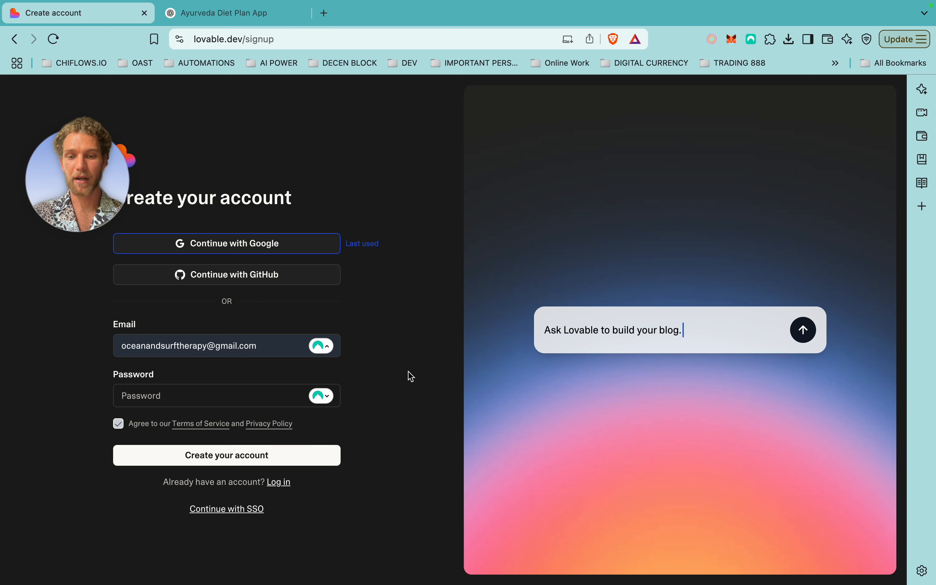
Enter the account password, create the account, save the login, and move to the Mail desktop.
{"action": "left_click", "coordinate": [198, 390]}
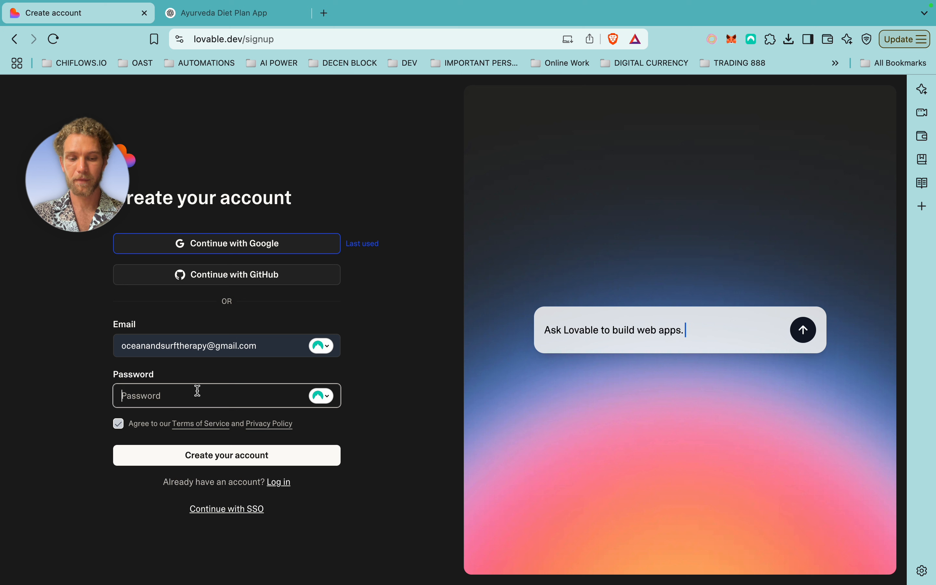
{"action": "type", "text": "••"}
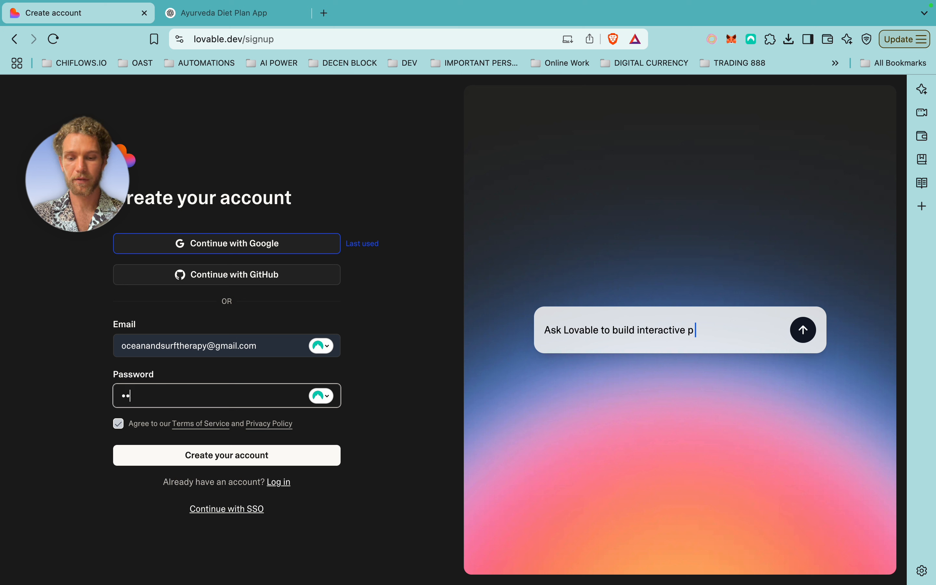
{"action": "type", "text": "•"}
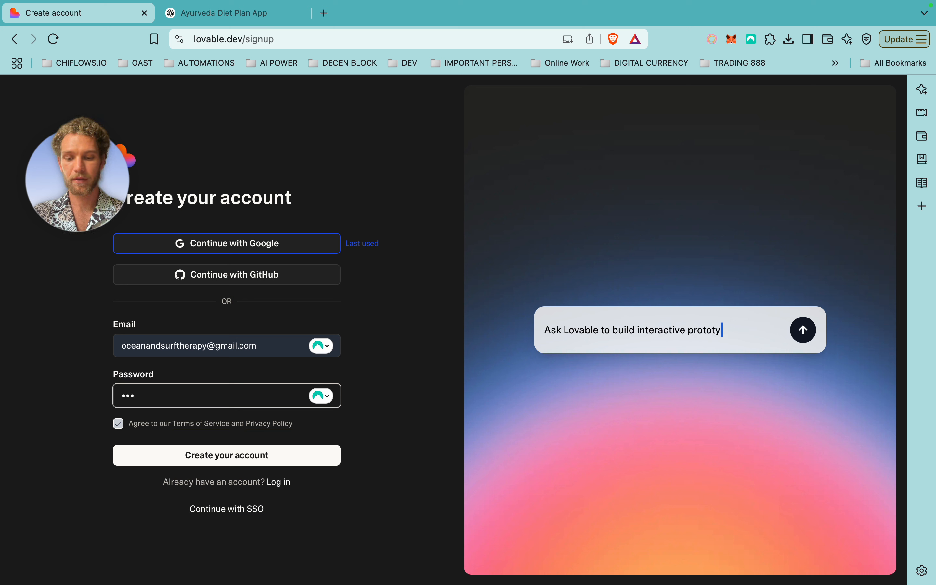
{"action": "type", "text": "••"}
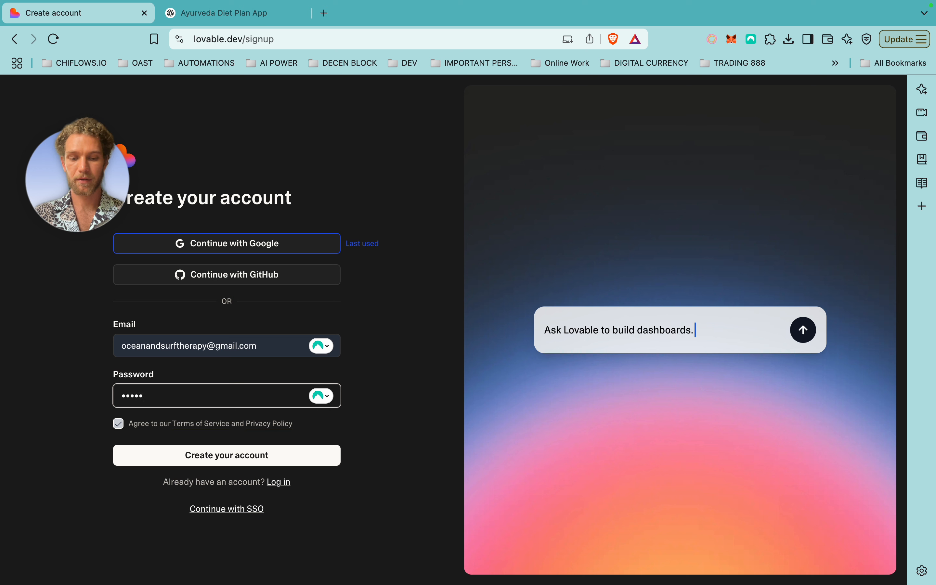
{"action": "type", "text": "••"}
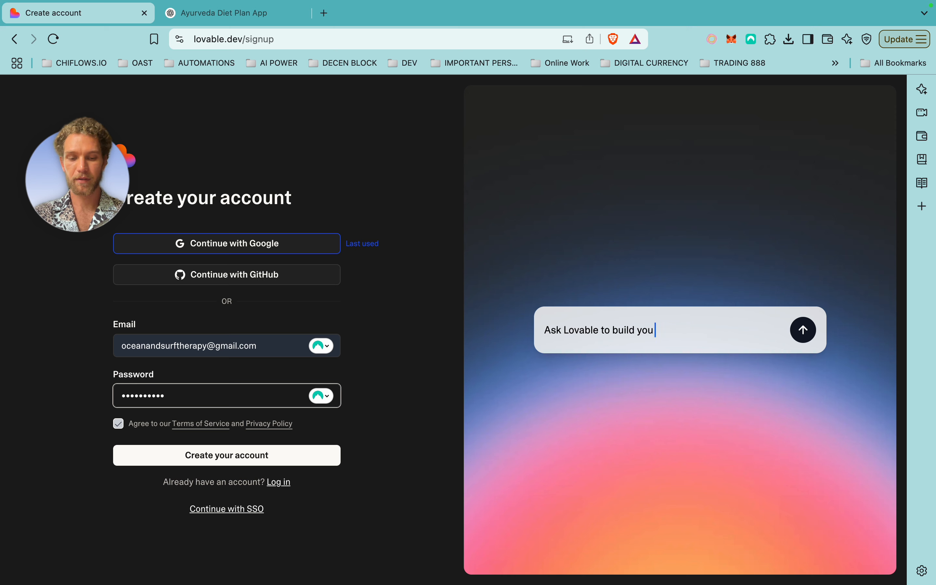
{"action": "type", "text": "••"}
{"action": "left_click", "coordinate": [224, 464]}
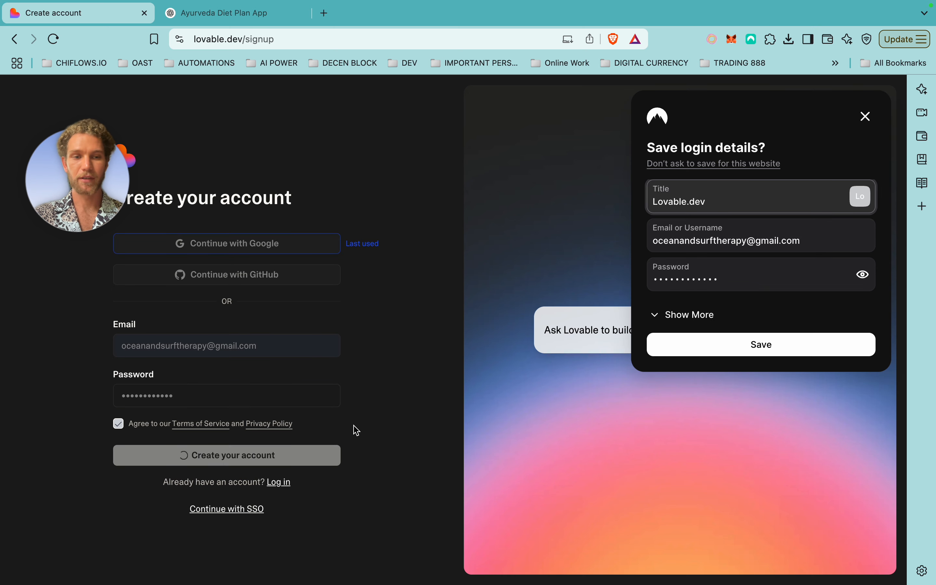
{"action": "left_click", "coordinate": [708, 348]}
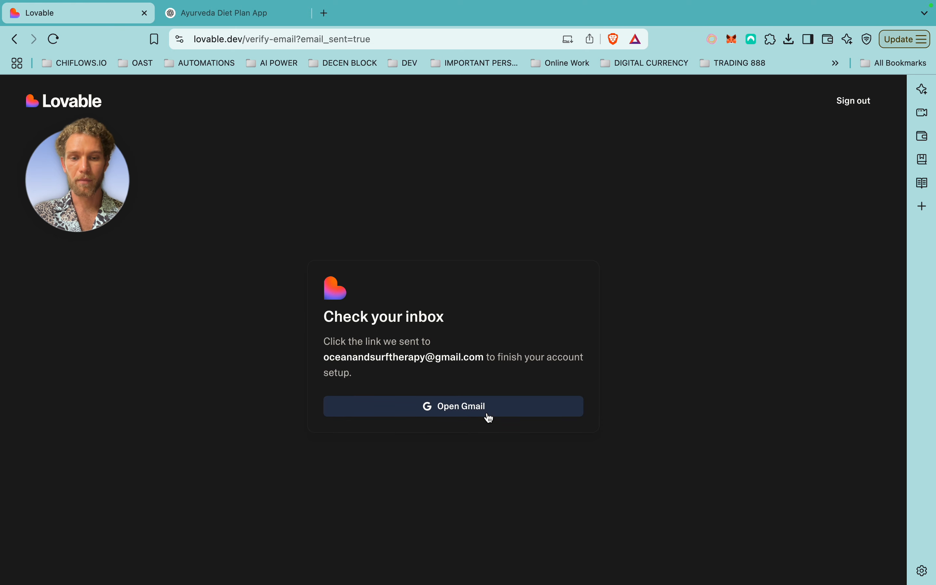
{"action": "key", "text": "ctrl+Left"}
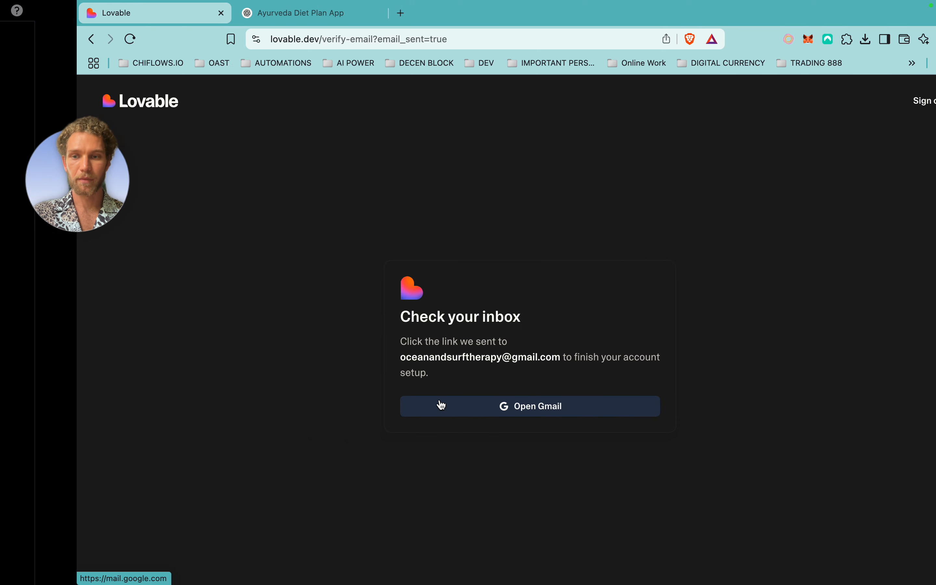
{"action": "key", "text": "ctrl+Left"}
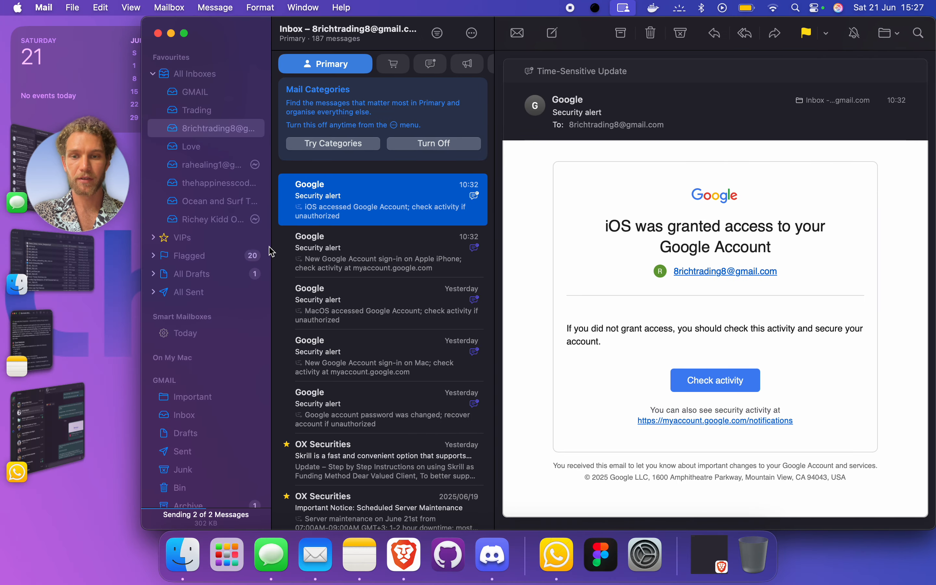
Open the Lovable verification email in the full-screen Ocean and Surf Therapy mailbox and follow its link.
{"action": "left_click", "coordinate": [228, 201]}
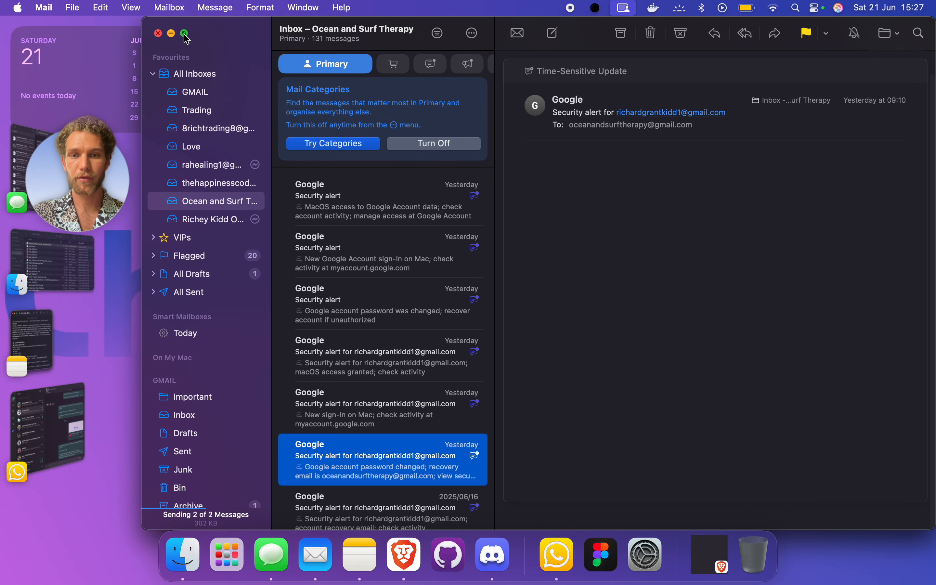
{"action": "left_click", "coordinate": [185, 33]}
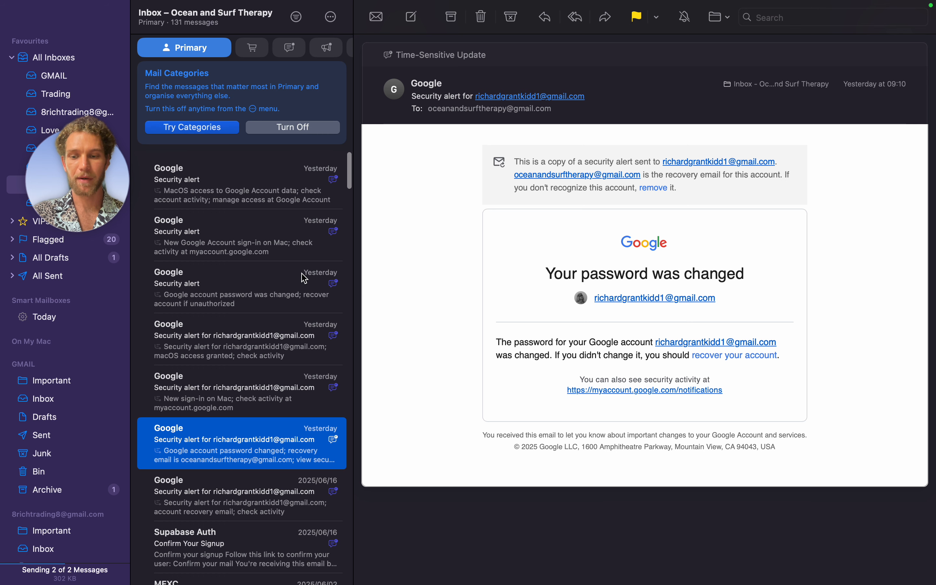
{"action": "left_click", "coordinate": [240, 183]}
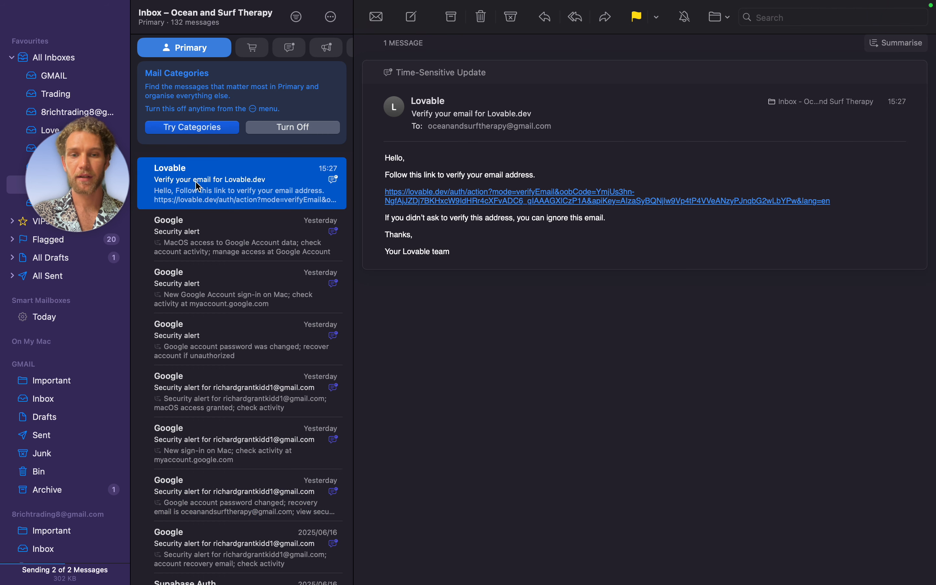
{"action": "left_click", "coordinate": [468, 202]}
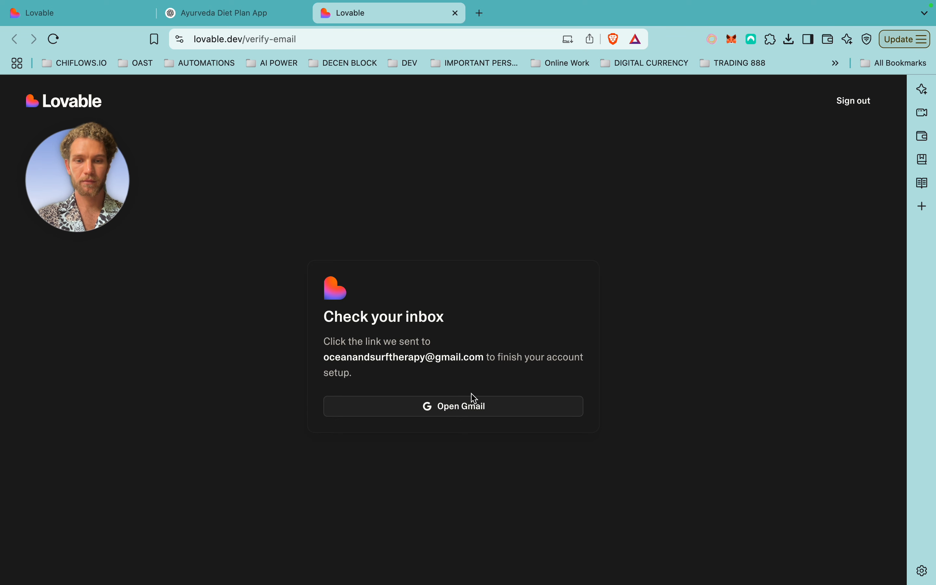
Reopen the Lovable verification link from the Mail message in a new browser tab.
{"action": "left_click", "coordinate": [102, 19]}
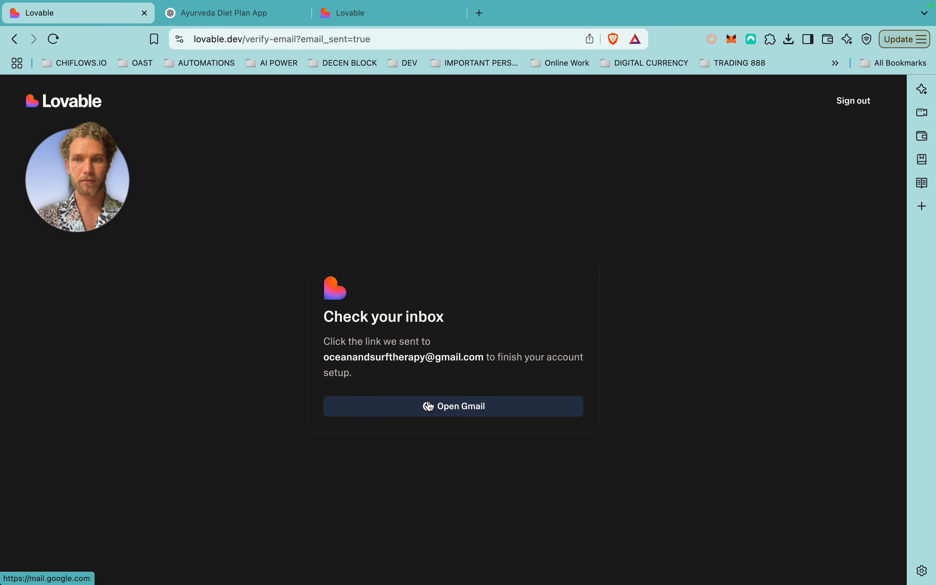
{"action": "key", "text": "ctrl+Left"}
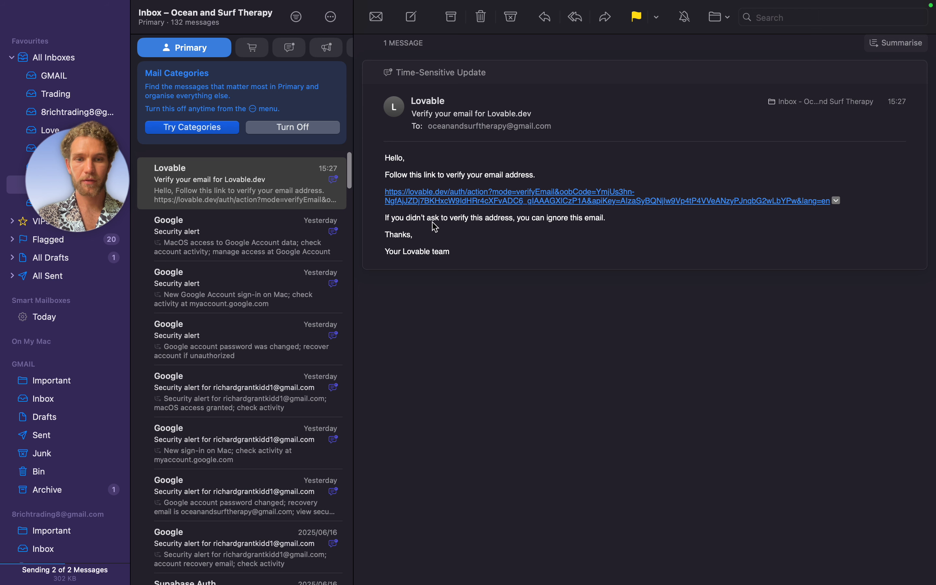
{"action": "scroll", "coordinate": [435, 227], "scroll_direction": "down", "scroll_amount": 1}
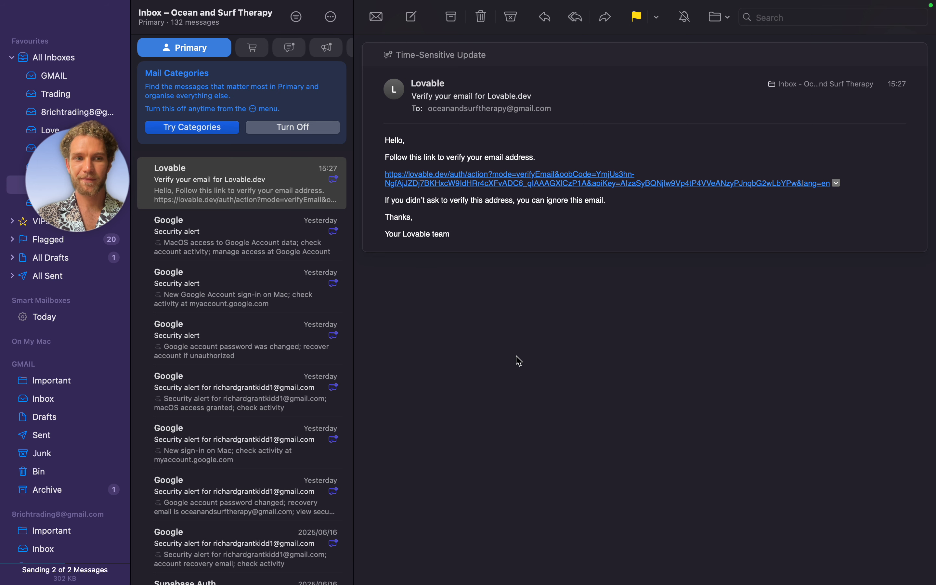
{"action": "key", "text": "ctrl+Right"}
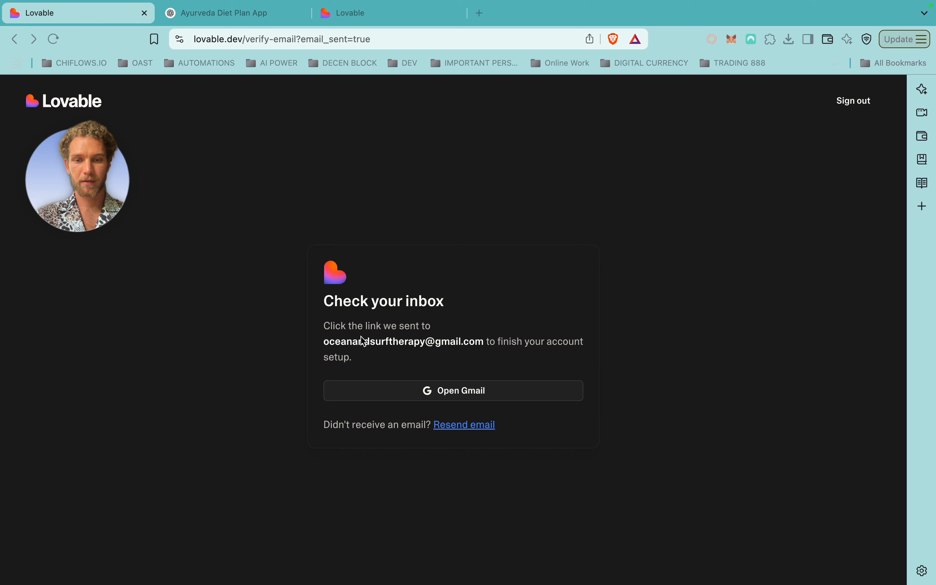
{"action": "left_click", "coordinate": [379, 14]}
{"action": "key", "text": "ctrl+Left"}
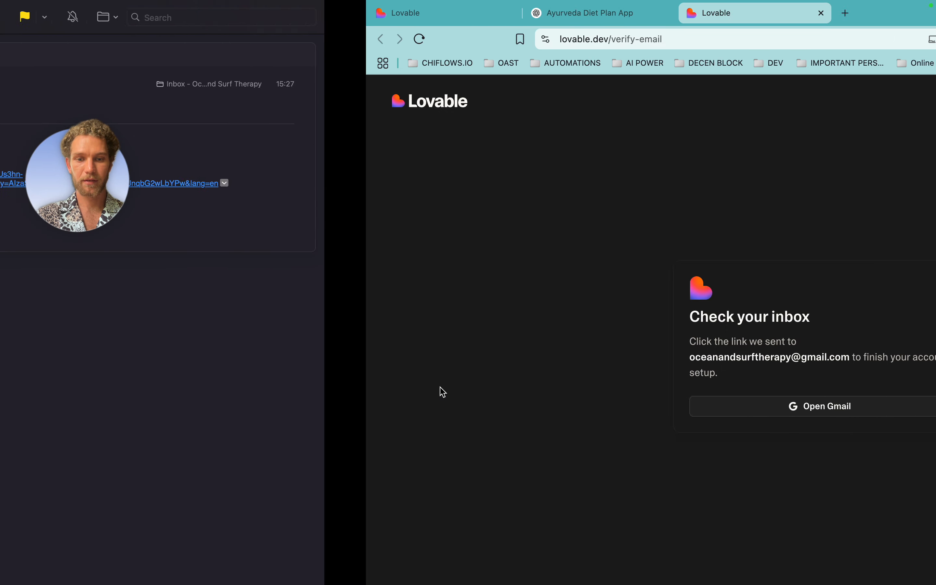
{"action": "left_click", "coordinate": [446, 180]}
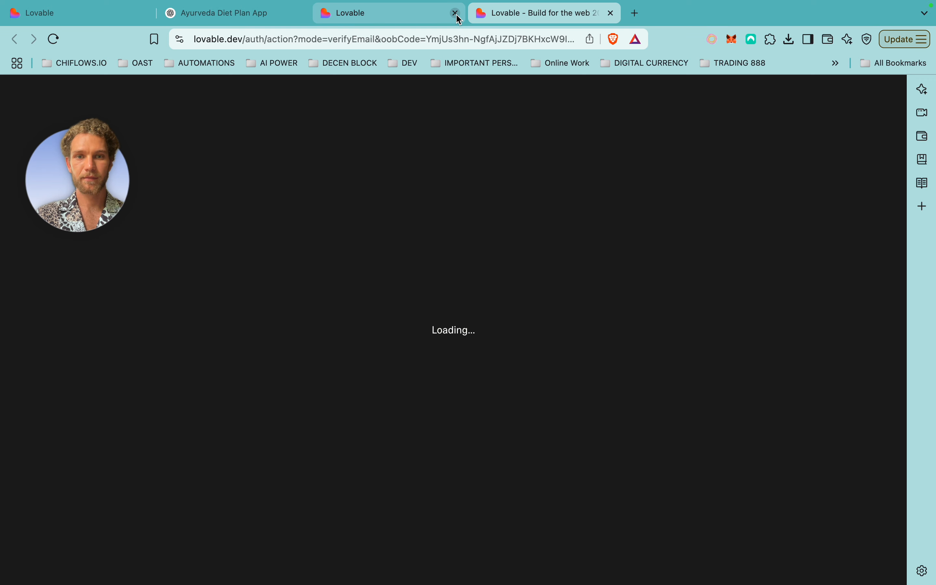
Close the extra tab and resend the verification email from Lovable's check-your-inbox page.
{"action": "left_click", "coordinate": [455, 13]}
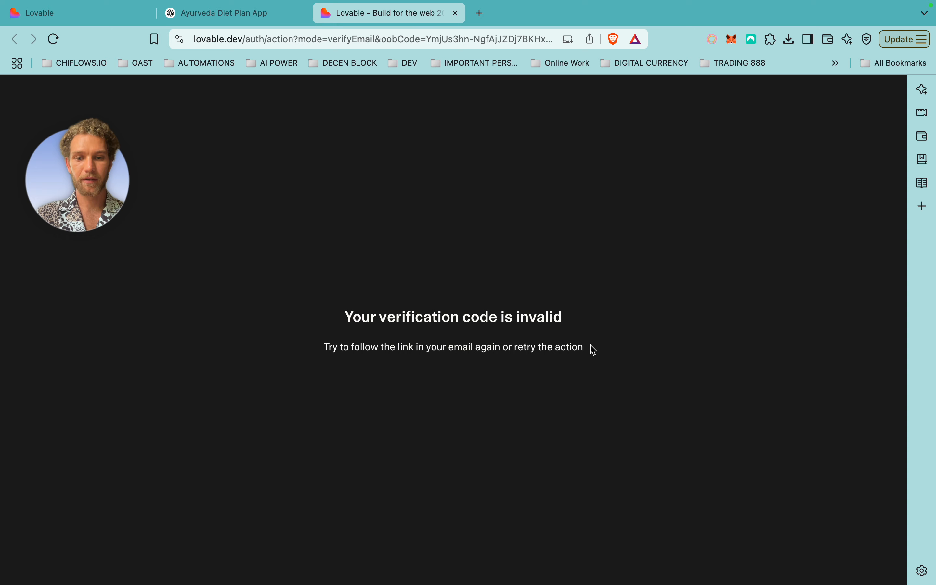
{"action": "left_click_drag", "start_coordinate": [592, 349], "coordinate": [315, 353]}
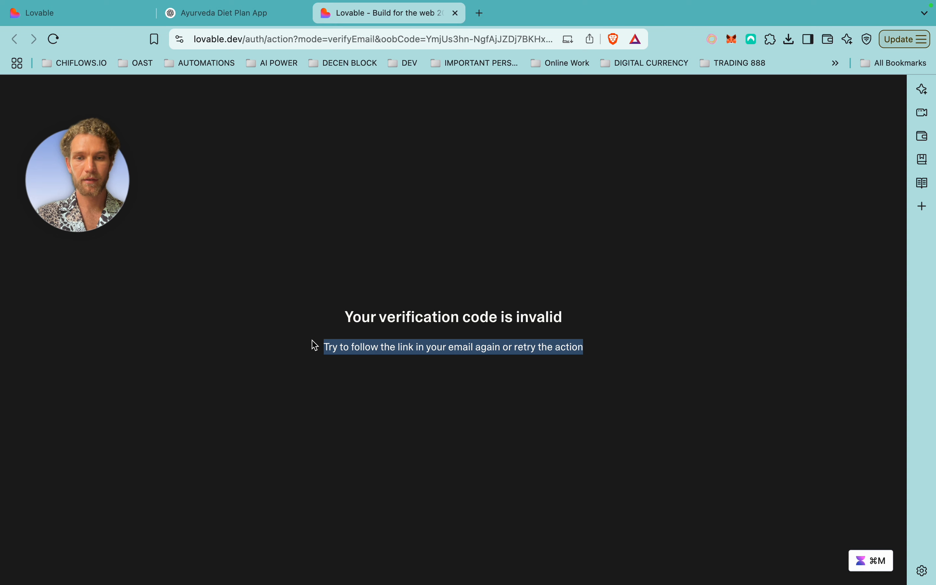
{"action": "left_click", "coordinate": [383, 199]}
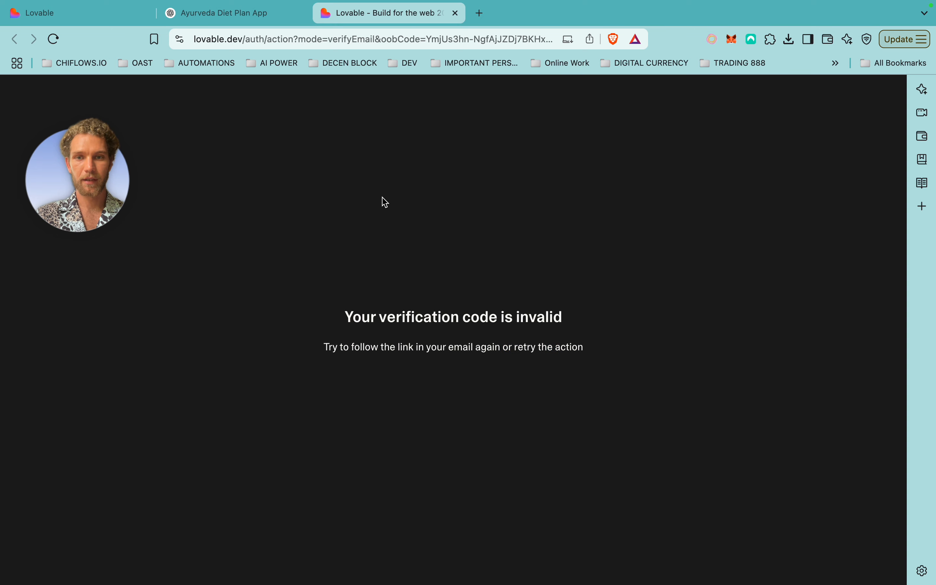
{"action": "left_click", "coordinate": [68, 17]}
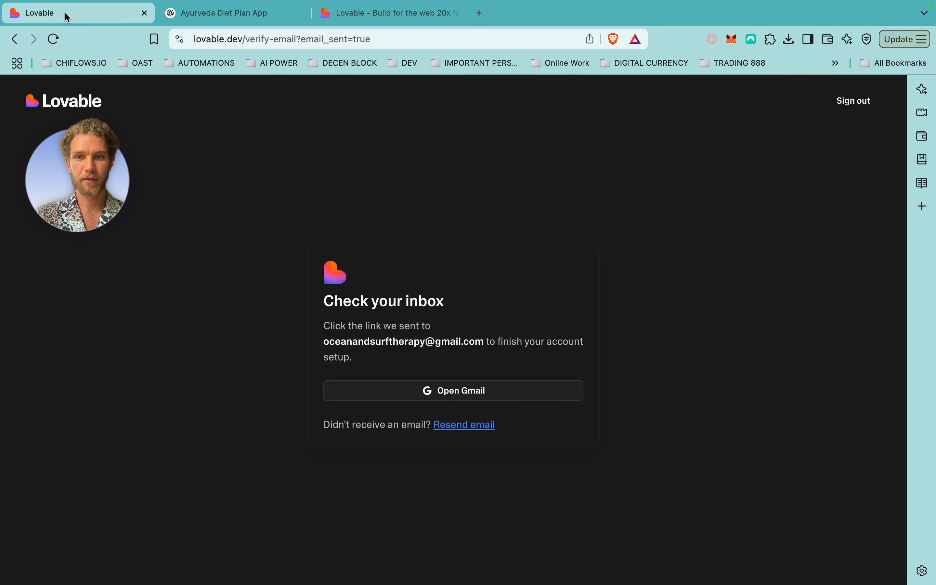
{"action": "left_click", "coordinate": [475, 426]}
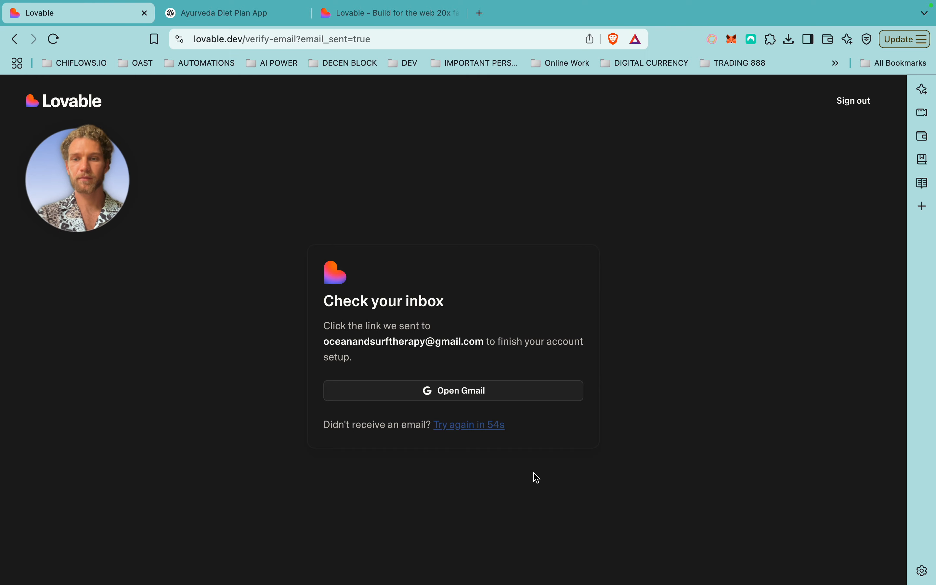
{"action": "key", "text": "ctrl+Left"}
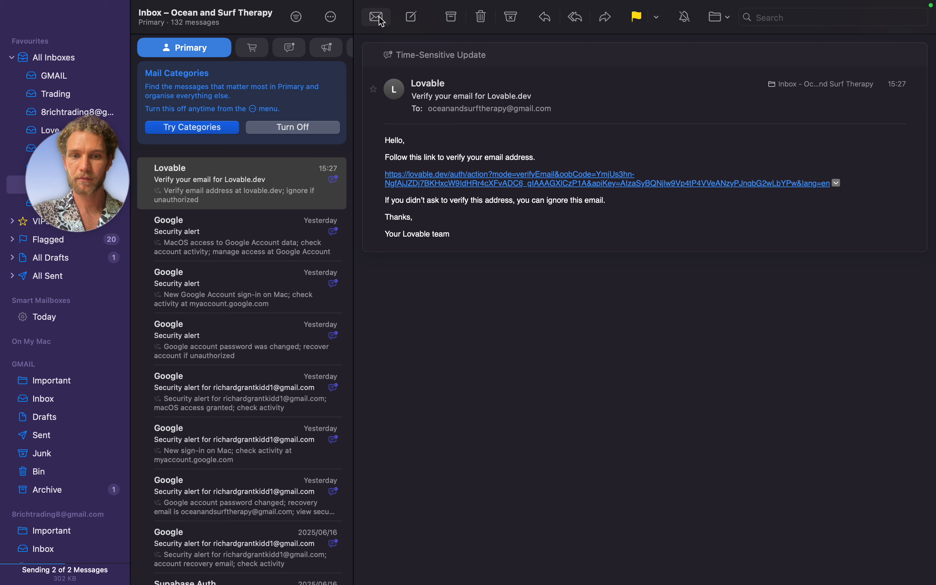
Open the 15:29 'Verify your email for Lovable.dev' message and follow its verification link.
{"action": "left_click", "coordinate": [223, 191]}
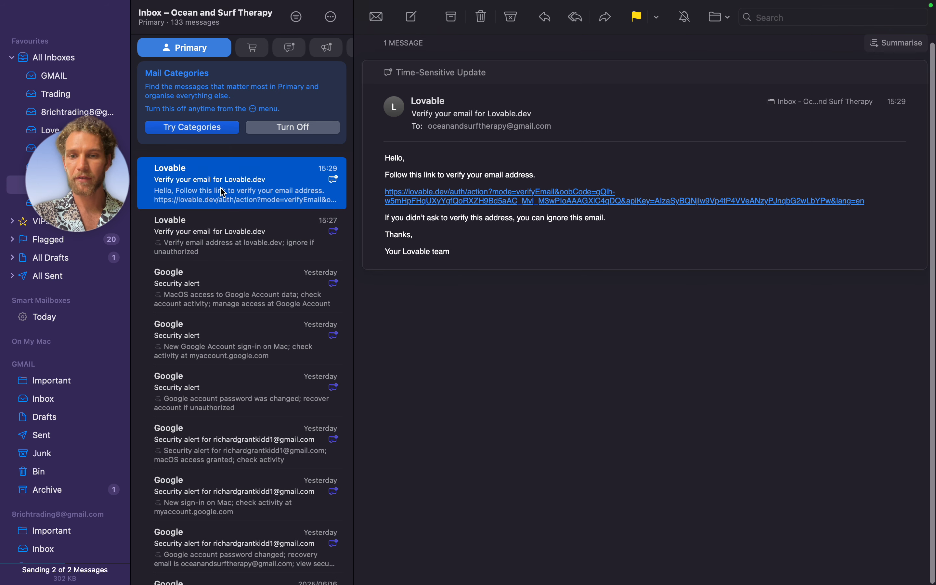
{"action": "left_click", "coordinate": [451, 200]}
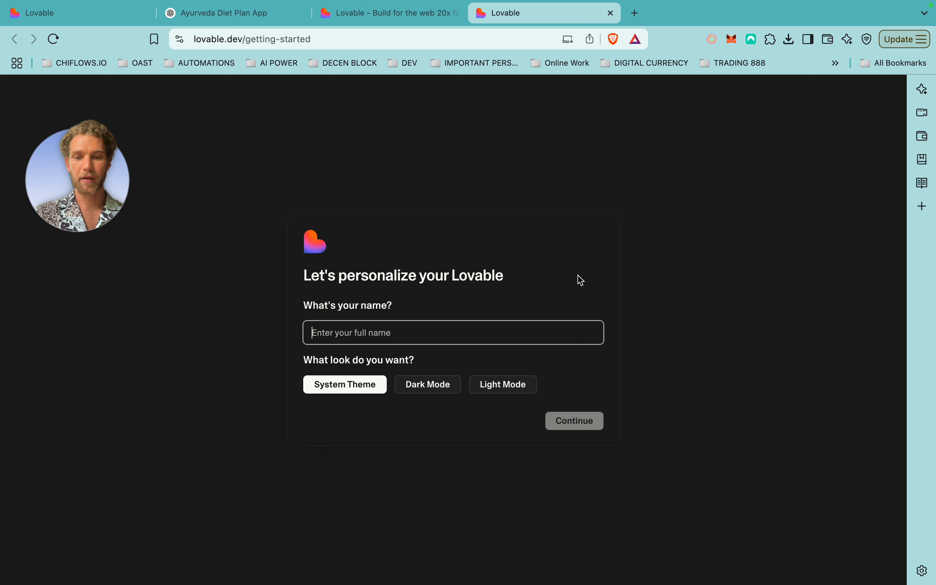
Enter your full name, then answer Other, Personal Projects, Founder and Website / Landing Page.
{"action": "type", "text": "Richard"}
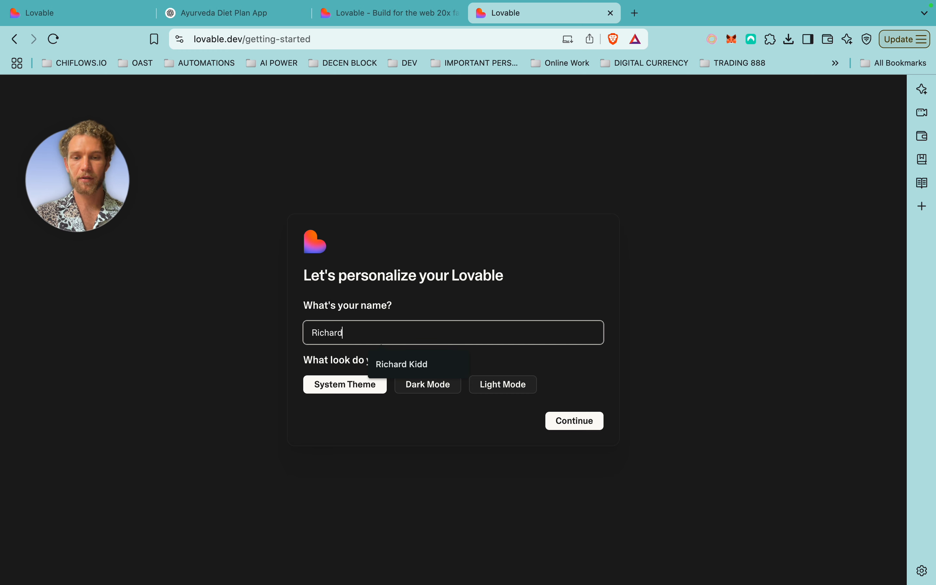
{"action": "type", "text": " Kidd"}
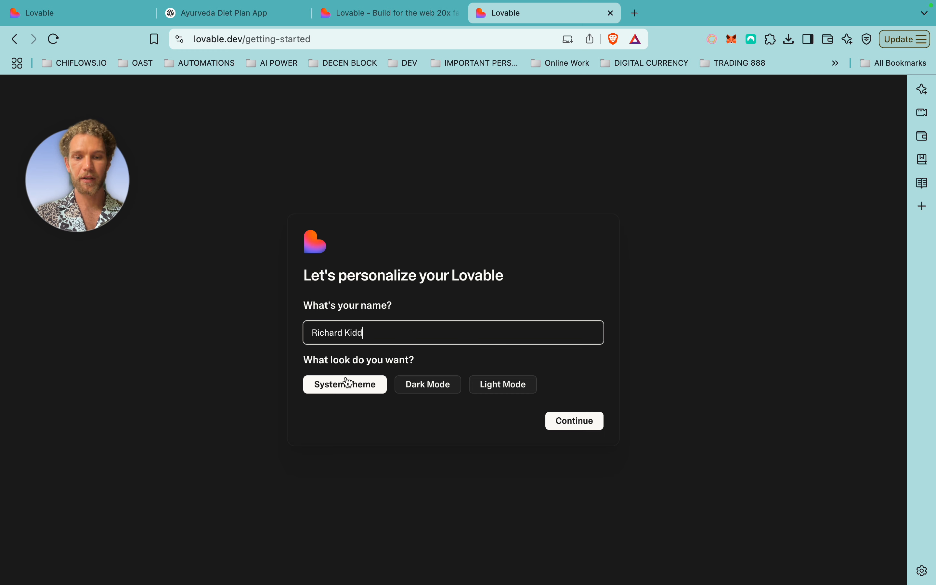
{"action": "left_click", "coordinate": [584, 426]}
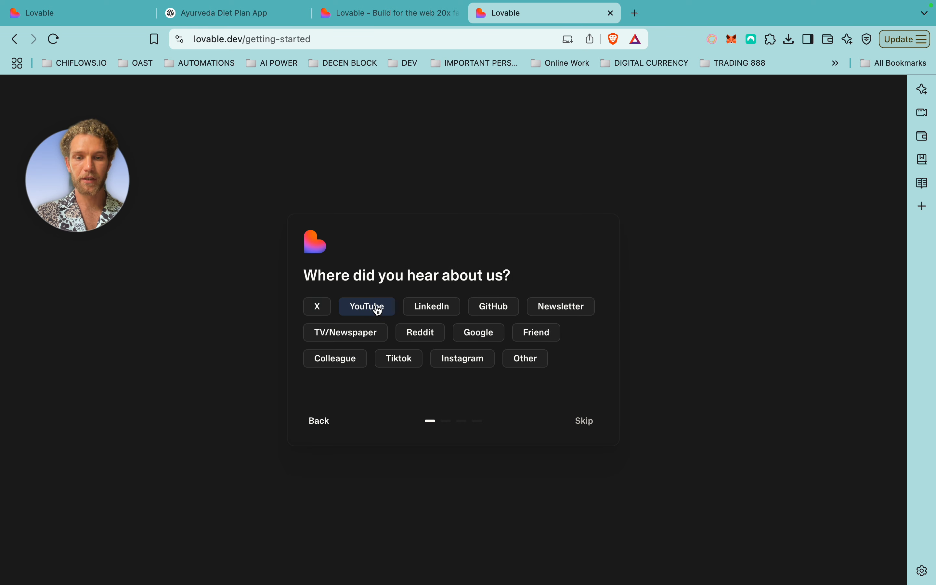
{"action": "left_click", "coordinate": [536, 360]}
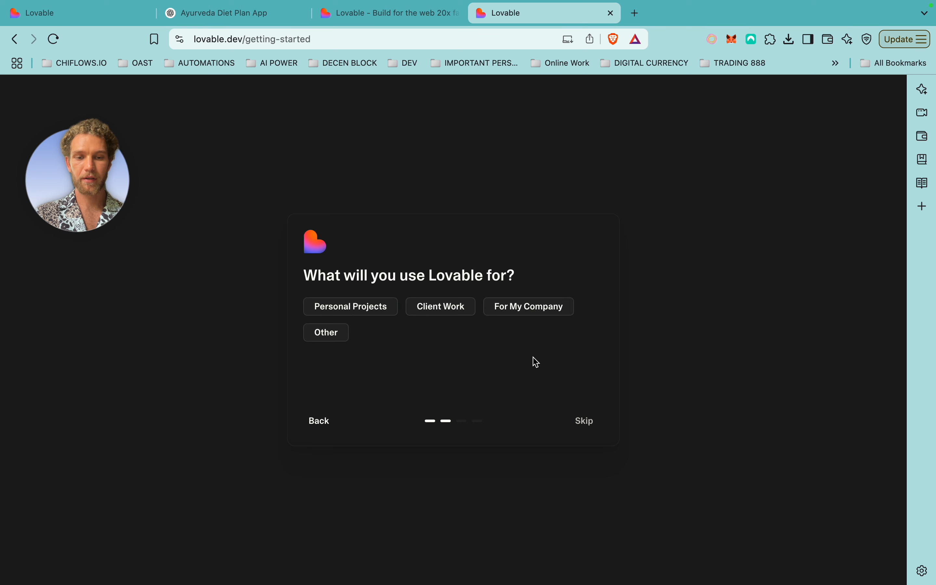
{"action": "left_click", "coordinate": [368, 312]}
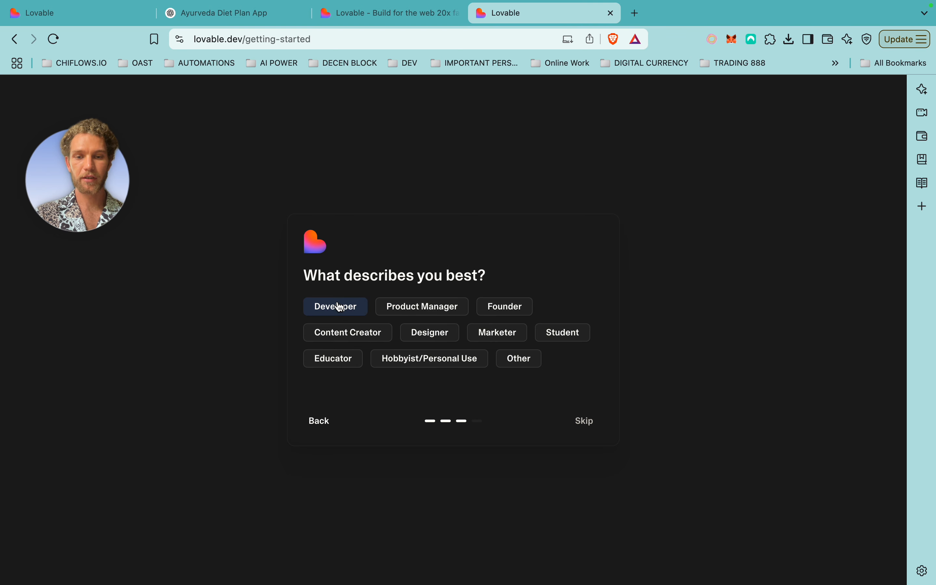
{"action": "left_click", "coordinate": [518, 309]}
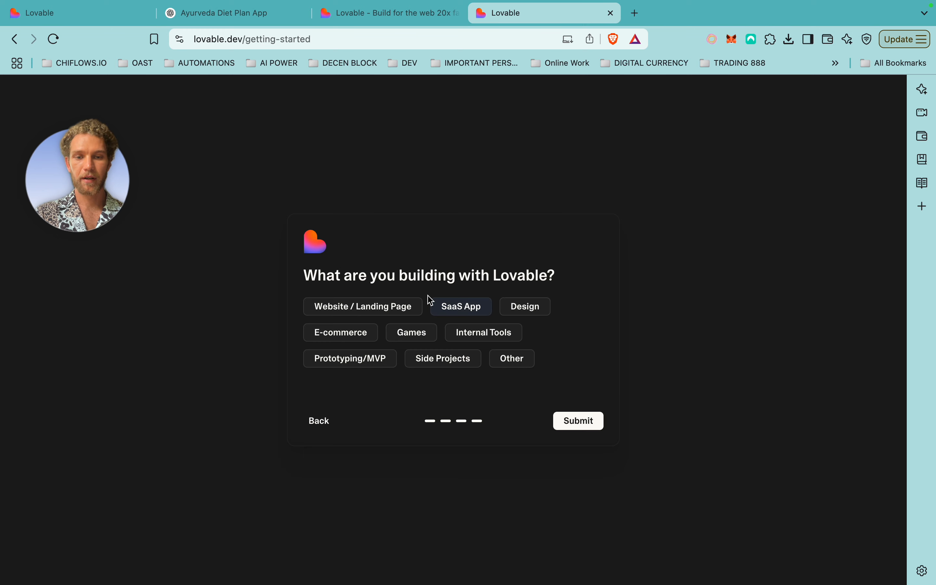
{"action": "left_click", "coordinate": [378, 312]}
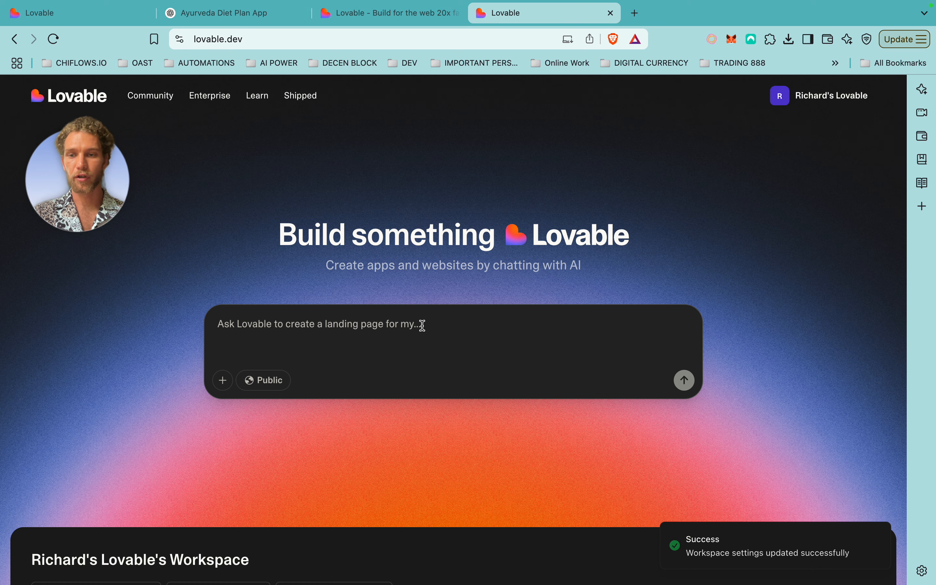
{"action": "left_click", "coordinate": [249, 14]}
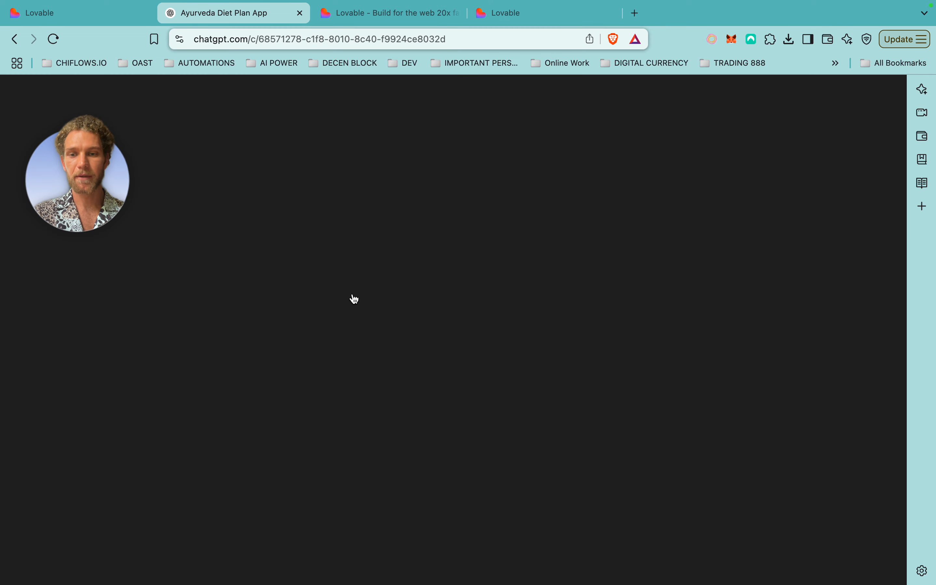
{"action": "scroll", "coordinate": [378, 359], "scroll_direction": "down", "scroll_amount": 4}
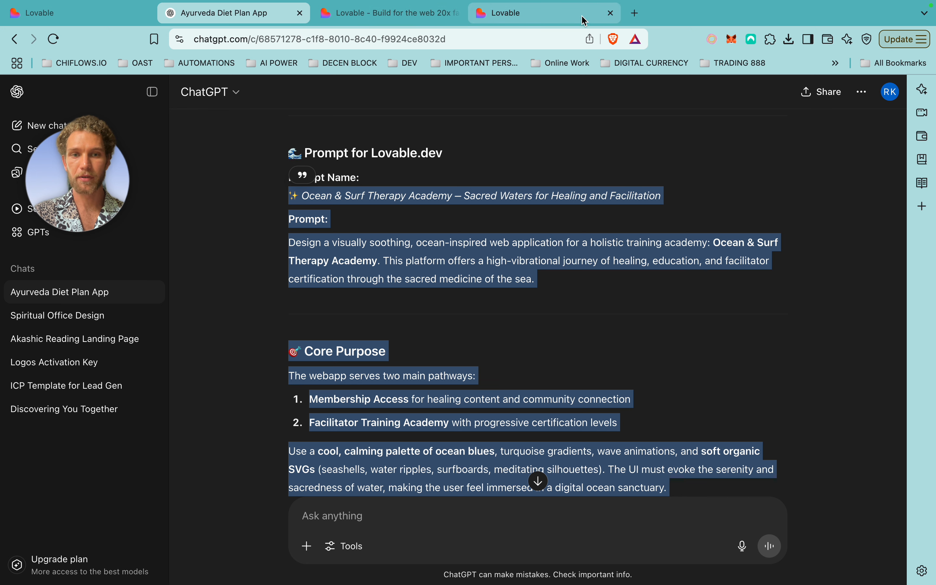
Close the verification error tab and the extra Lovable tab, returning to the home page.
{"action": "left_click", "coordinate": [517, 15]}
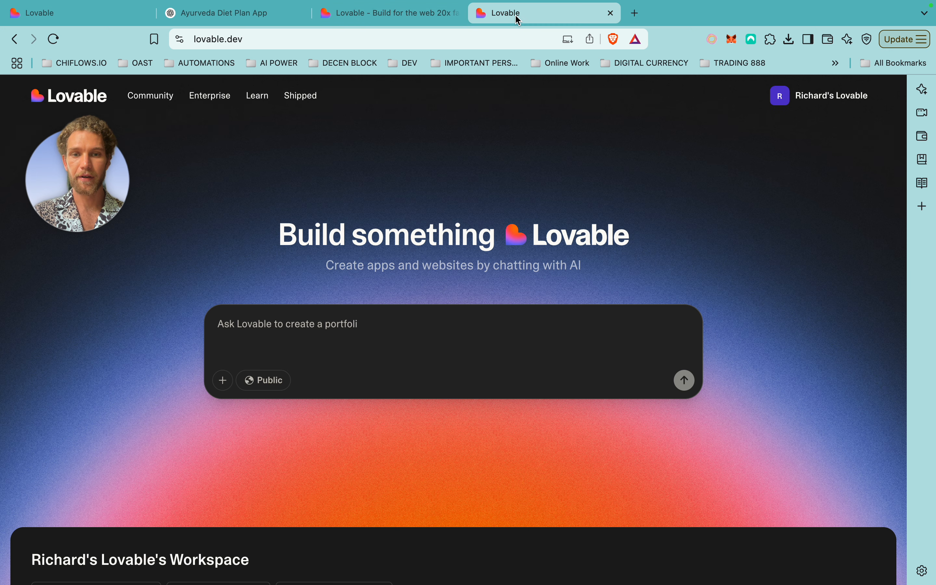
{"action": "left_click", "coordinate": [420, 19]}
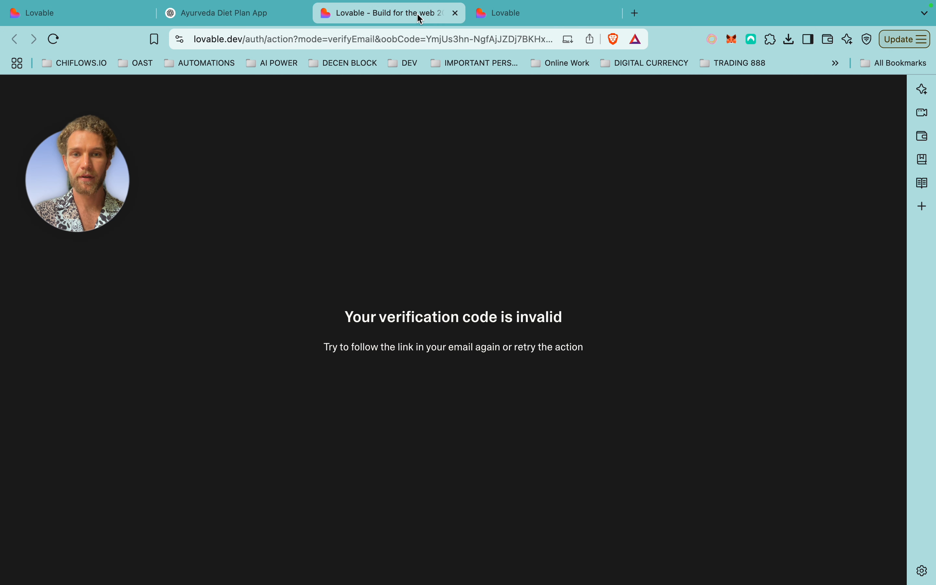
{"action": "left_click", "coordinate": [455, 15]}
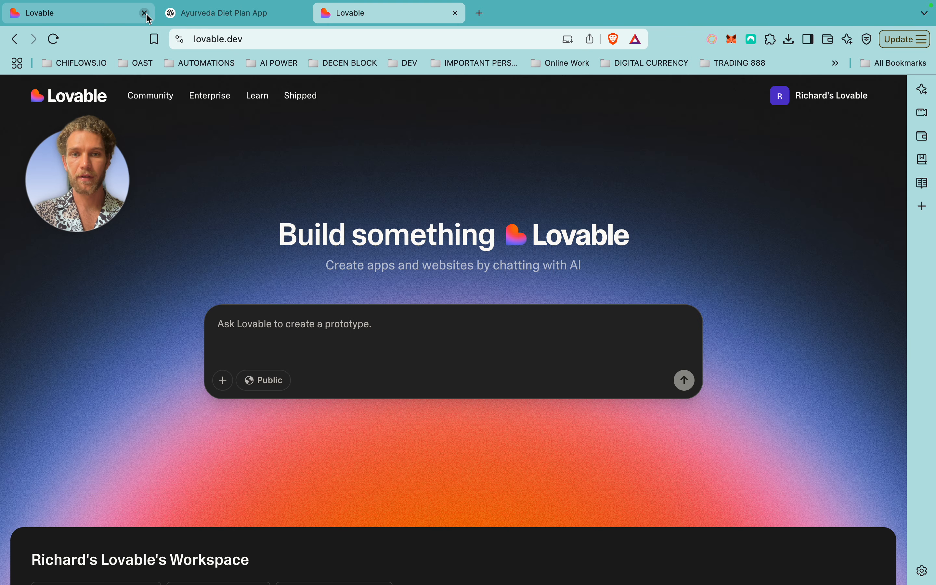
{"action": "left_click", "coordinate": [145, 13]}
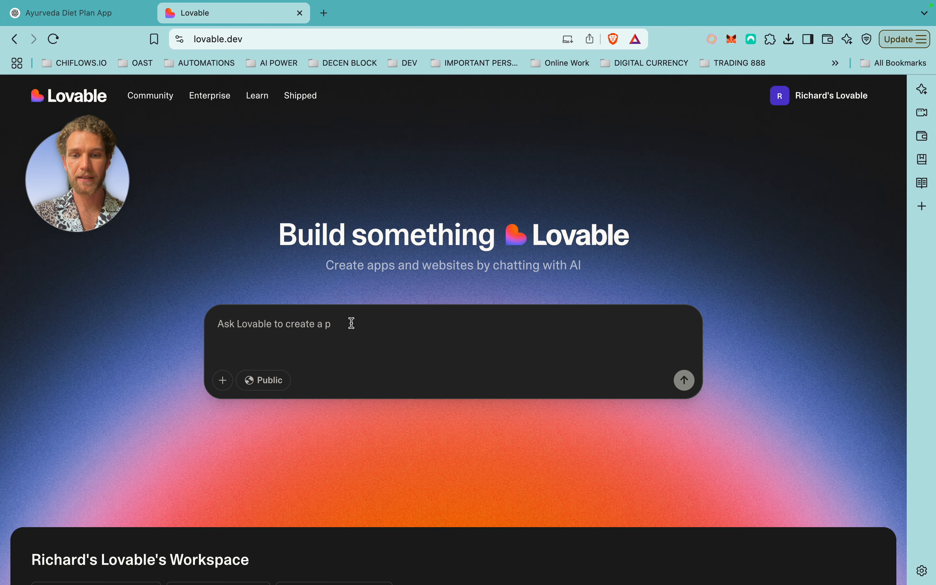
Paste the Ocean & Surf Therapy Academy prompt into the build box and review its Features and Home Page sections.
{"action": "key", "text": "super+v"}
{"action": "scroll", "coordinate": [437, 350], "scroll_direction": "up", "scroll_amount": 5}
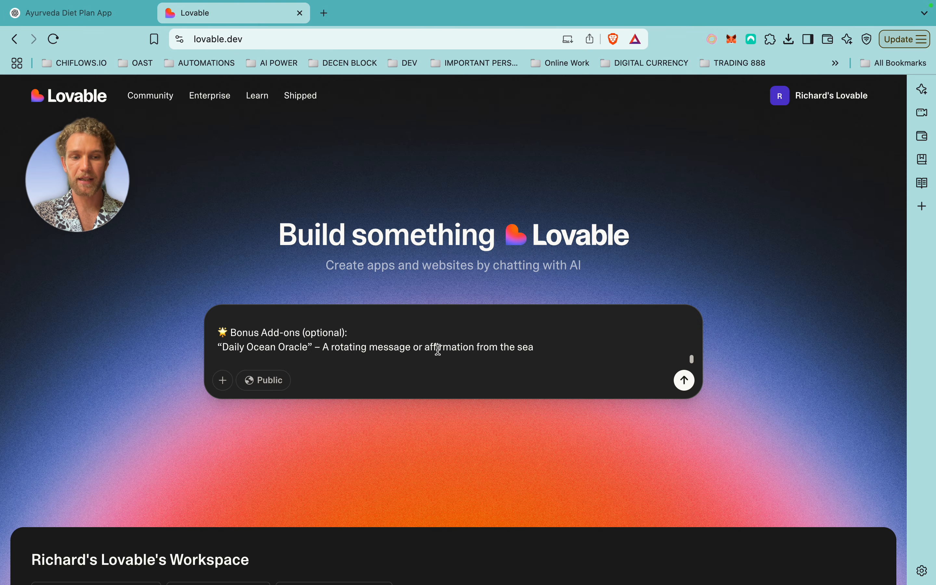
{"action": "scroll", "coordinate": [438, 350], "scroll_direction": "up", "scroll_amount": 5}
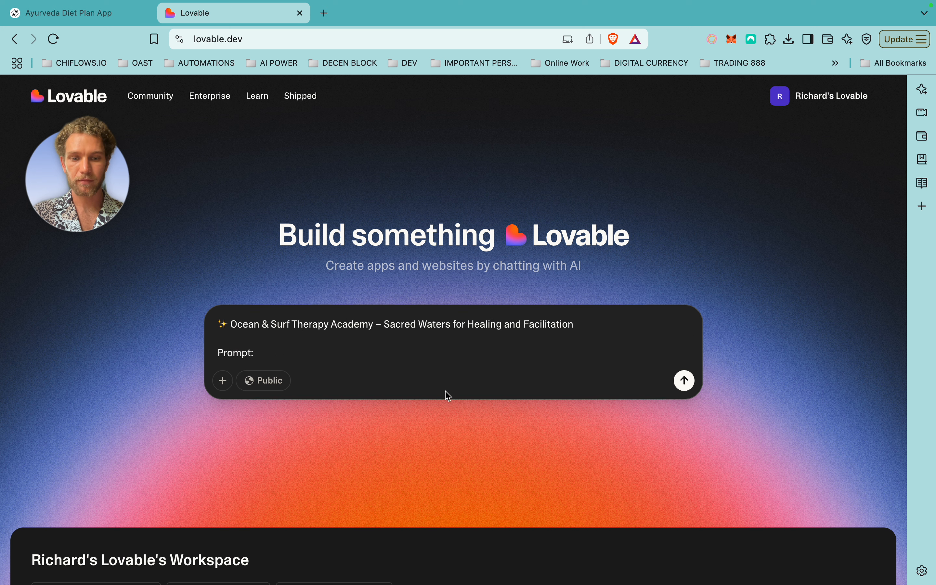
{"action": "scroll", "coordinate": [334, 335], "scroll_direction": "down", "scroll_amount": 1}
{"action": "scroll", "coordinate": [340, 333], "scroll_direction": "up", "scroll_amount": 1}
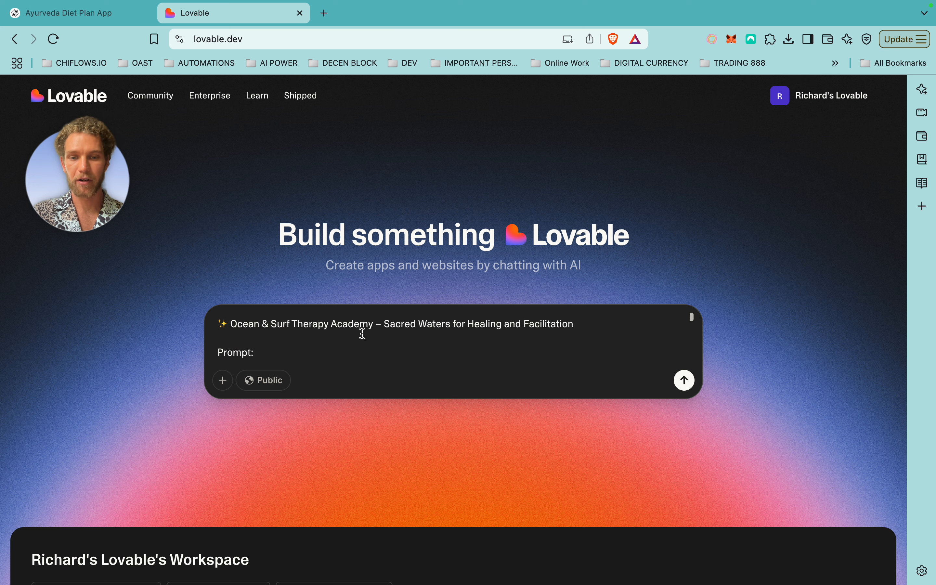
{"action": "scroll", "coordinate": [417, 329], "scroll_direction": "down", "scroll_amount": 1}
{"action": "scroll", "coordinate": [417, 329], "scroll_direction": "up", "scroll_amount": 1}
{"action": "scroll", "coordinate": [418, 329], "scroll_direction": "down", "scroll_amount": 4}
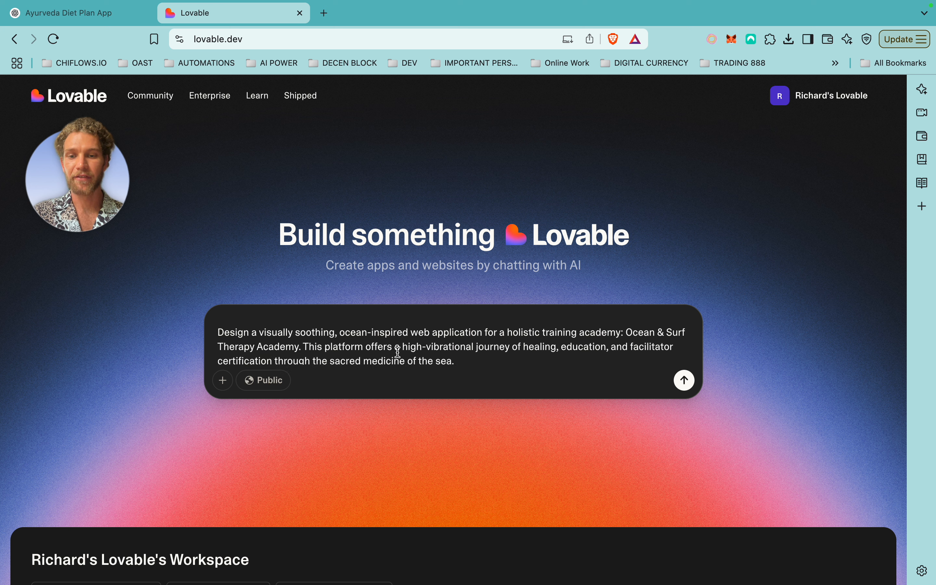
{"action": "scroll", "coordinate": [399, 352], "scroll_direction": "down", "scroll_amount": 1}
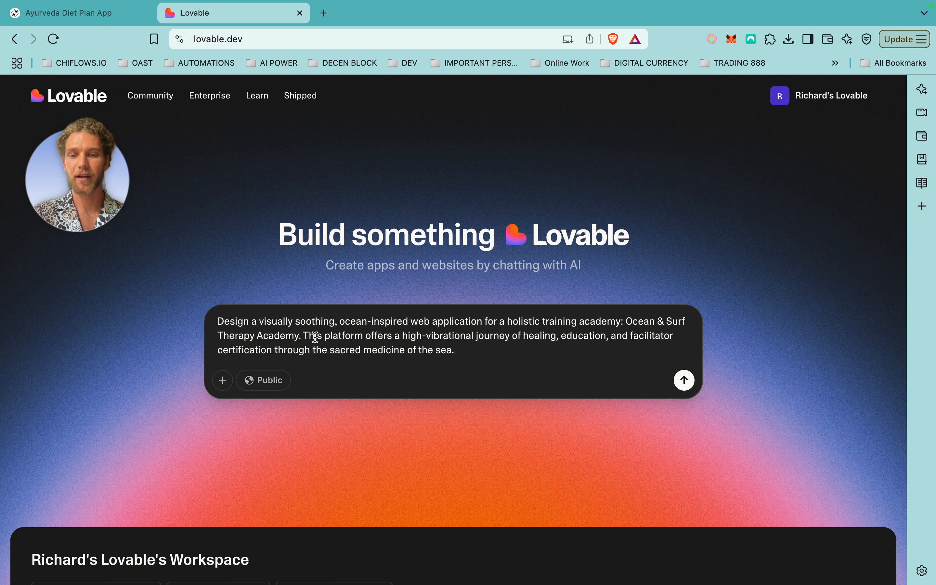
{"action": "key", "text": "super+v"}
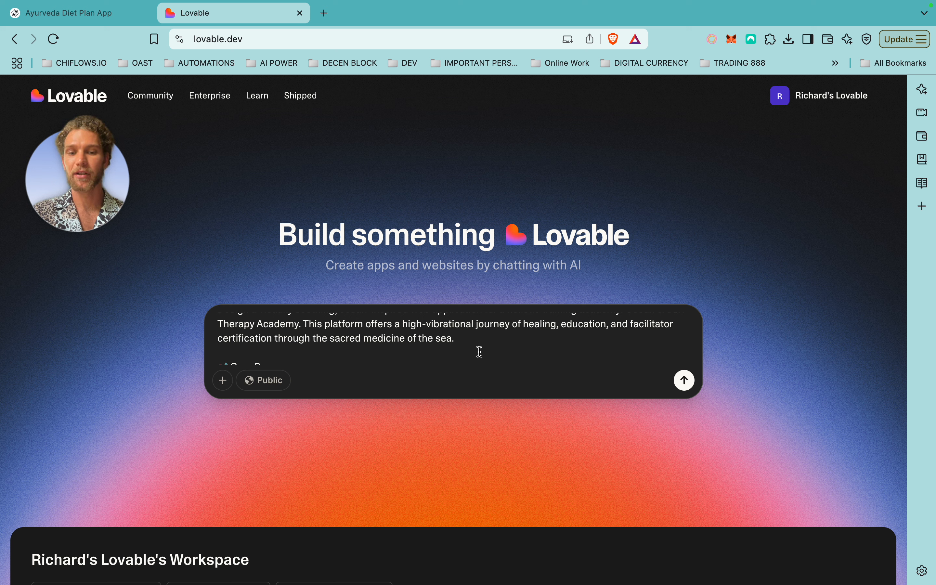
{"action": "scroll", "coordinate": [480, 351], "scroll_direction": "down", "scroll_amount": 5}
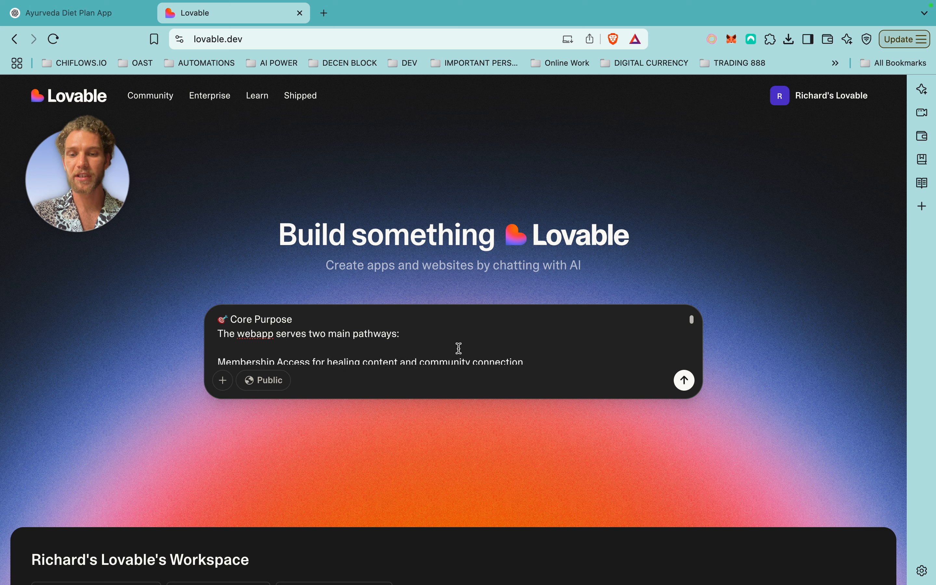
{"action": "scroll", "coordinate": [458, 348], "scroll_direction": "down", "scroll_amount": 3}
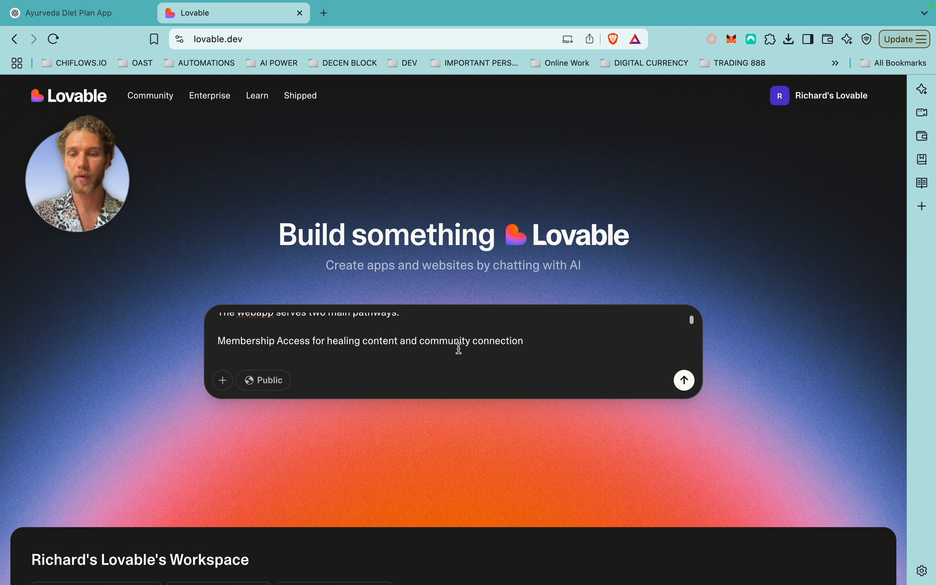
{"action": "scroll", "coordinate": [454, 348], "scroll_direction": "down", "scroll_amount": 1}
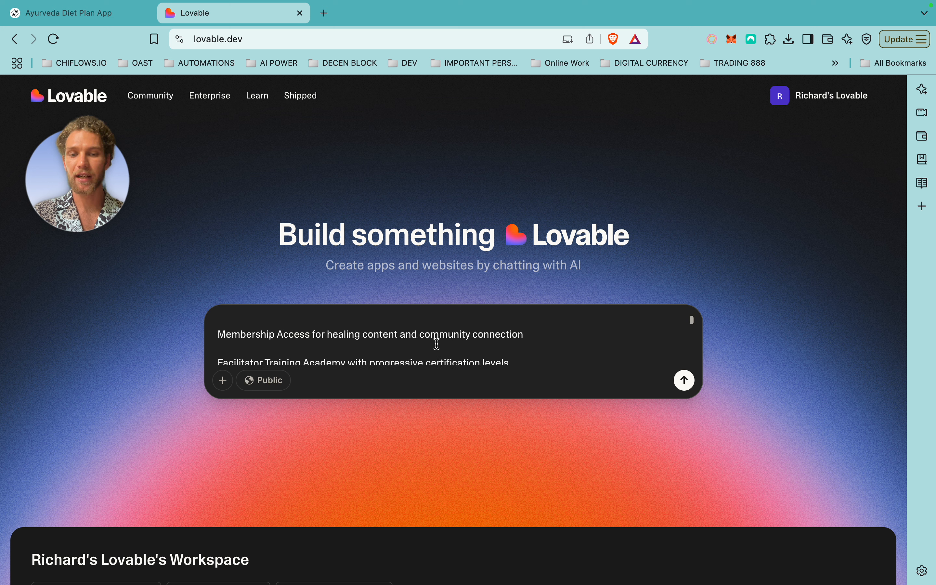
{"action": "scroll", "coordinate": [505, 346], "scroll_direction": "down", "scroll_amount": 1}
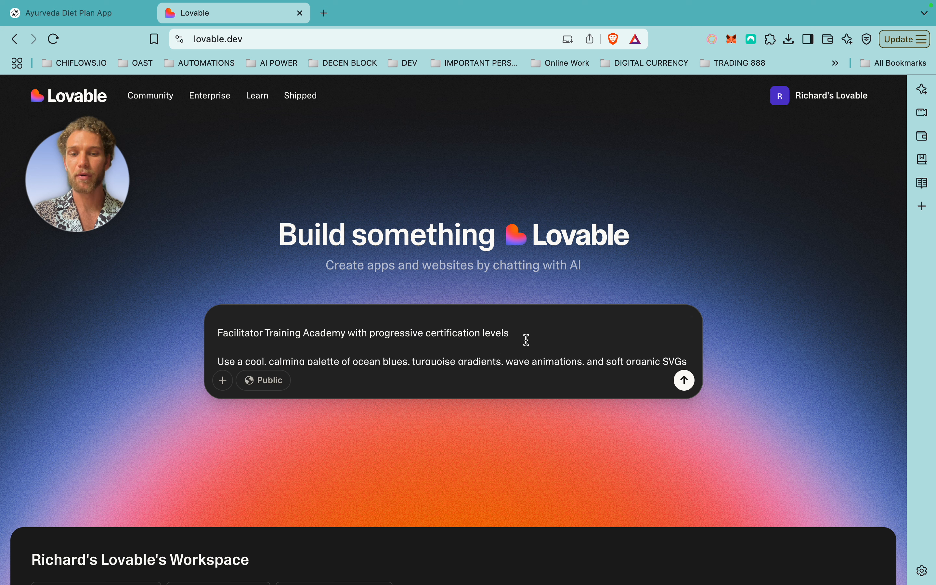
{"action": "scroll", "coordinate": [526, 340], "scroll_direction": "down", "scroll_amount": 2}
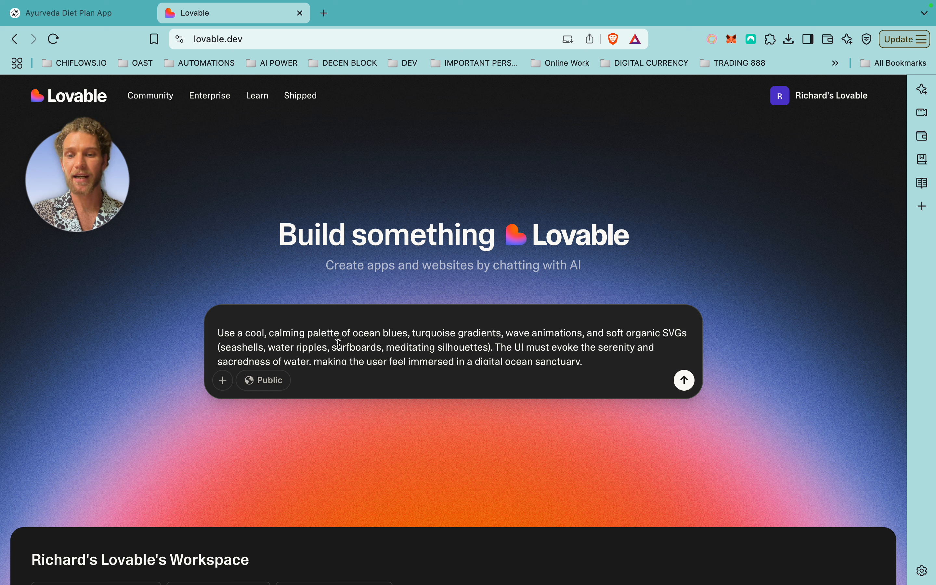
{"action": "scroll", "coordinate": [368, 347], "scroll_direction": "down", "scroll_amount": 1}
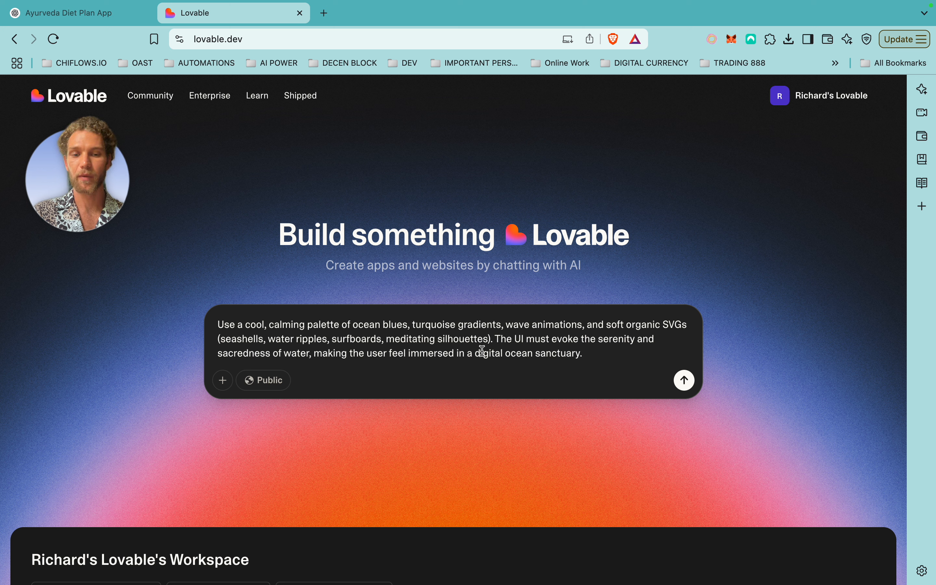
{"action": "scroll", "coordinate": [536, 354], "scroll_direction": "down", "scroll_amount": 1}
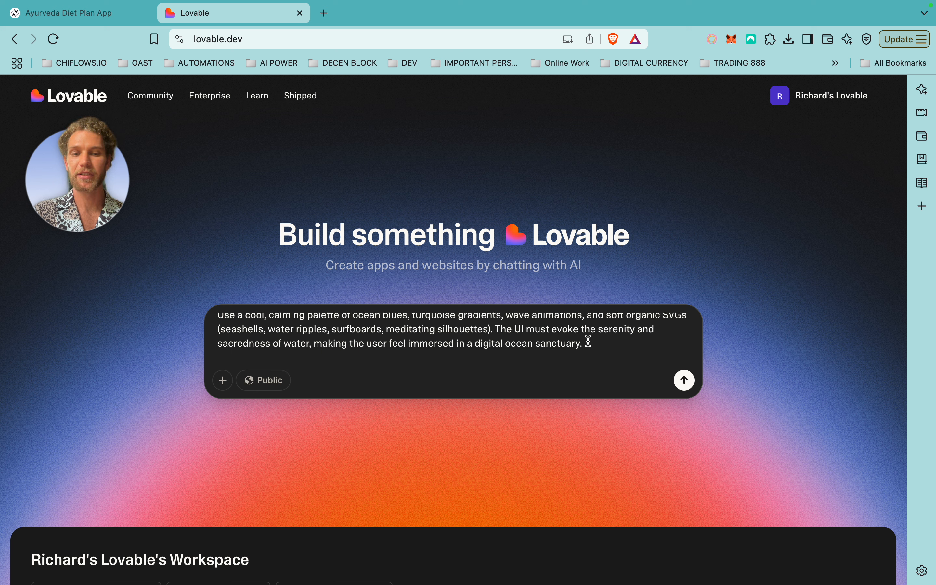
{"action": "scroll", "coordinate": [588, 341], "scroll_direction": "down", "scroll_amount": 3}
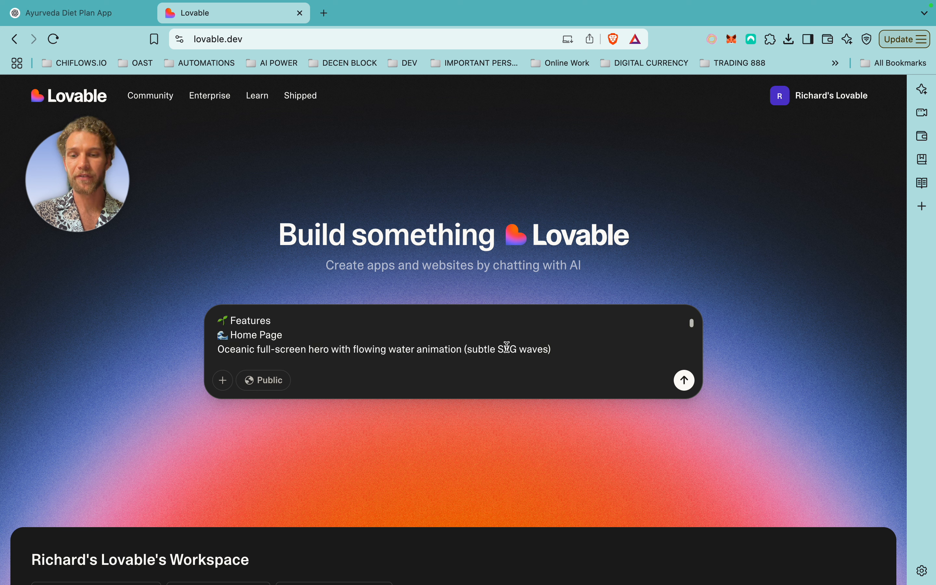
Review the full prompt down to its Design System colours and typography, then send it.
{"action": "scroll", "coordinate": [393, 345], "scroll_direction": "down", "scroll_amount": 1}
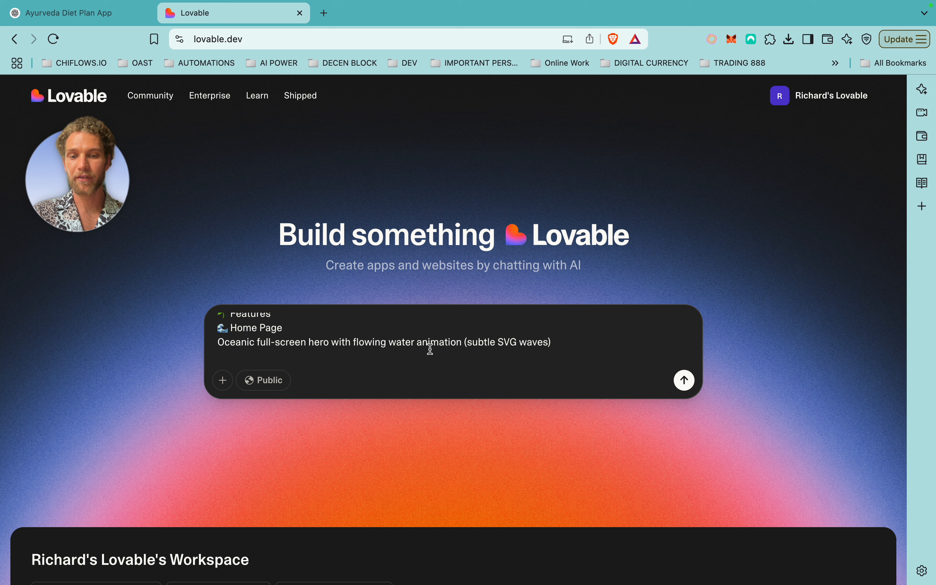
{"action": "scroll", "coordinate": [549, 345], "scroll_direction": "down", "scroll_amount": 3}
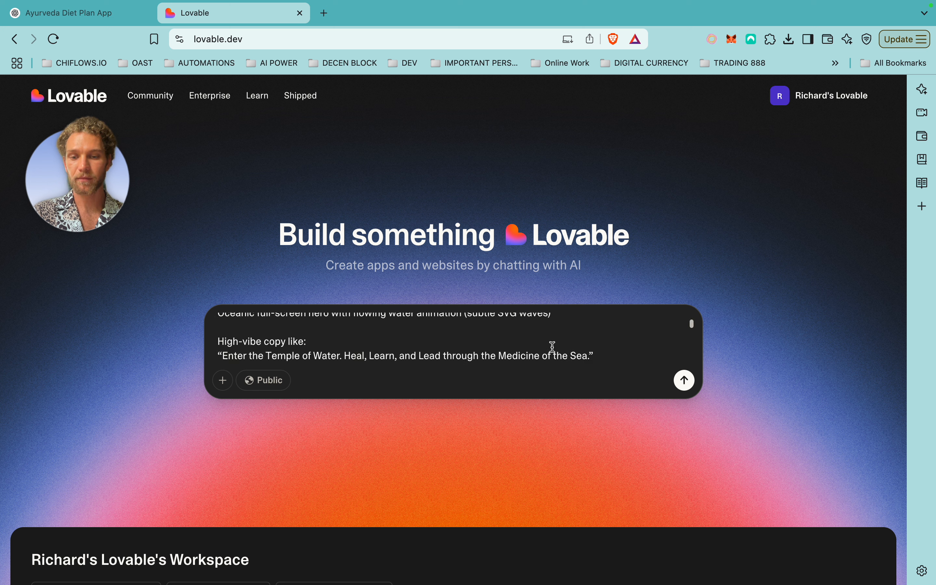
{"action": "scroll", "coordinate": [552, 347], "scroll_direction": "down", "scroll_amount": 1}
{"action": "scroll", "coordinate": [552, 347], "scroll_direction": "down", "scroll_amount": 1}
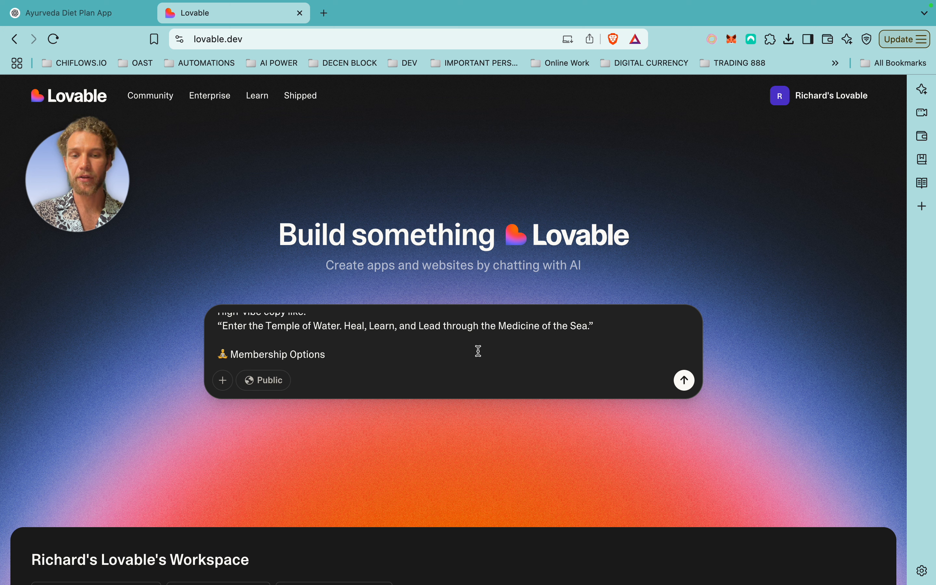
{"action": "scroll", "coordinate": [478, 351], "scroll_direction": "down", "scroll_amount": 4}
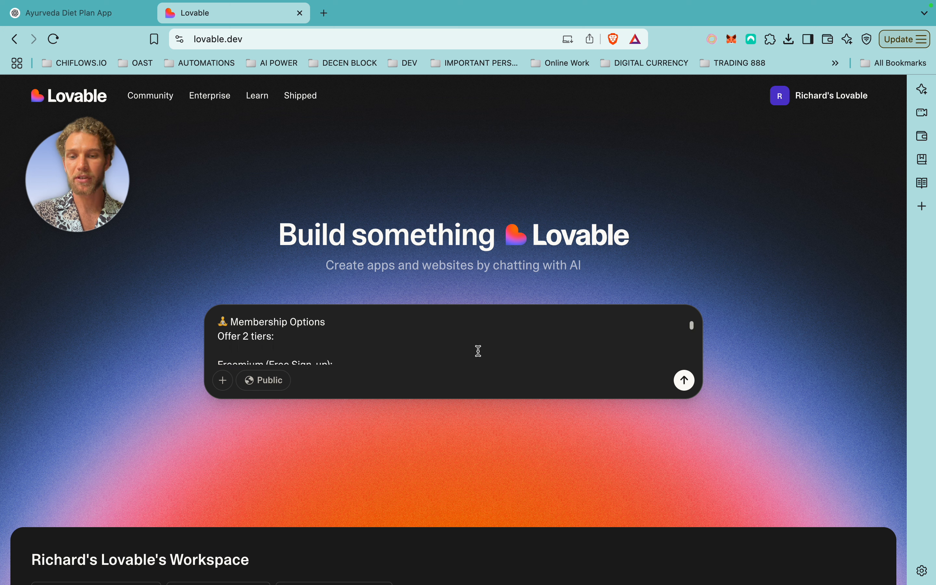
{"action": "scroll", "coordinate": [418, 345], "scroll_direction": "down", "scroll_amount": 3}
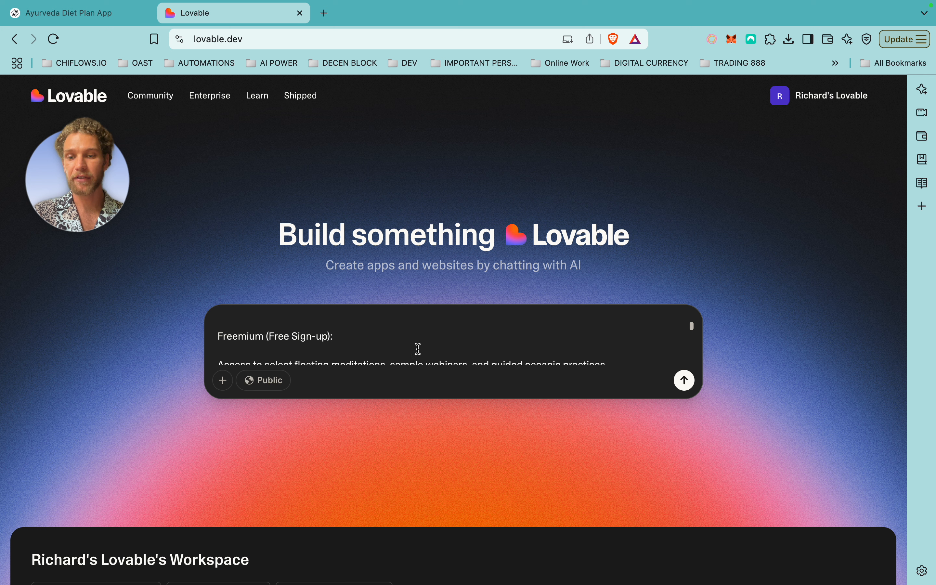
{"action": "scroll", "coordinate": [417, 349], "scroll_direction": "down", "scroll_amount": 4}
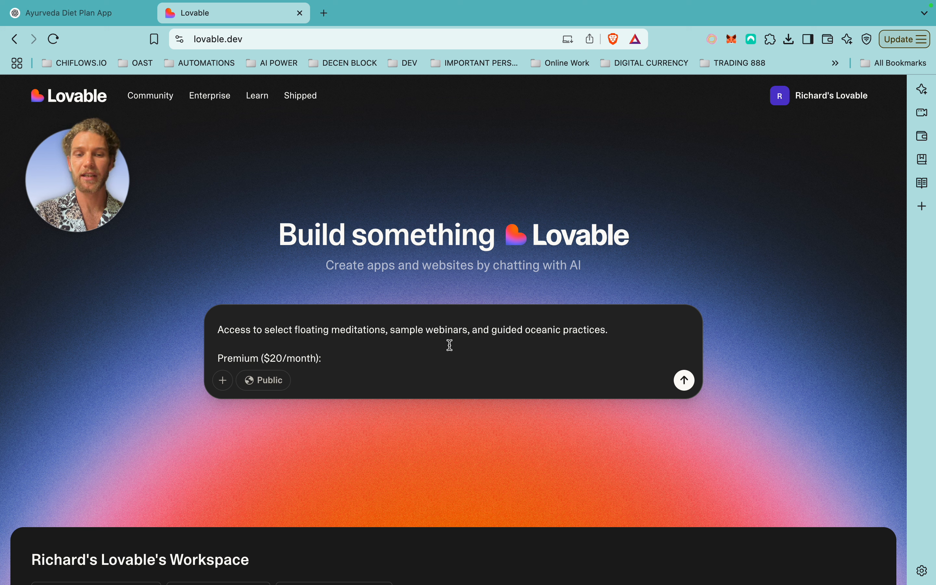
{"action": "scroll", "coordinate": [450, 345], "scroll_direction": "down", "scroll_amount": 2}
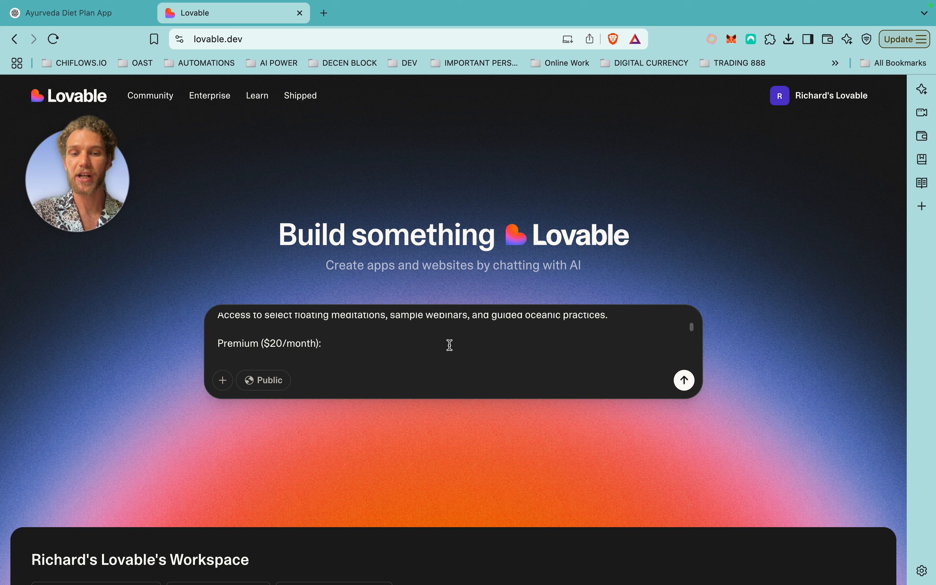
{"action": "scroll", "coordinate": [449, 345], "scroll_direction": "down", "scroll_amount": 3}
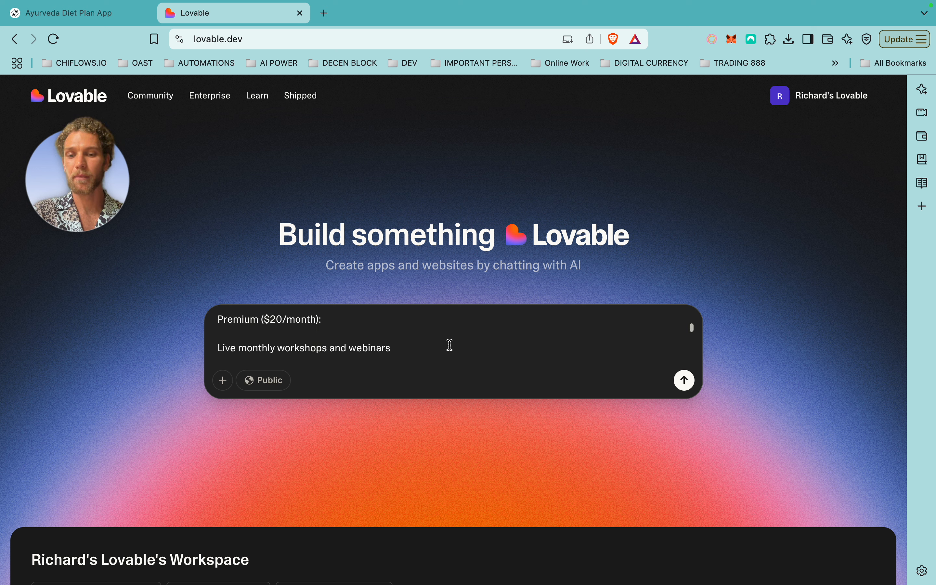
{"action": "scroll", "coordinate": [449, 345], "scroll_direction": "down", "scroll_amount": 1}
{"action": "scroll", "coordinate": [449, 345], "scroll_direction": "down", "scroll_amount": 4}
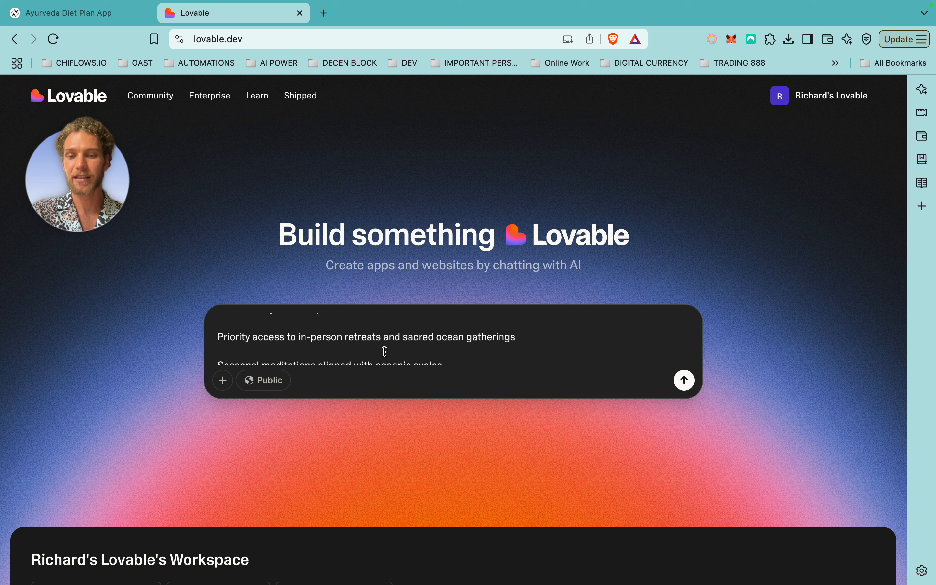
{"action": "scroll", "coordinate": [429, 354], "scroll_direction": "down", "scroll_amount": 1}
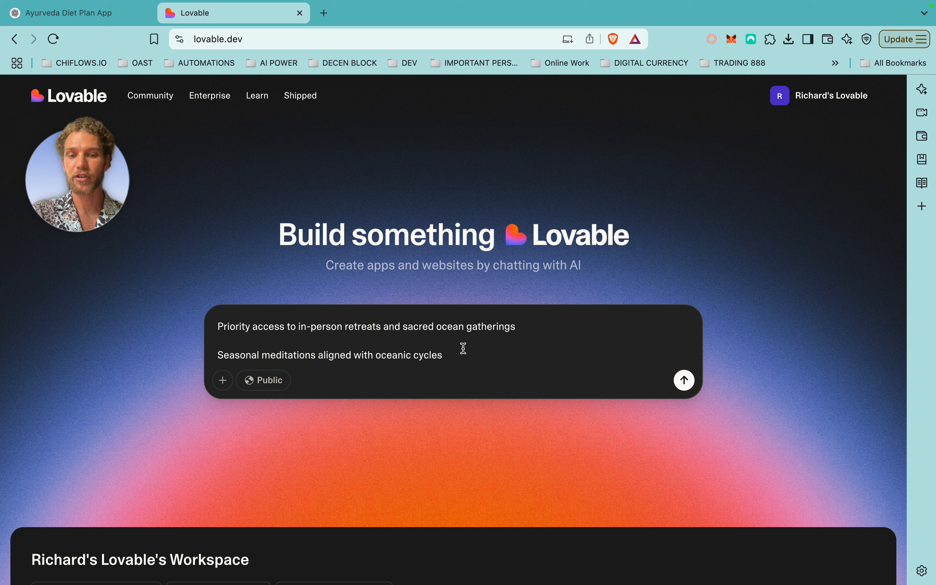
{"action": "scroll", "coordinate": [460, 349], "scroll_direction": "down", "scroll_amount": 2}
{"action": "scroll", "coordinate": [463, 348], "scroll_direction": "down", "scroll_amount": 1}
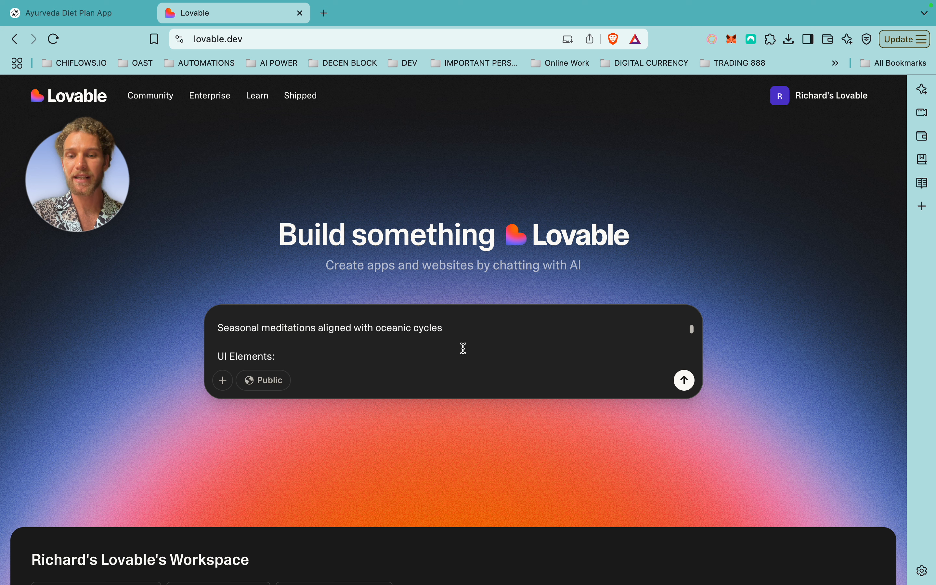
{"action": "scroll", "coordinate": [463, 348], "scroll_direction": "down", "scroll_amount": 4}
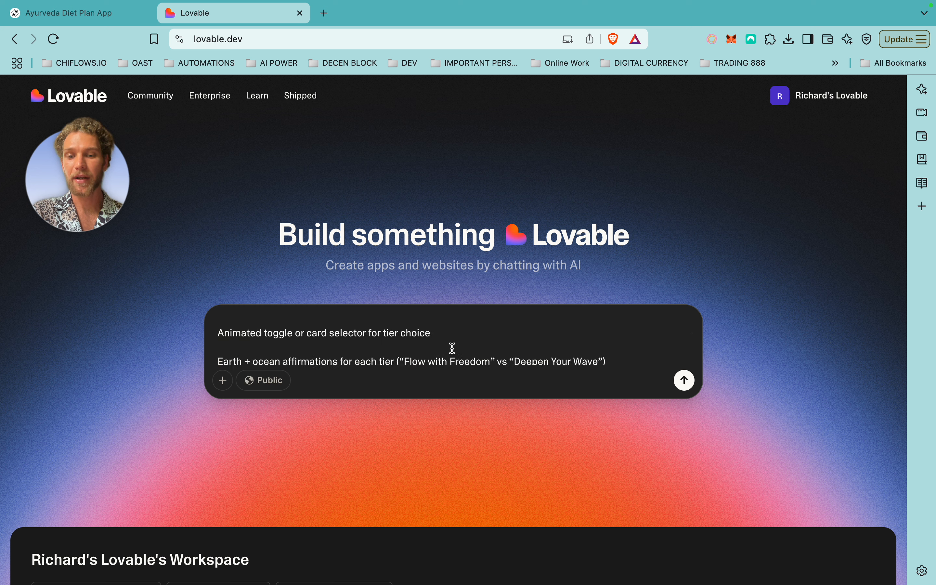
{"action": "scroll", "coordinate": [451, 348], "scroll_direction": "down", "scroll_amount": 1}
{"action": "scroll", "coordinate": [451, 348], "scroll_direction": "down", "scroll_amount": 1}
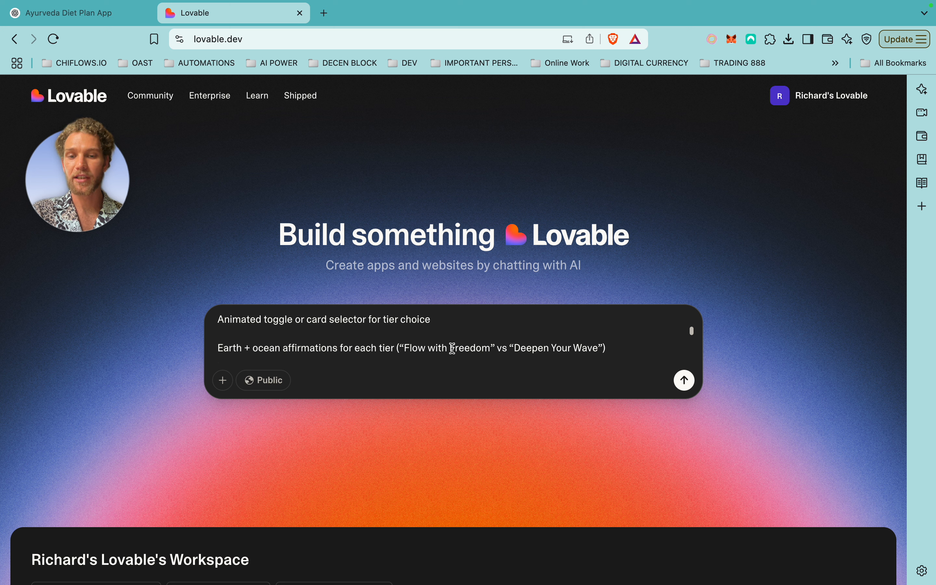
{"action": "scroll", "coordinate": [445, 345], "scroll_direction": "down", "scroll_amount": 1}
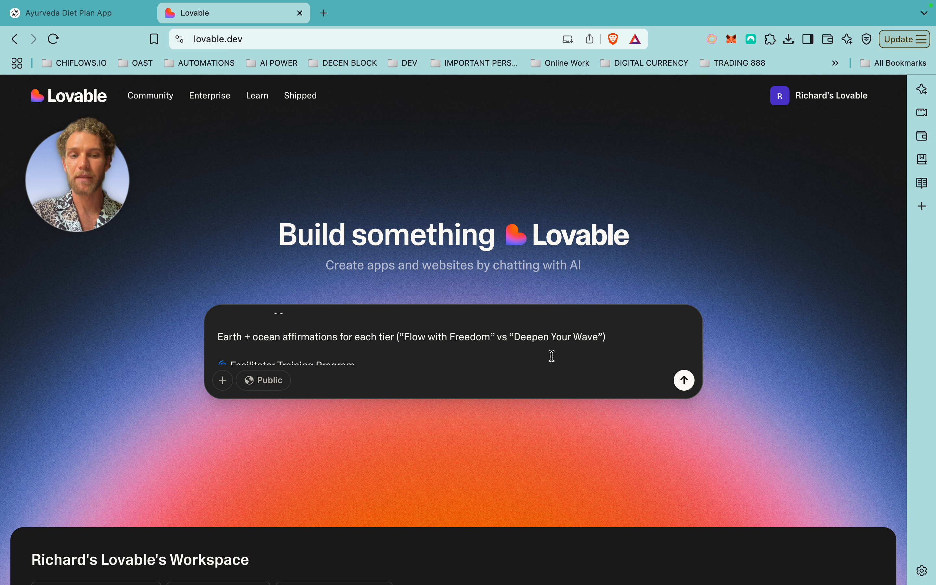
{"action": "scroll", "coordinate": [504, 349], "scroll_direction": "down", "scroll_amount": 2}
{"action": "scroll", "coordinate": [504, 348], "scroll_direction": "down", "scroll_amount": 1}
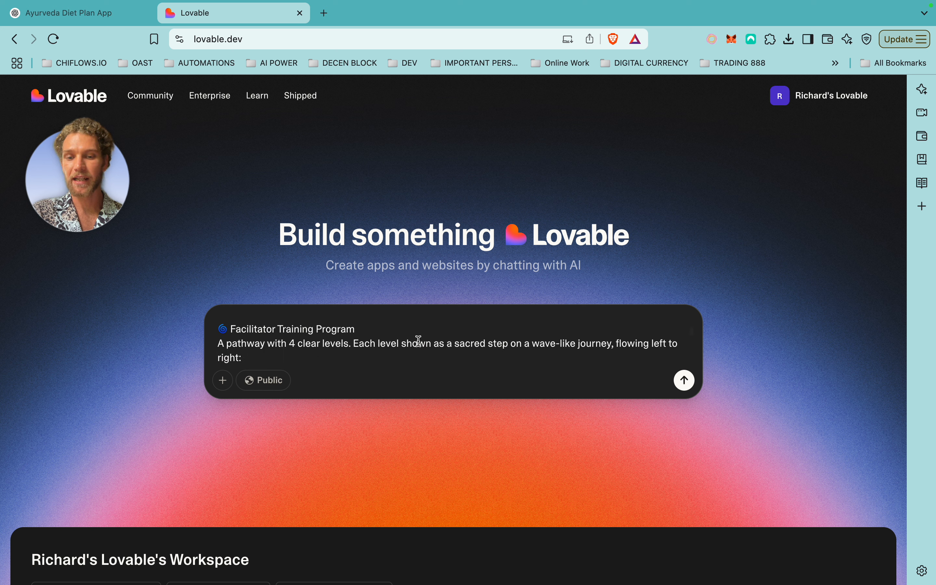
{"action": "scroll", "coordinate": [417, 340], "scroll_direction": "down", "scroll_amount": 1}
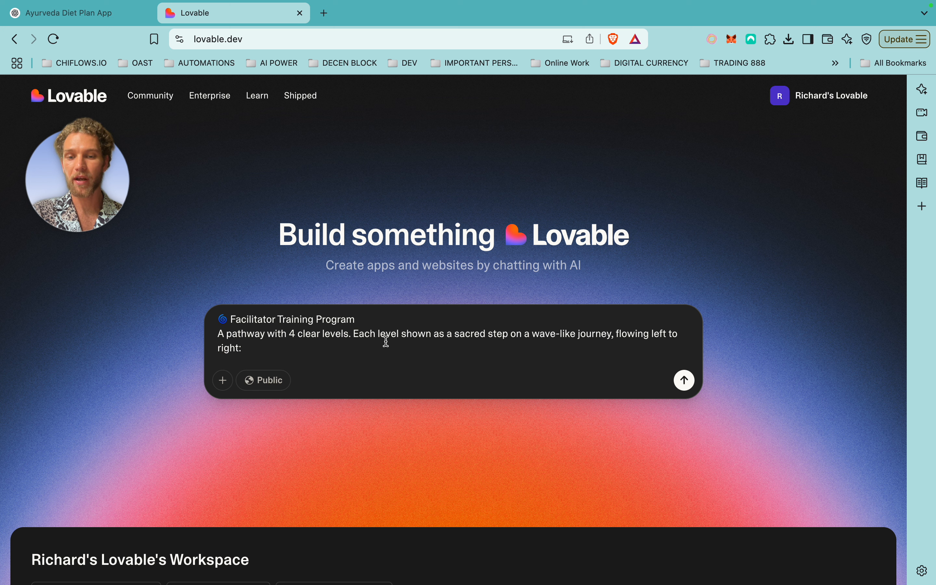
{"action": "scroll", "coordinate": [407, 348], "scroll_direction": "down", "scroll_amount": 1}
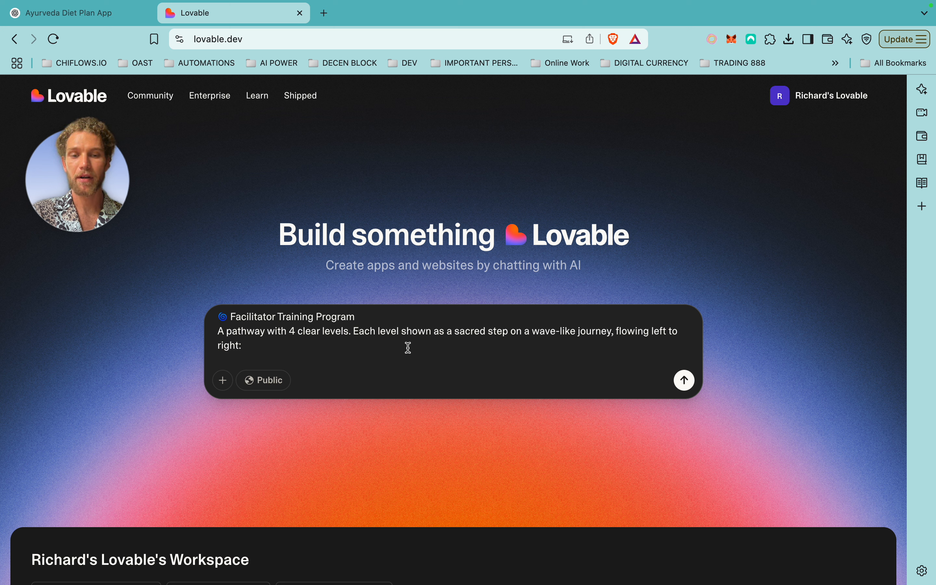
{"action": "scroll", "coordinate": [408, 348], "scroll_direction": "down", "scroll_amount": 1}
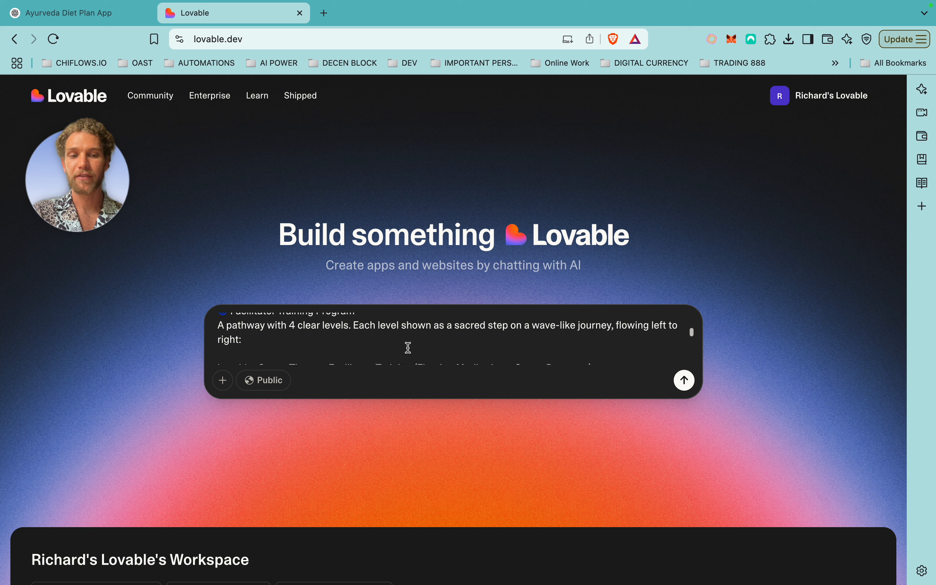
{"action": "scroll", "coordinate": [408, 347], "scroll_direction": "down", "scroll_amount": 5}
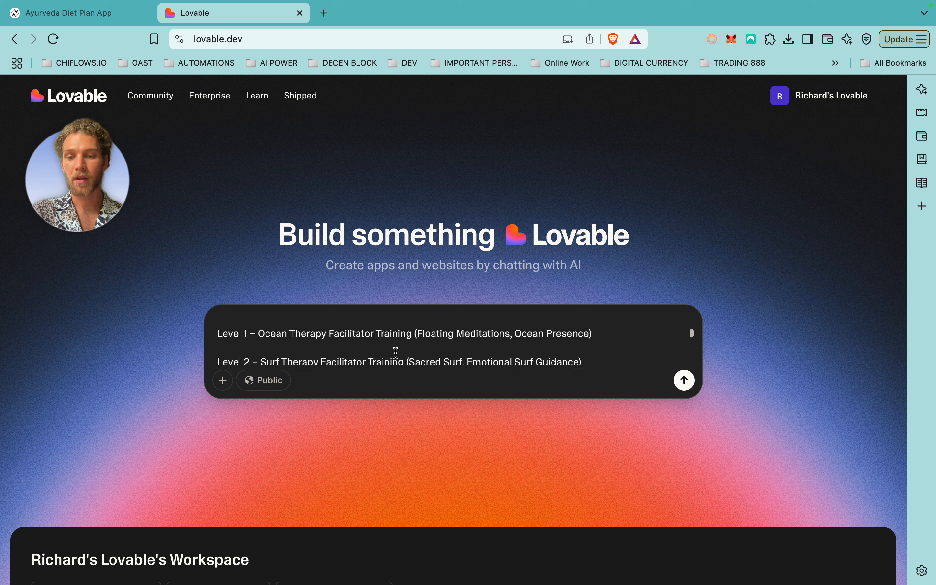
{"action": "scroll", "coordinate": [419, 354], "scroll_direction": "down", "scroll_amount": 6}
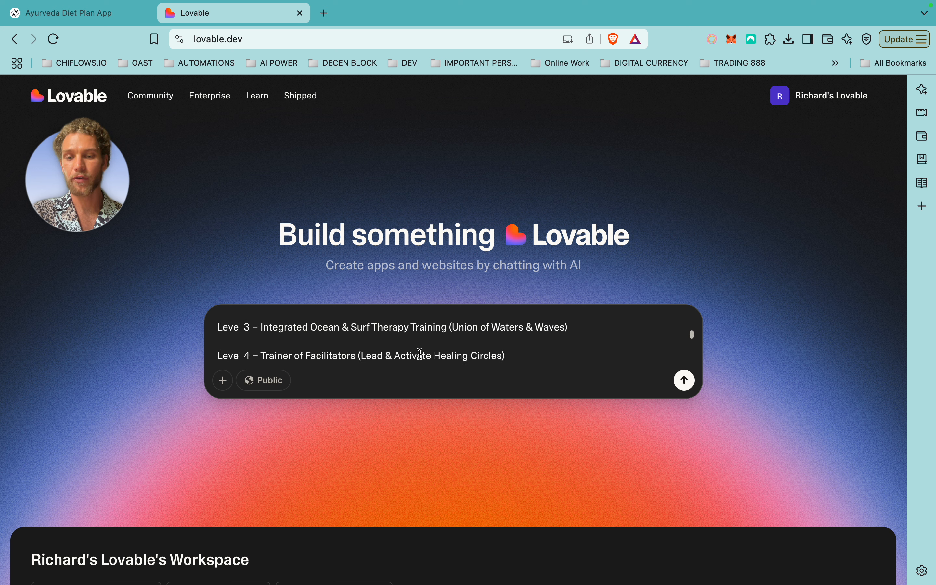
{"action": "scroll", "coordinate": [419, 354], "scroll_direction": "down", "scroll_amount": 5}
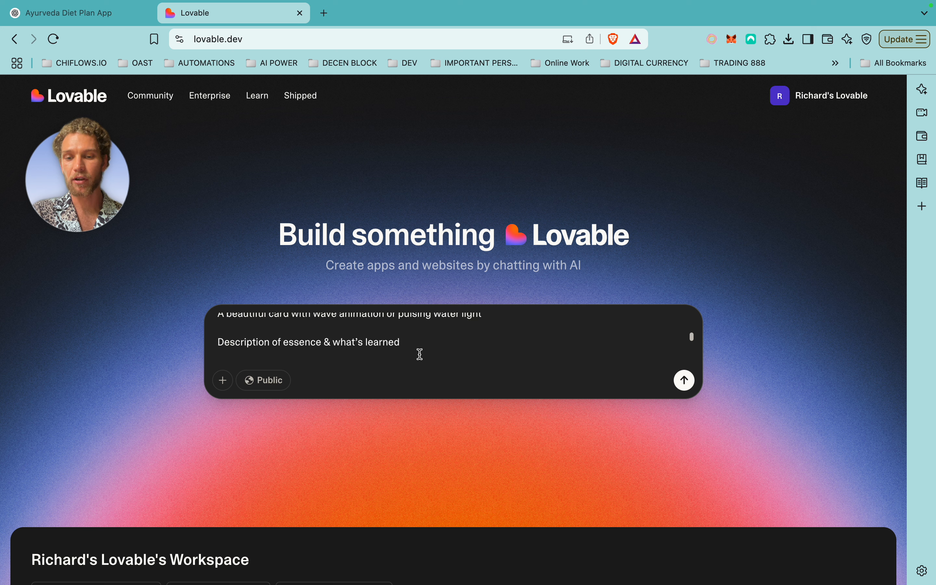
{"action": "scroll", "coordinate": [419, 353], "scroll_direction": "down", "scroll_amount": 2}
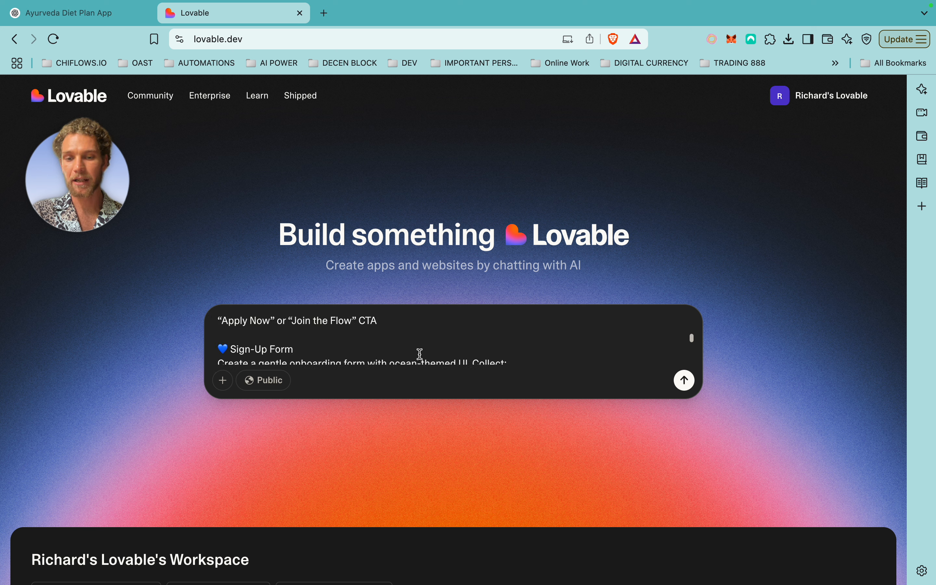
{"action": "scroll", "coordinate": [419, 354], "scroll_direction": "down", "scroll_amount": 5}
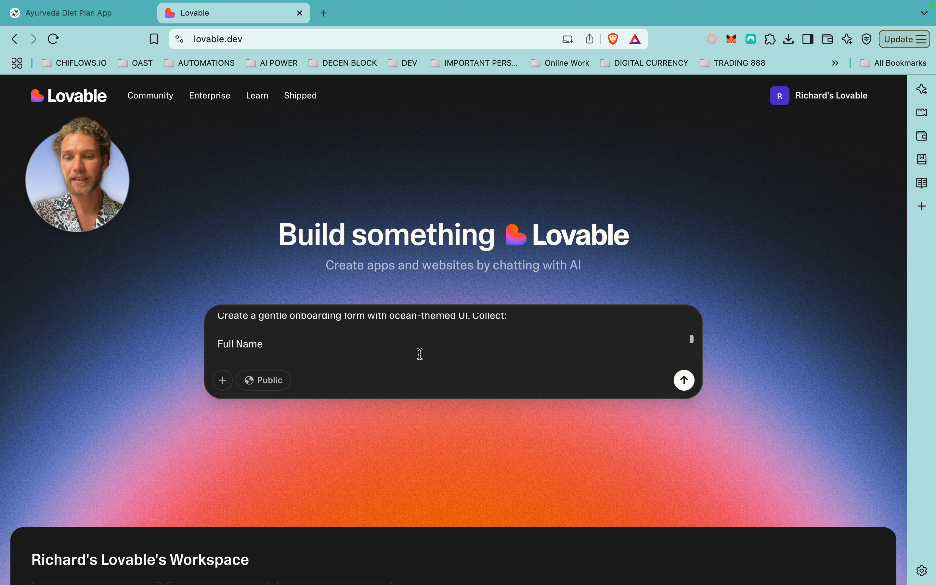
{"action": "scroll", "coordinate": [419, 353], "scroll_direction": "down", "scroll_amount": 2}
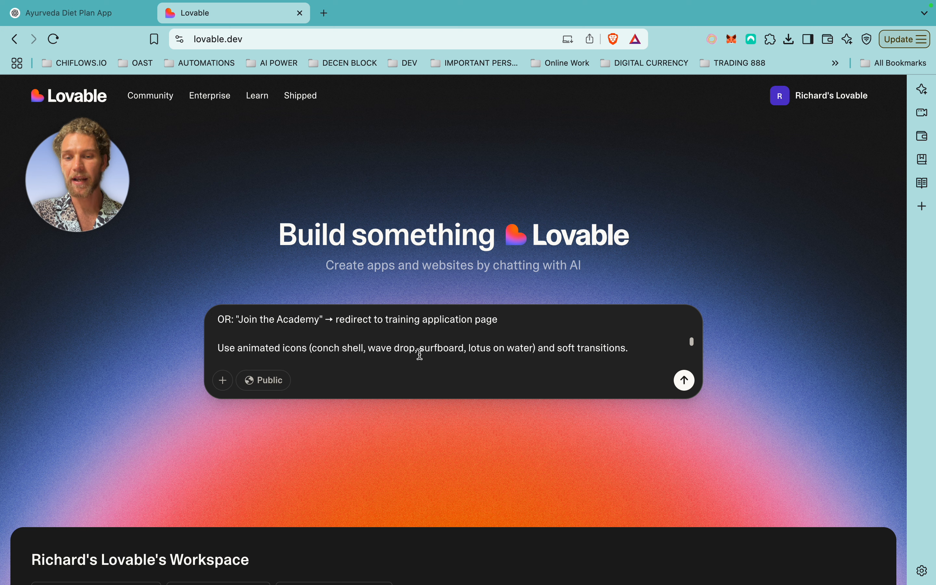
{"action": "scroll", "coordinate": [405, 346], "scroll_direction": "down", "scroll_amount": 1}
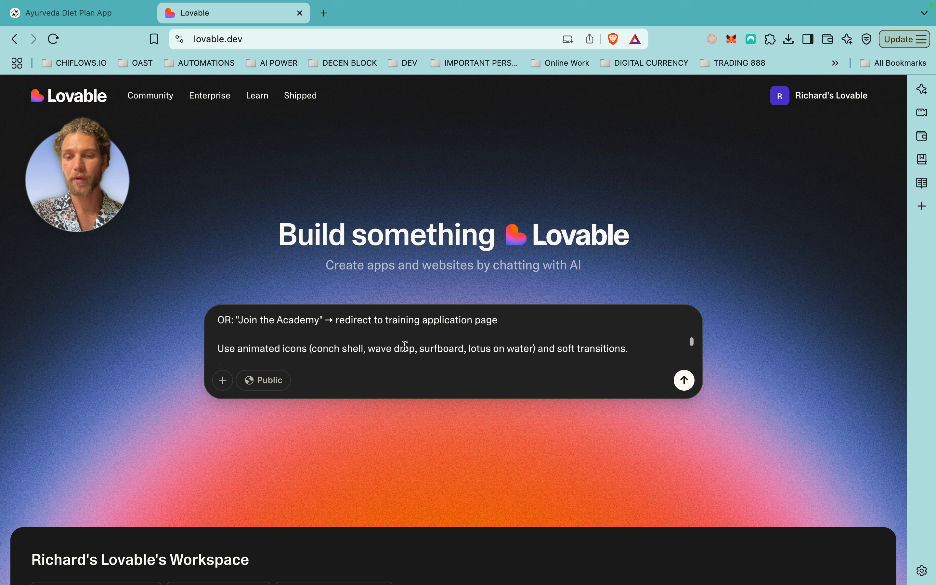
{"action": "scroll", "coordinate": [364, 335], "scroll_direction": "up", "scroll_amount": 3}
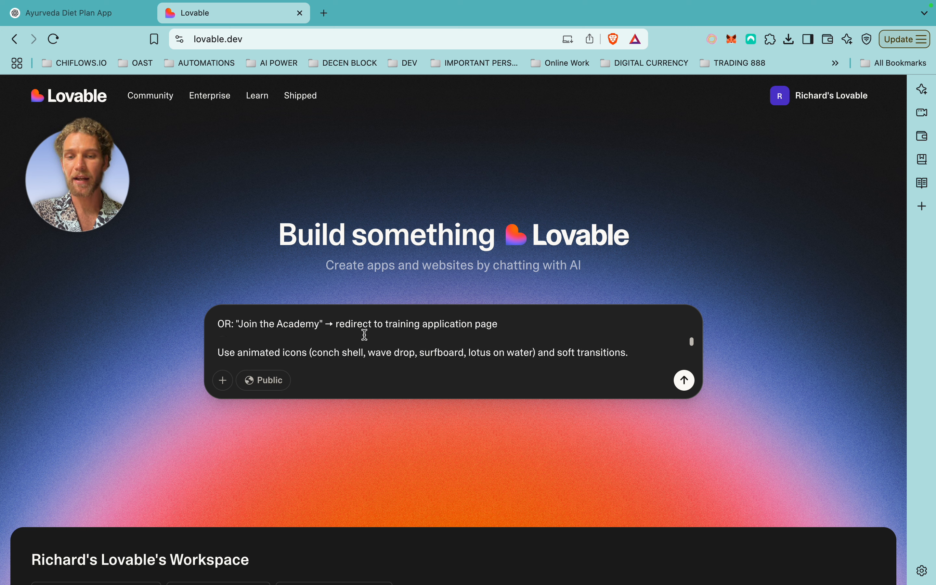
{"action": "scroll", "coordinate": [364, 335], "scroll_direction": "down", "scroll_amount": 2}
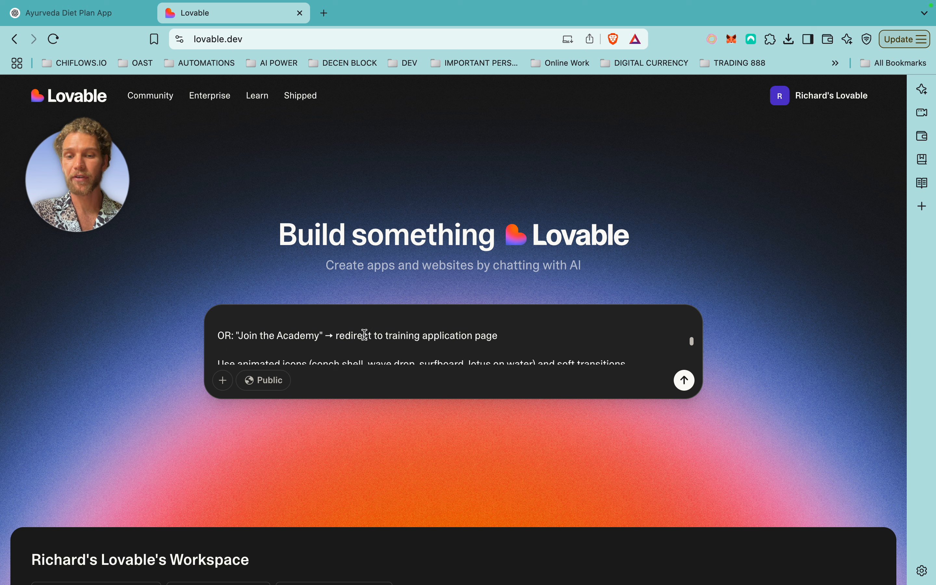
{"action": "scroll", "coordinate": [327, 333], "scroll_direction": "down", "scroll_amount": 1}
{"action": "scroll", "coordinate": [327, 333], "scroll_direction": "up", "scroll_amount": 1}
{"action": "scroll", "coordinate": [327, 333], "scroll_direction": "down", "scroll_amount": 1}
{"action": "scroll", "coordinate": [327, 334], "scroll_direction": "down", "scroll_amount": 1}
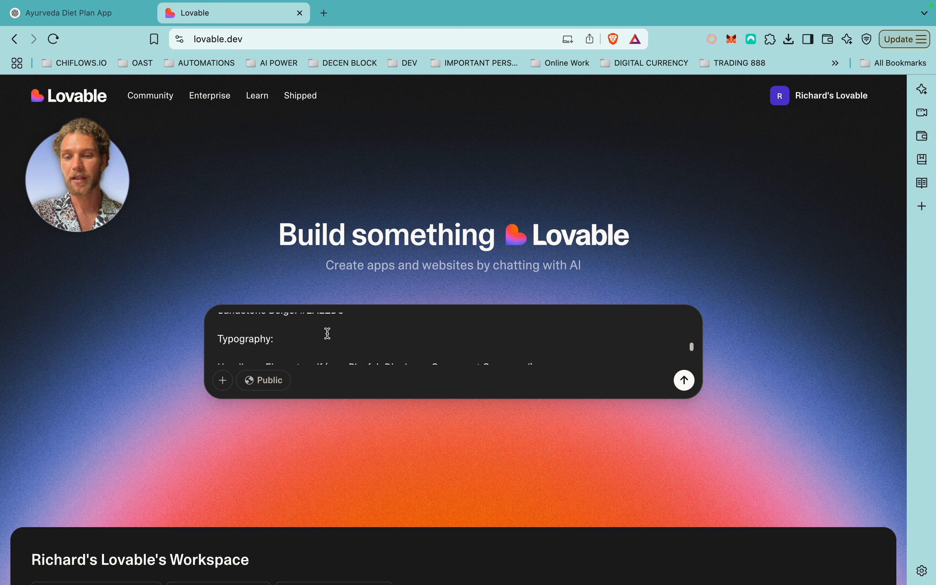
{"action": "scroll", "coordinate": [327, 333], "scroll_direction": "down", "scroll_amount": 5}
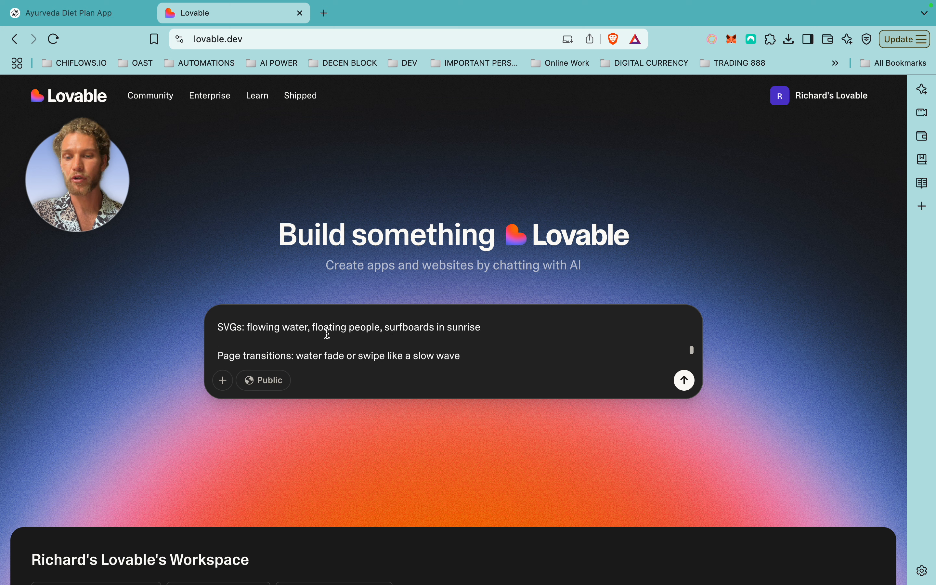
{"action": "scroll", "coordinate": [327, 333], "scroll_direction": "down", "scroll_amount": 3}
{"action": "scroll", "coordinate": [328, 333], "scroll_direction": "up", "scroll_amount": 8}
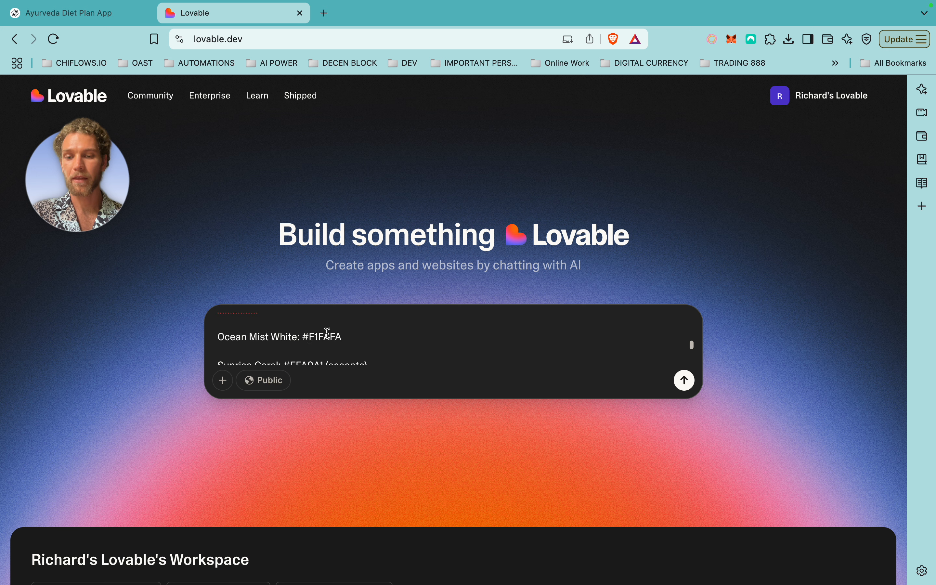
{"action": "scroll", "coordinate": [327, 333], "scroll_direction": "up", "scroll_amount": 10}
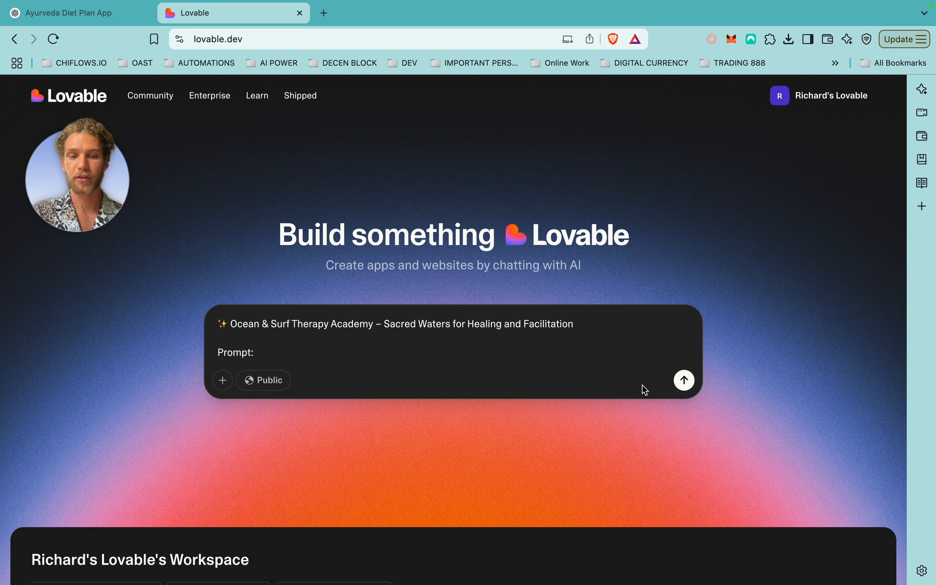
{"action": "left_click", "coordinate": [684, 380]}
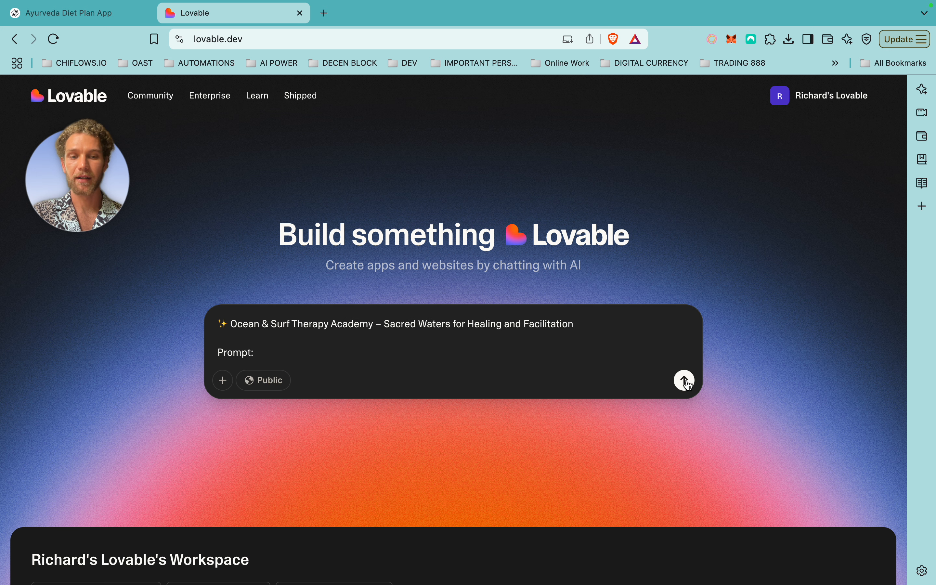
Start the sacred-wave-sanctuary build and scroll through the submitted prompt while the preview loads.
{"action": "left_click", "coordinate": [684, 380]}
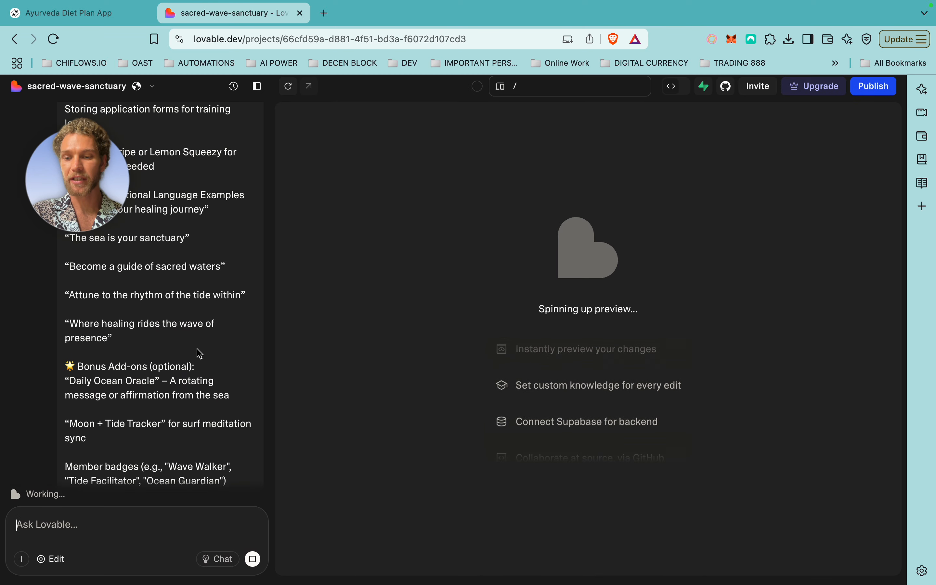
{"action": "scroll", "coordinate": [185, 361], "scroll_direction": "up", "scroll_amount": 2}
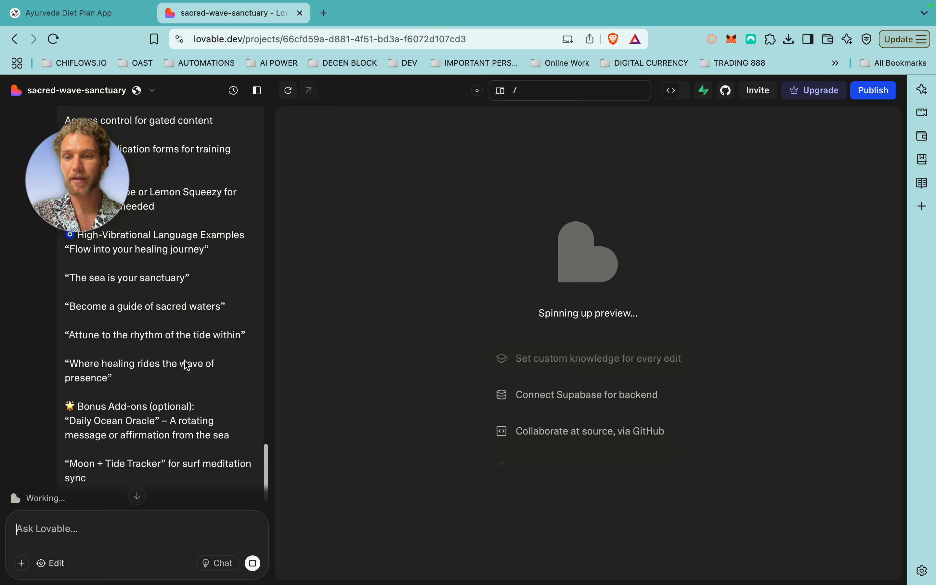
{"action": "scroll", "coordinate": [187, 365], "scroll_direction": "down", "scroll_amount": 2}
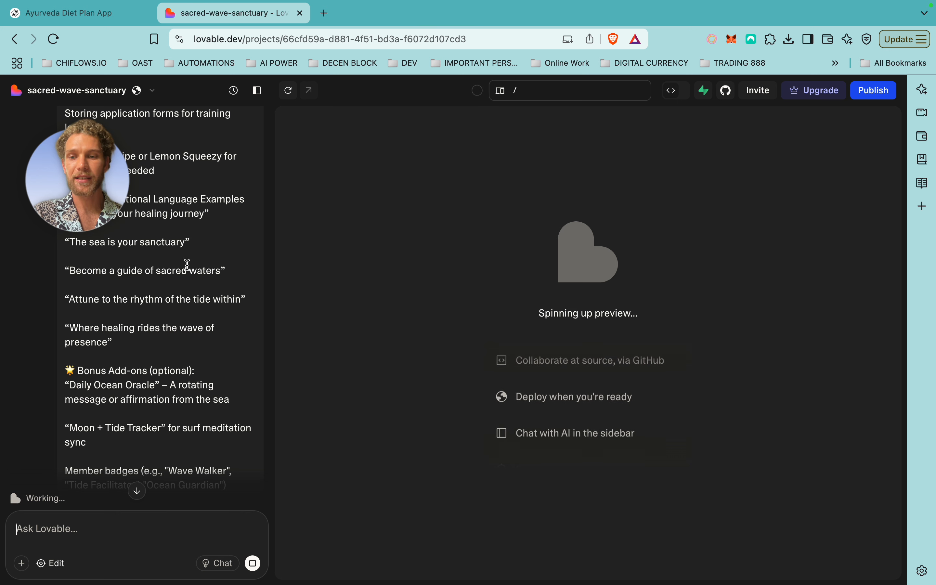
{"action": "scroll", "coordinate": [167, 294], "scroll_direction": "down", "scroll_amount": 3}
{"action": "scroll", "coordinate": [168, 290], "scroll_direction": "up", "scroll_amount": 4}
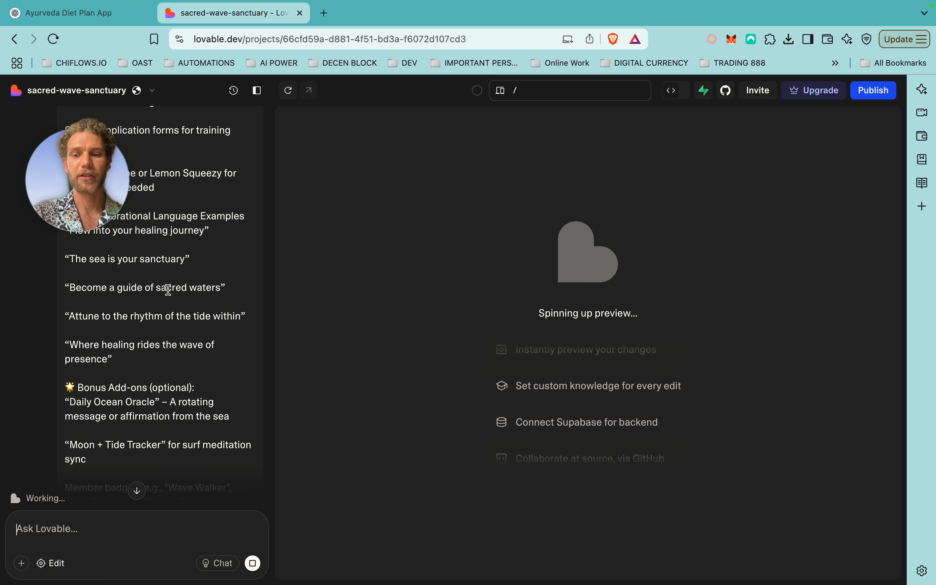
{"action": "scroll", "coordinate": [178, 271], "scroll_direction": "up", "scroll_amount": 8}
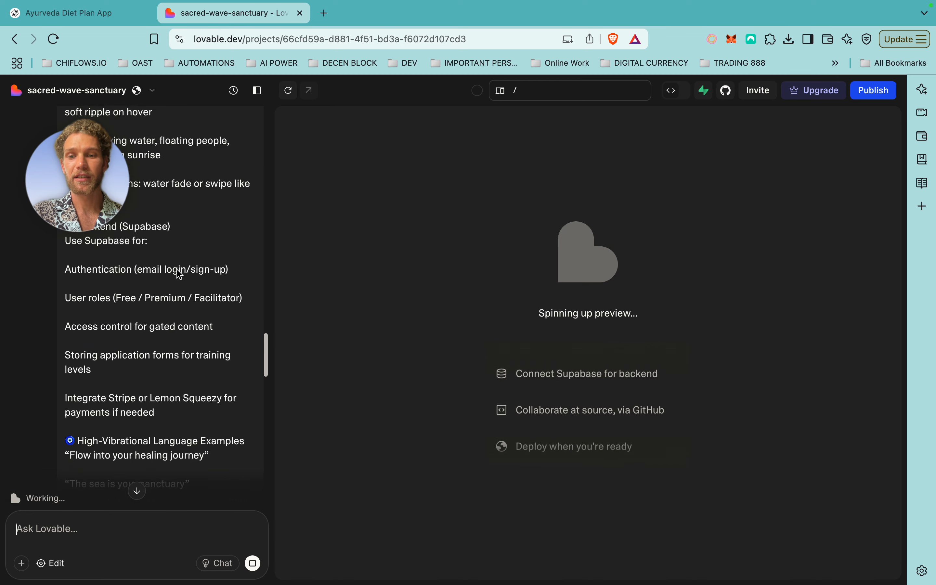
{"action": "scroll", "coordinate": [177, 273], "scroll_direction": "up", "scroll_amount": 10}
{"action": "scroll", "coordinate": [176, 272], "scroll_direction": "down", "scroll_amount": 20}
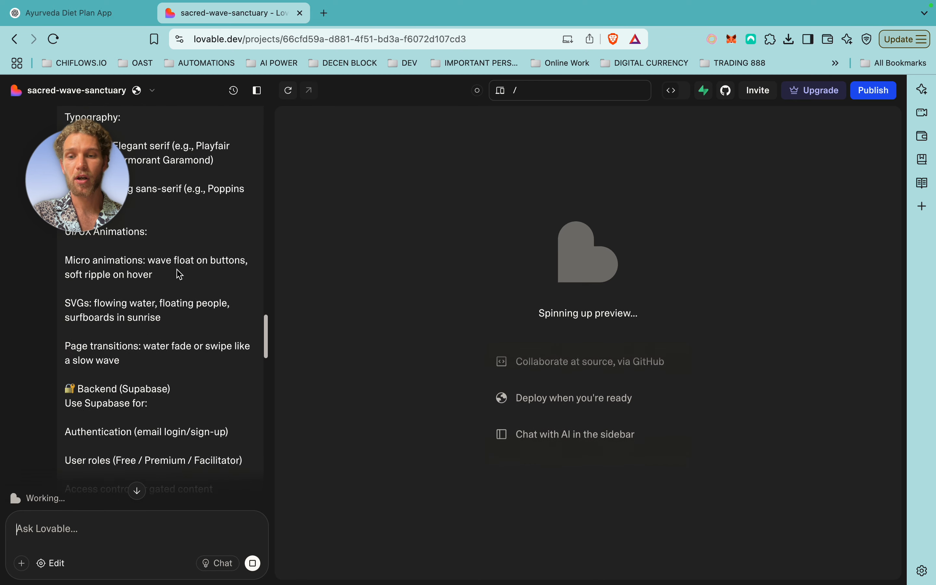
{"action": "left_click", "coordinate": [96, 540]}
{"action": "type", "text": "change the "}
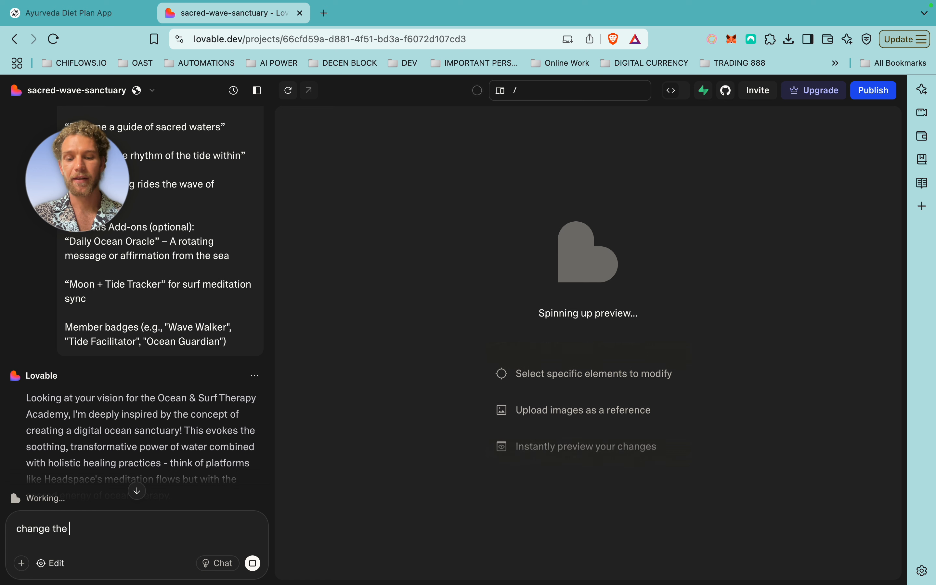
{"action": "type", "text": "colour to blue"}
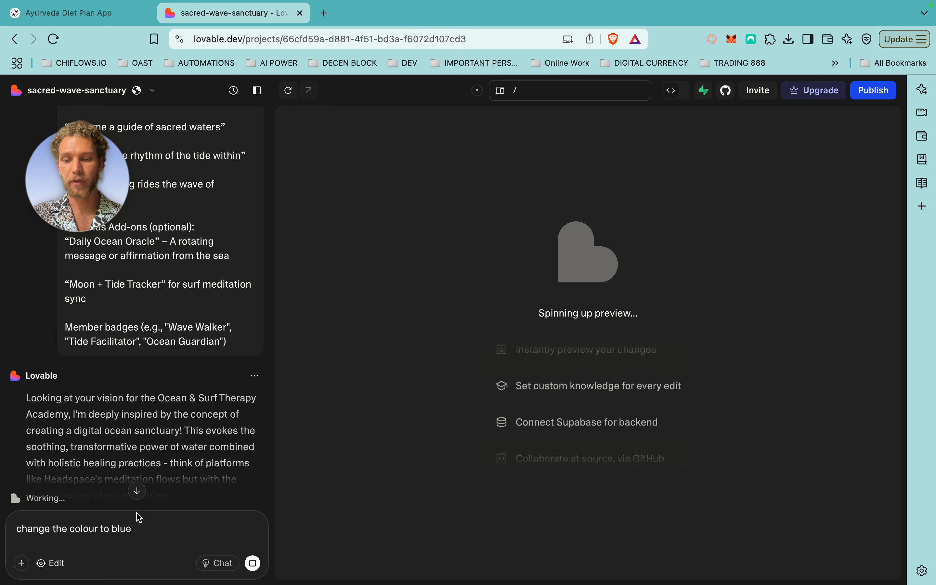
{"action": "left_click_drag", "start_coordinate": [150, 529], "coordinate": [10, 532]}
{"action": "key", "text": "BackSpace"}
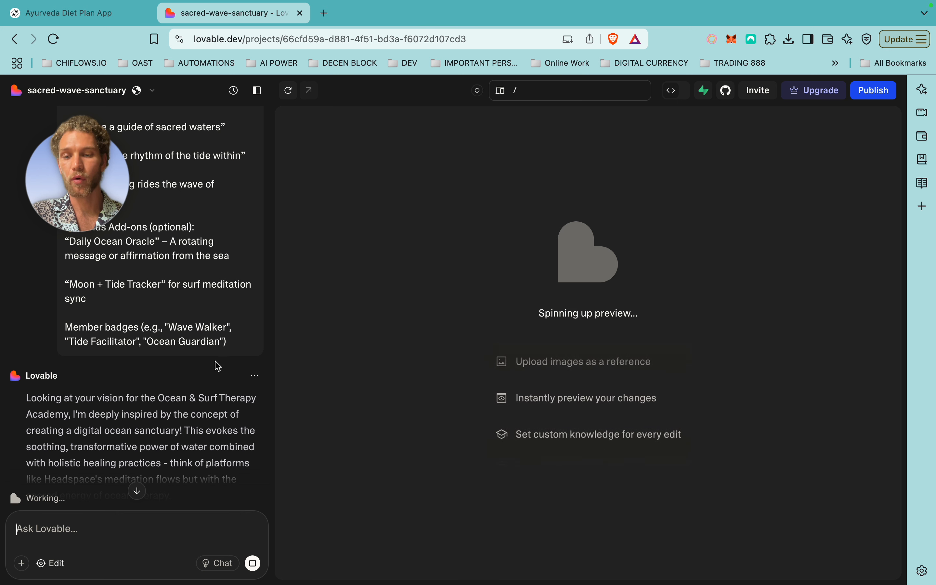
{"action": "scroll", "coordinate": [186, 428], "scroll_direction": "down", "scroll_amount": 3}
{"action": "scroll", "coordinate": [190, 431], "scroll_direction": "down", "scroll_amount": 2}
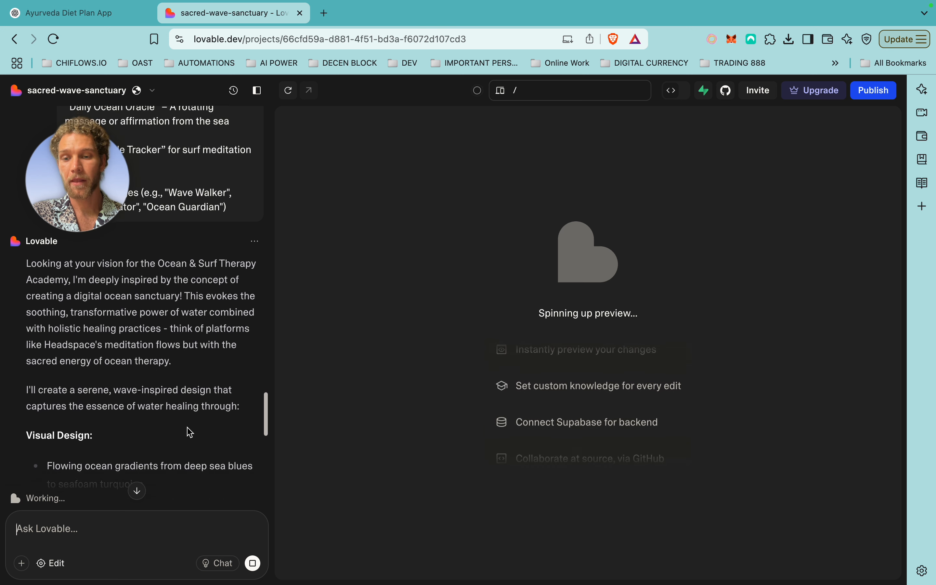
{"action": "scroll", "coordinate": [189, 433], "scroll_direction": "up", "scroll_amount": 1}
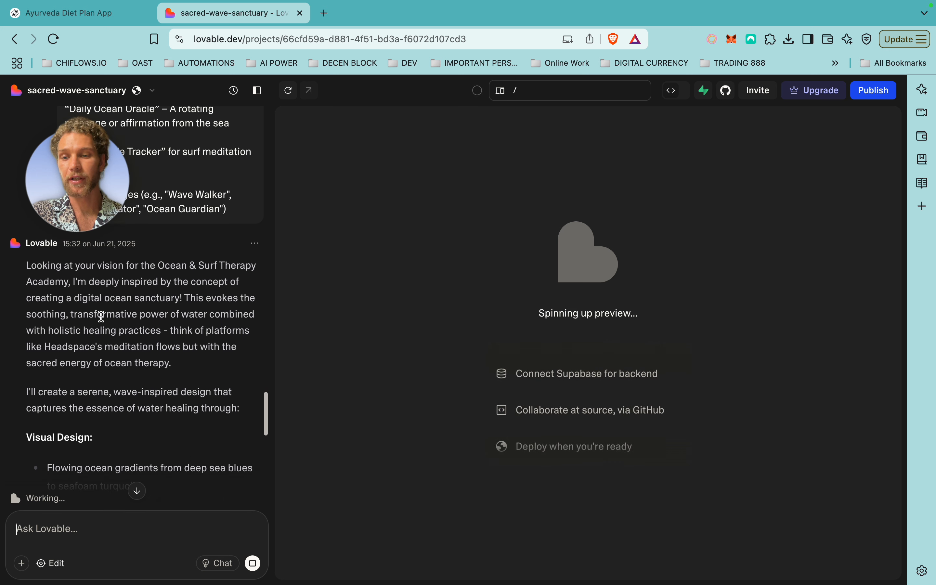
{"action": "left_click_drag", "start_coordinate": [75, 185], "coordinate": [100, 103]}
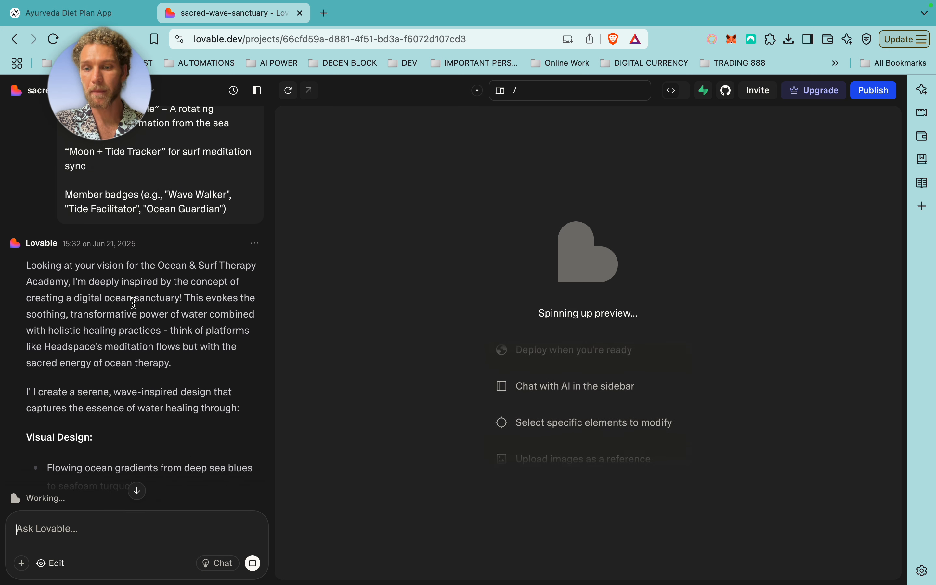
{"action": "scroll", "coordinate": [163, 309], "scroll_direction": "down", "scroll_amount": 2}
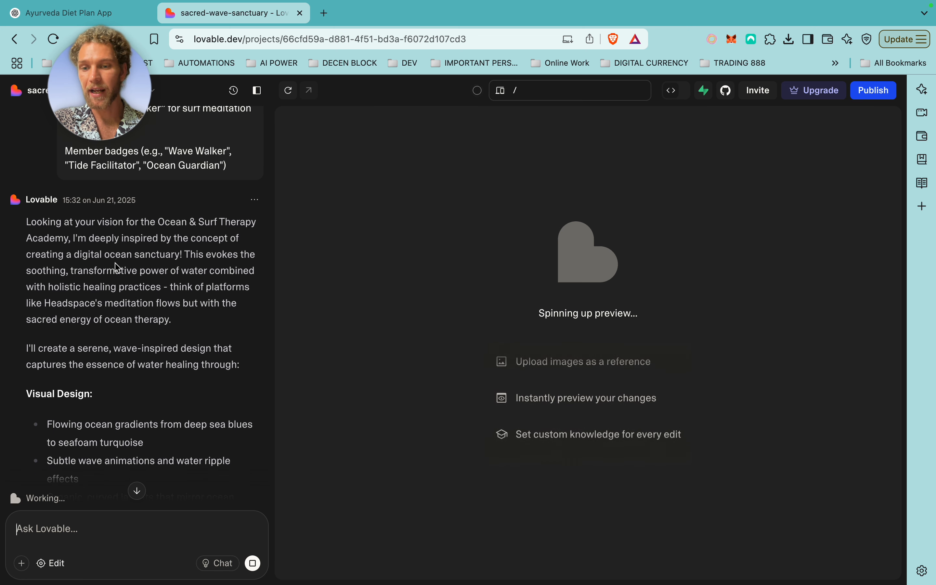
{"action": "scroll", "coordinate": [147, 275], "scroll_direction": "down", "scroll_amount": 1}
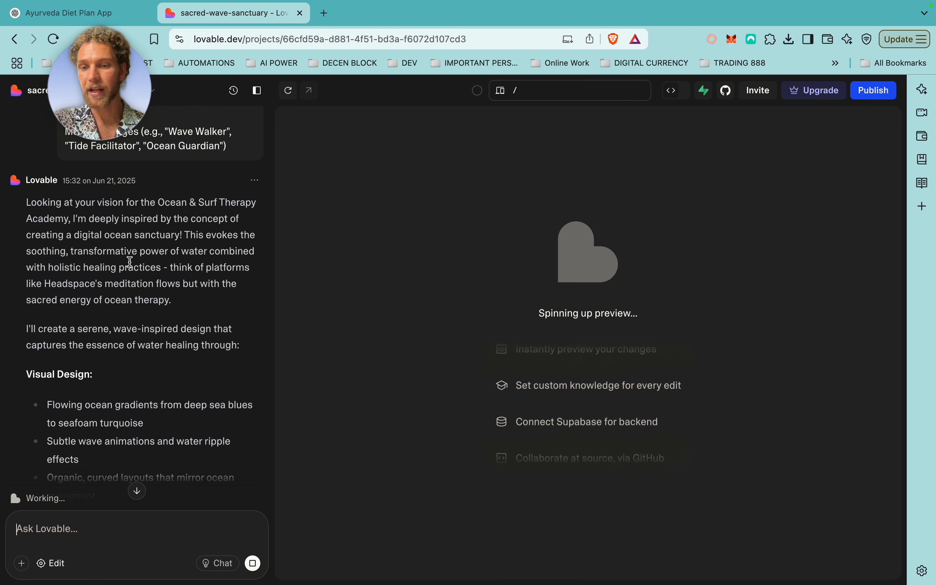
{"action": "scroll", "coordinate": [171, 271], "scroll_direction": "down", "scroll_amount": 1}
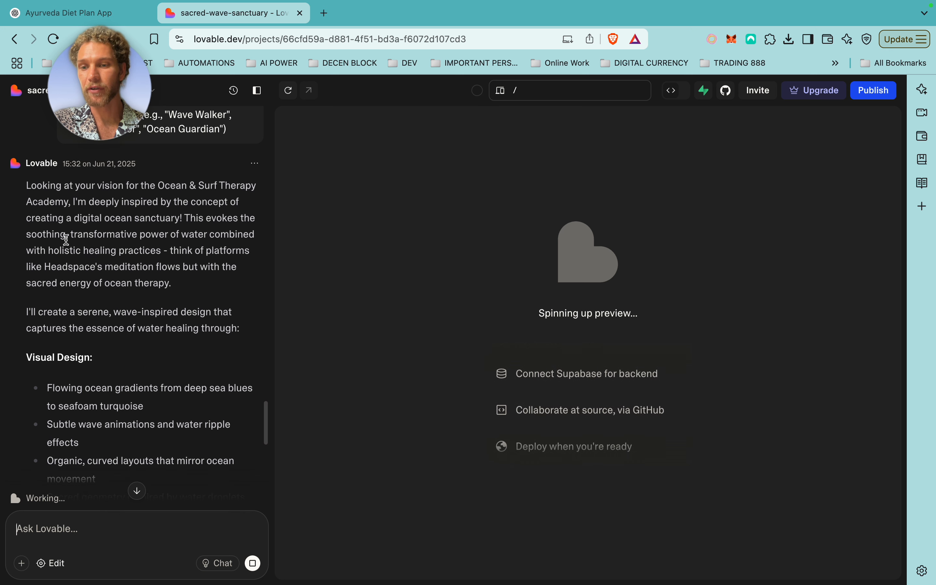
{"action": "scroll", "coordinate": [163, 260], "scroll_direction": "down", "scroll_amount": 1}
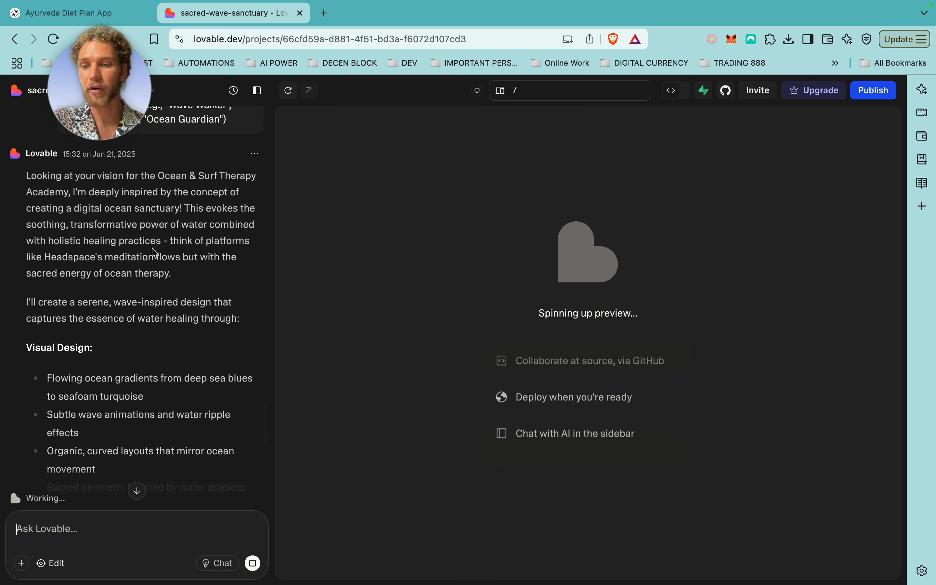
{"action": "scroll", "coordinate": [155, 256], "scroll_direction": "down", "scroll_amount": 1}
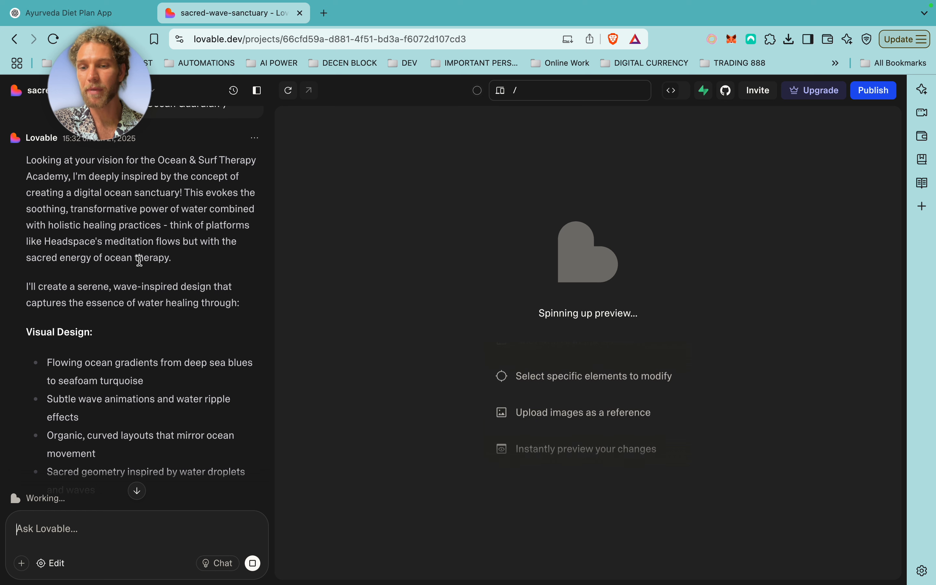
{"action": "scroll", "coordinate": [139, 282], "scroll_direction": "down", "scroll_amount": 1}
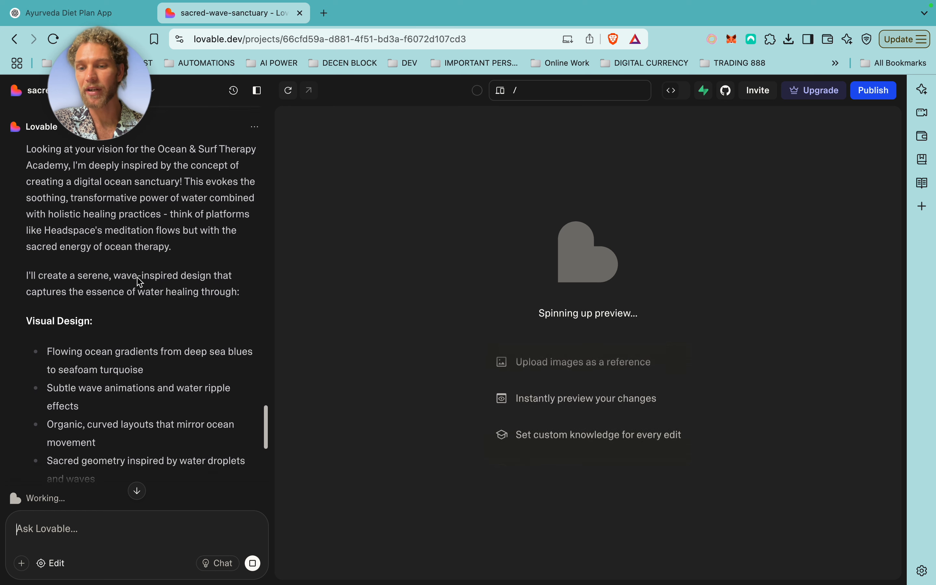
{"action": "scroll", "coordinate": [139, 281], "scroll_direction": "down", "scroll_amount": 3}
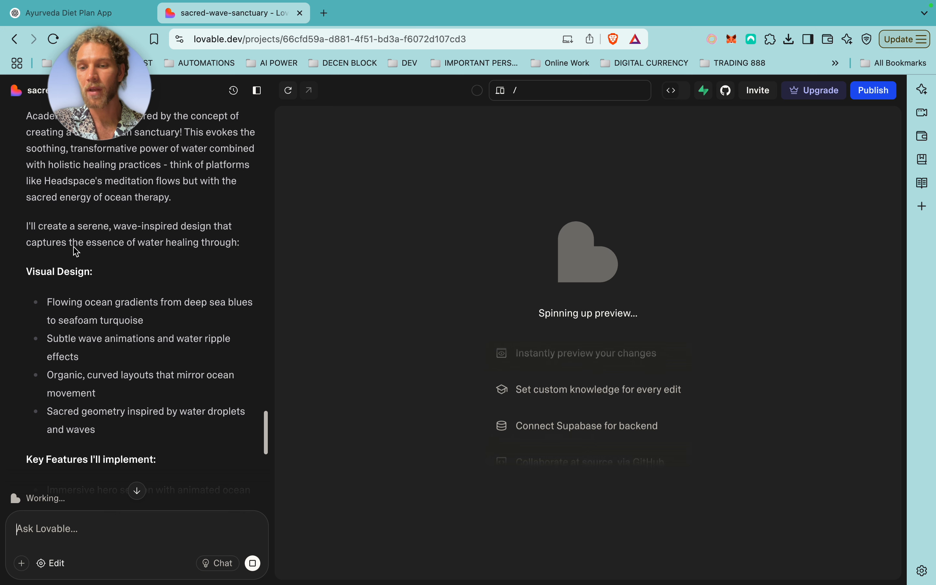
{"action": "scroll", "coordinate": [144, 260], "scroll_direction": "down", "scroll_amount": 1}
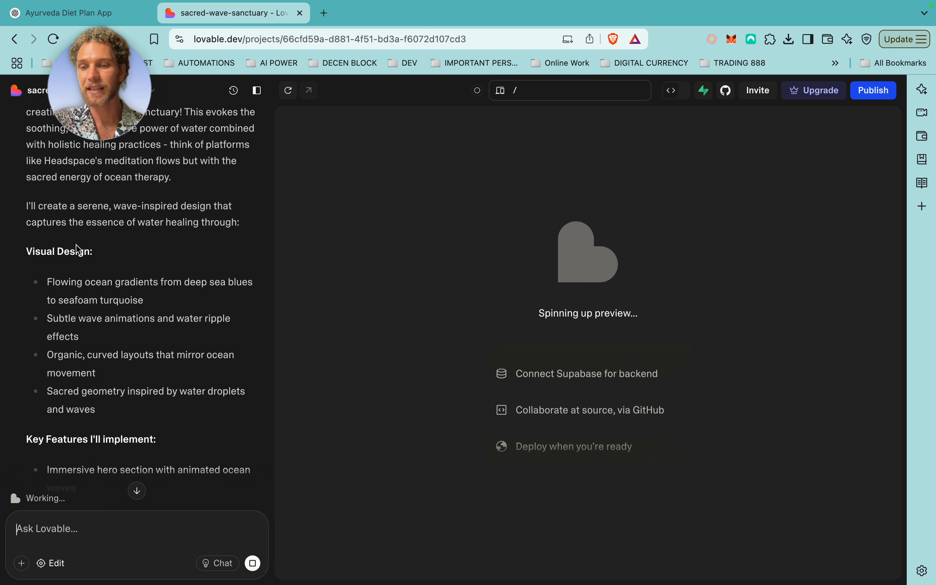
{"action": "scroll", "coordinate": [161, 246], "scroll_direction": "down", "scroll_amount": 2}
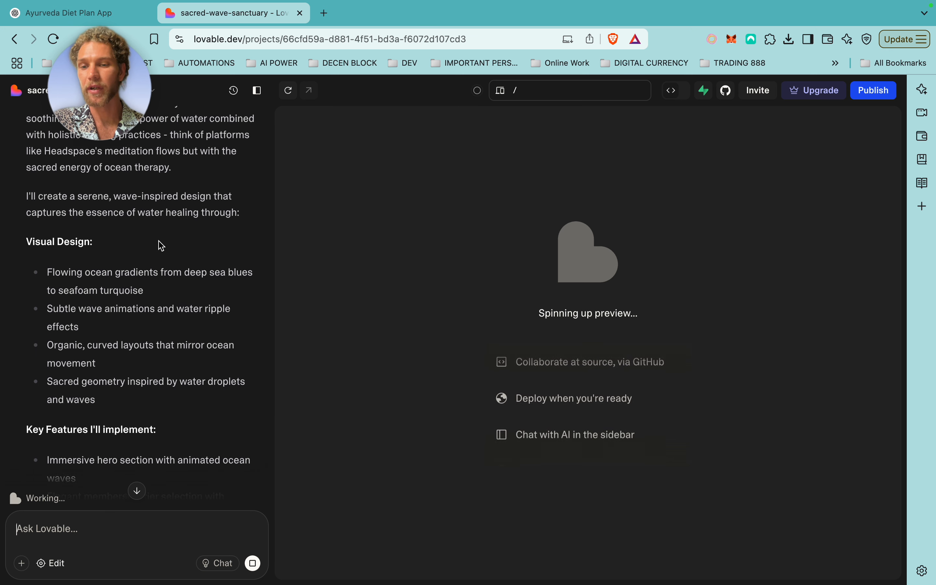
{"action": "scroll", "coordinate": [151, 316], "scroll_direction": "down", "scroll_amount": 4}
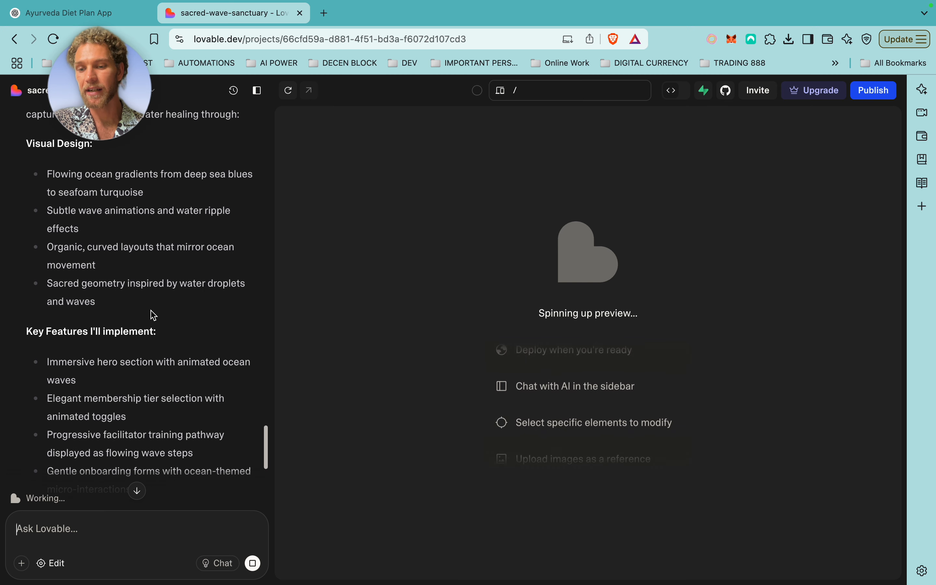
{"action": "scroll", "coordinate": [136, 337], "scroll_direction": "down", "scroll_amount": 10}
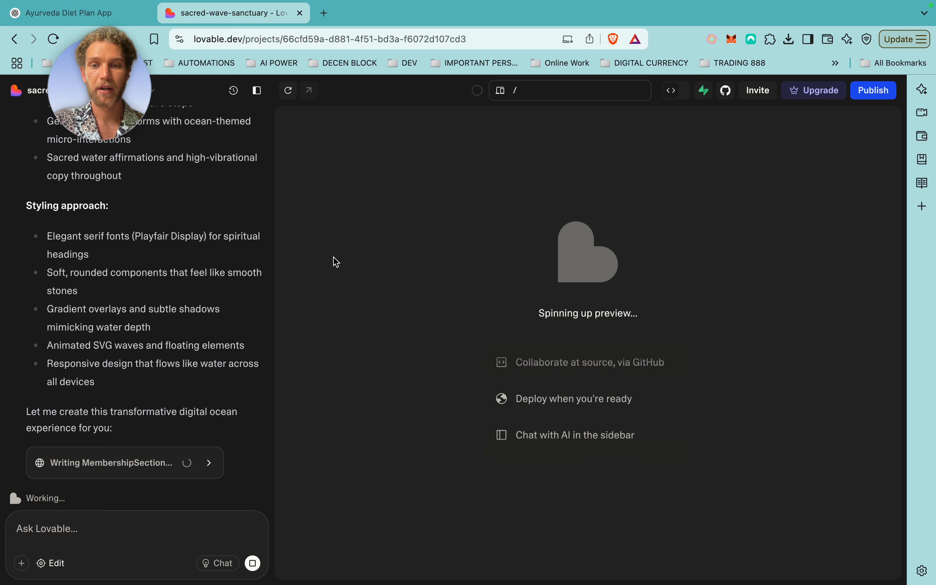
{"action": "left_click", "coordinate": [676, 93]}
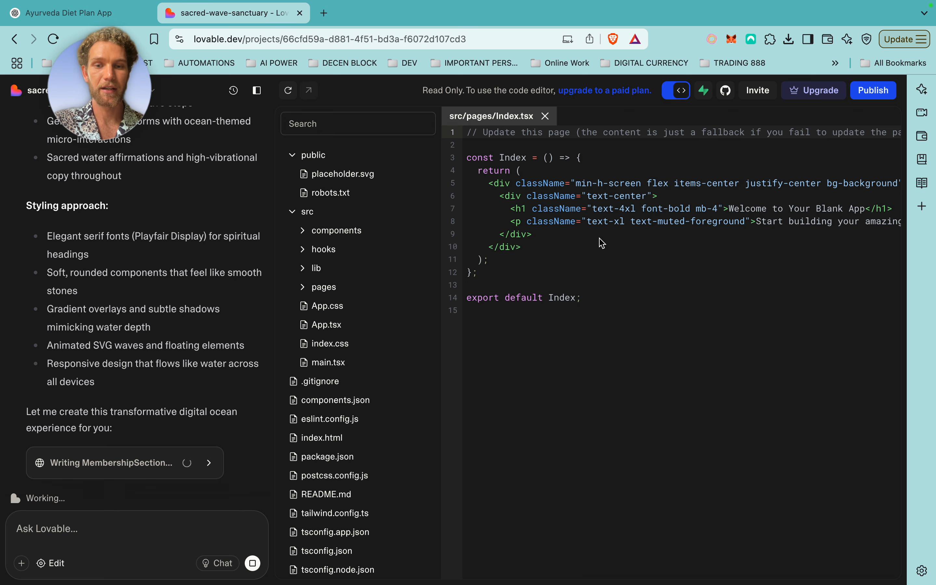
{"action": "scroll", "coordinate": [350, 340], "scroll_direction": "down", "scroll_amount": 3}
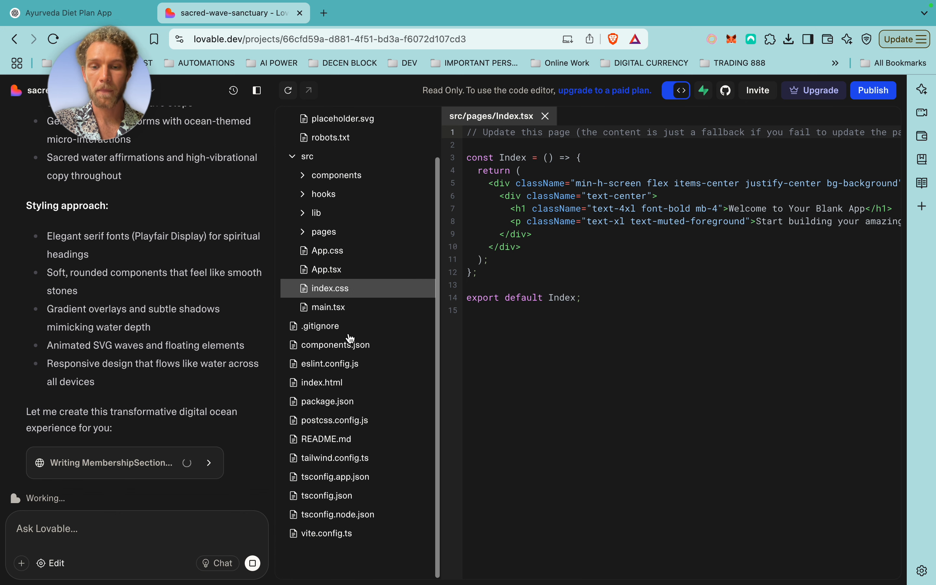
{"action": "scroll", "coordinate": [351, 341], "scroll_direction": "up", "scroll_amount": 3}
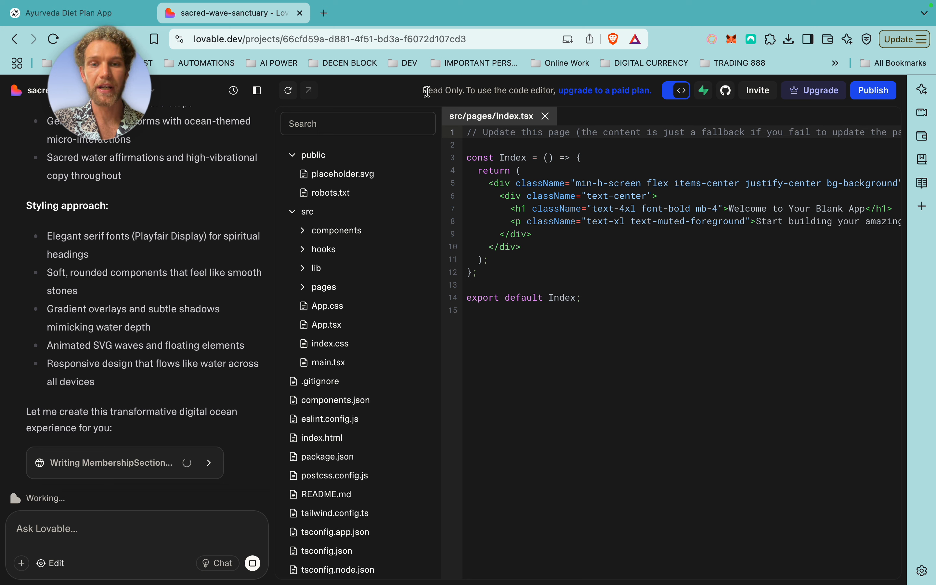
{"action": "left_click_drag", "start_coordinate": [423, 91], "coordinate": [463, 92]}
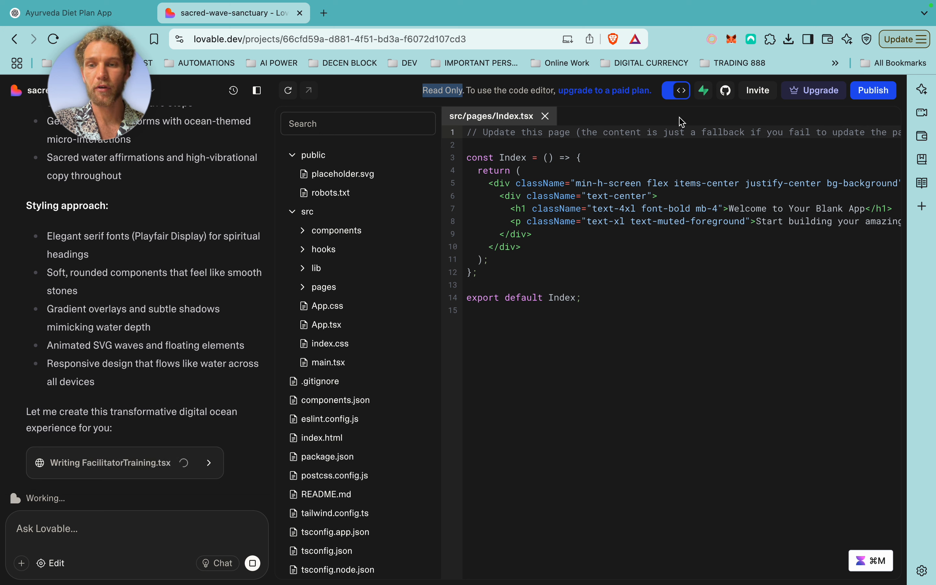
{"action": "left_click", "coordinate": [684, 94]}
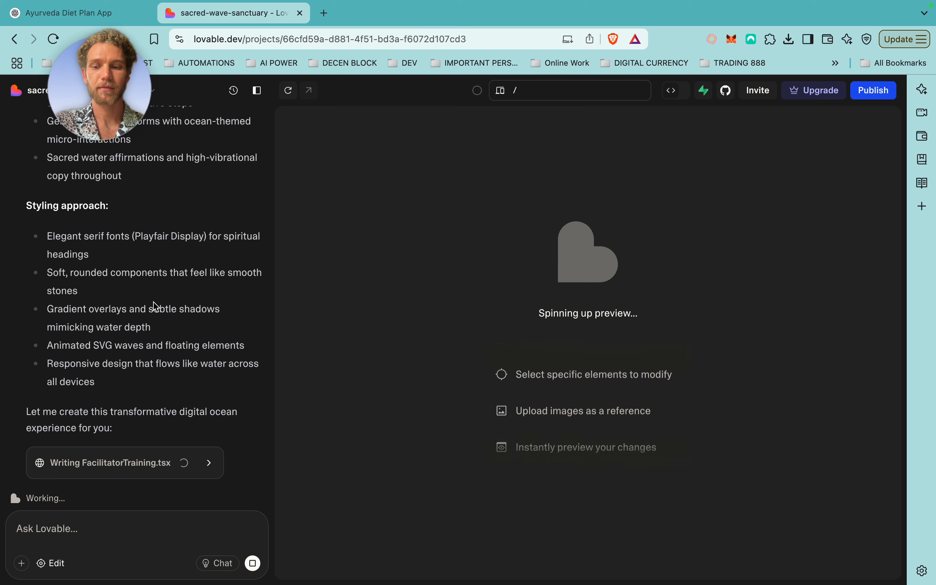
{"action": "scroll", "coordinate": [141, 345], "scroll_direction": "up", "scroll_amount": 2}
{"action": "scroll", "coordinate": [141, 344], "scroll_direction": "down", "scroll_amount": 2}
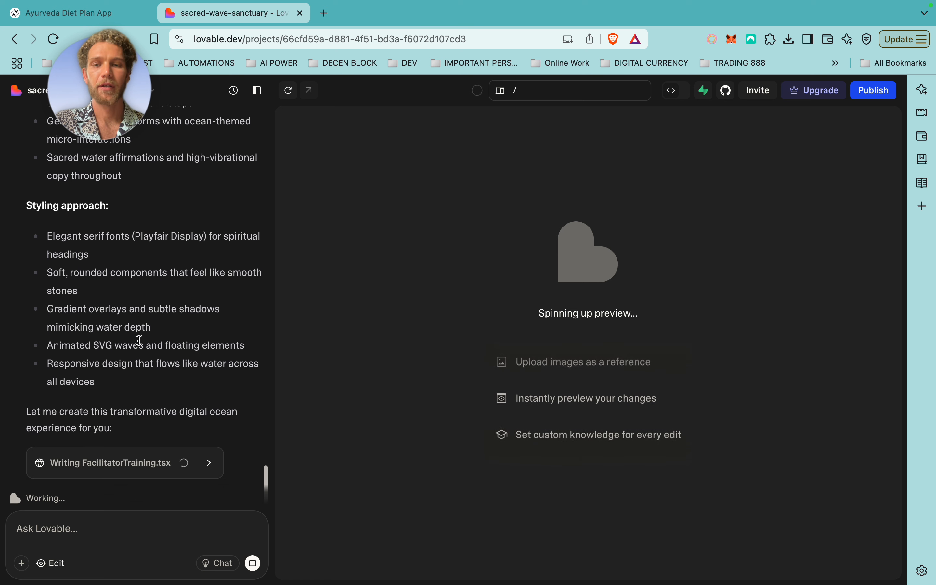
{"action": "scroll", "coordinate": [172, 252], "scroll_direction": "up", "scroll_amount": 10}
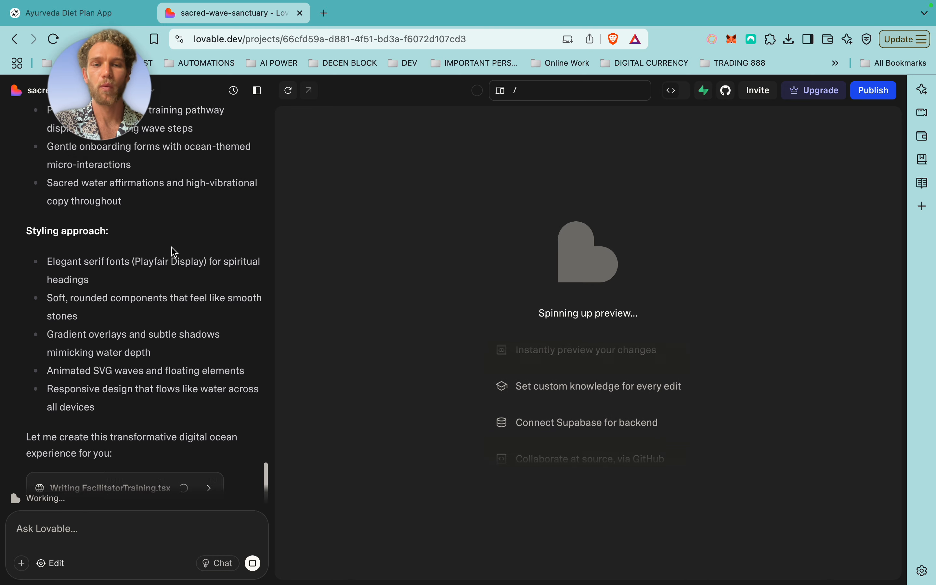
{"action": "scroll", "coordinate": [174, 252], "scroll_direction": "up", "scroll_amount": 10}
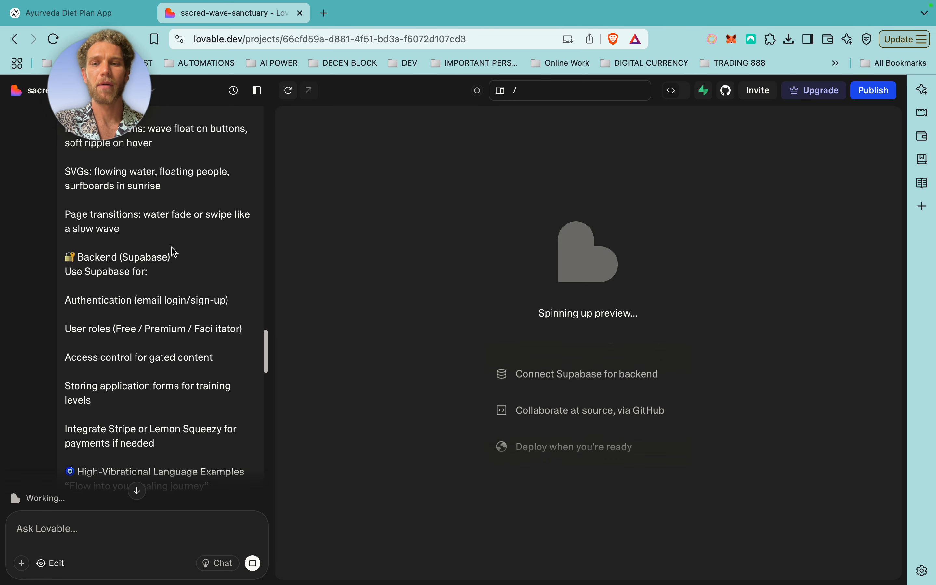
{"action": "scroll", "coordinate": [173, 217], "scroll_direction": "down", "scroll_amount": 3}
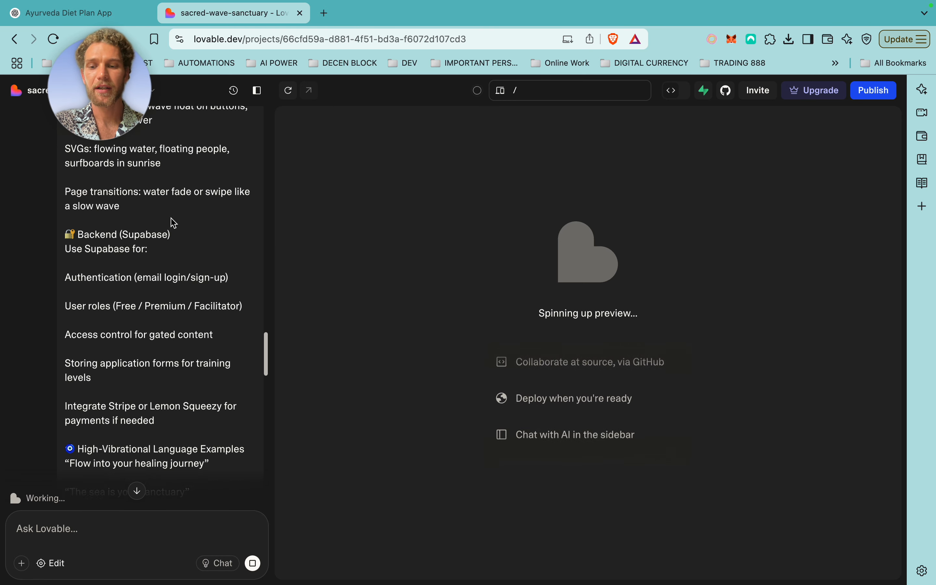
{"action": "scroll", "coordinate": [173, 223], "scroll_direction": "up", "scroll_amount": 15}
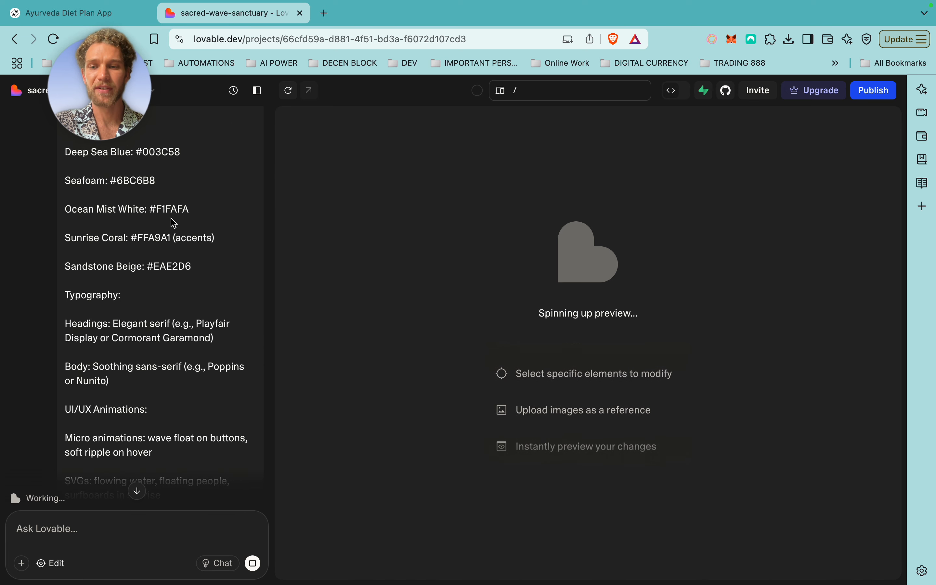
{"action": "scroll", "coordinate": [175, 228], "scroll_direction": "up", "scroll_amount": 3}
{"action": "scroll", "coordinate": [177, 234], "scroll_direction": "up", "scroll_amount": 1}
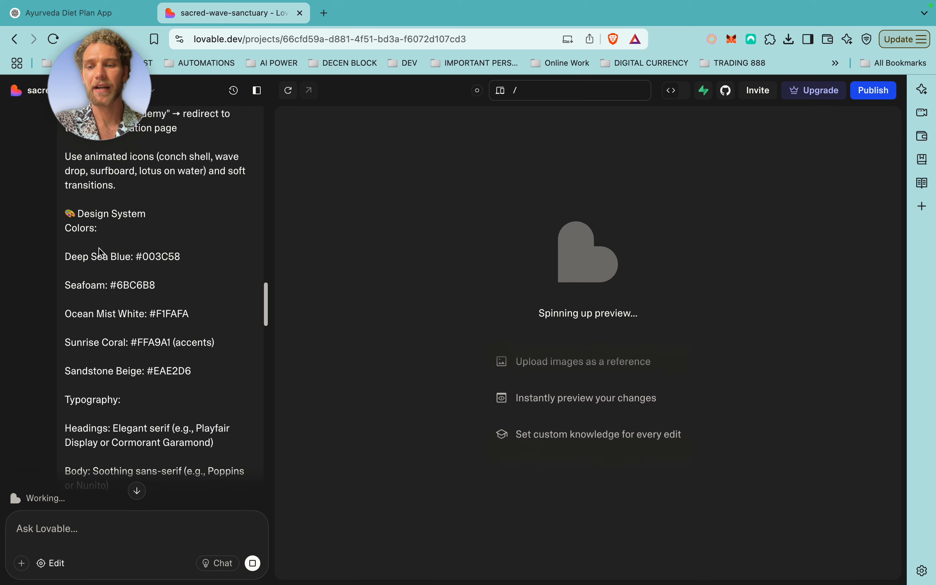
{"action": "scroll", "coordinate": [169, 269], "scroll_direction": "up", "scroll_amount": 4}
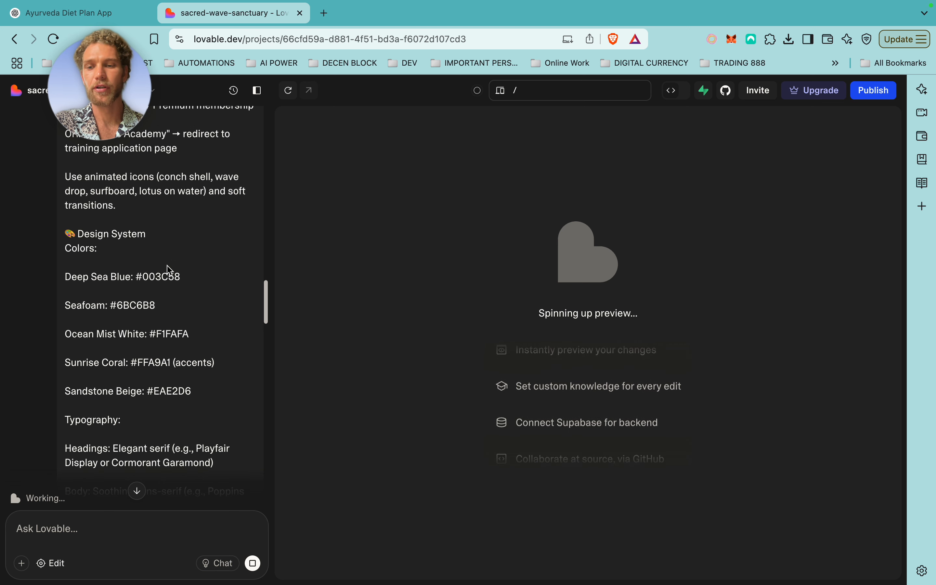
{"action": "scroll", "coordinate": [169, 271], "scroll_direction": "down", "scroll_amount": 5}
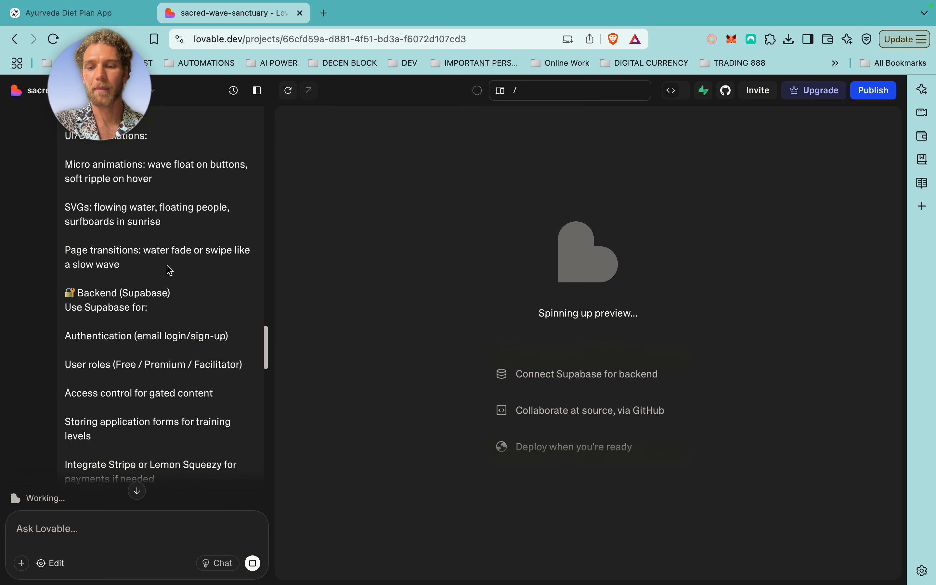
{"action": "left_click_drag", "start_coordinate": [65, 222], "coordinate": [169, 240]}
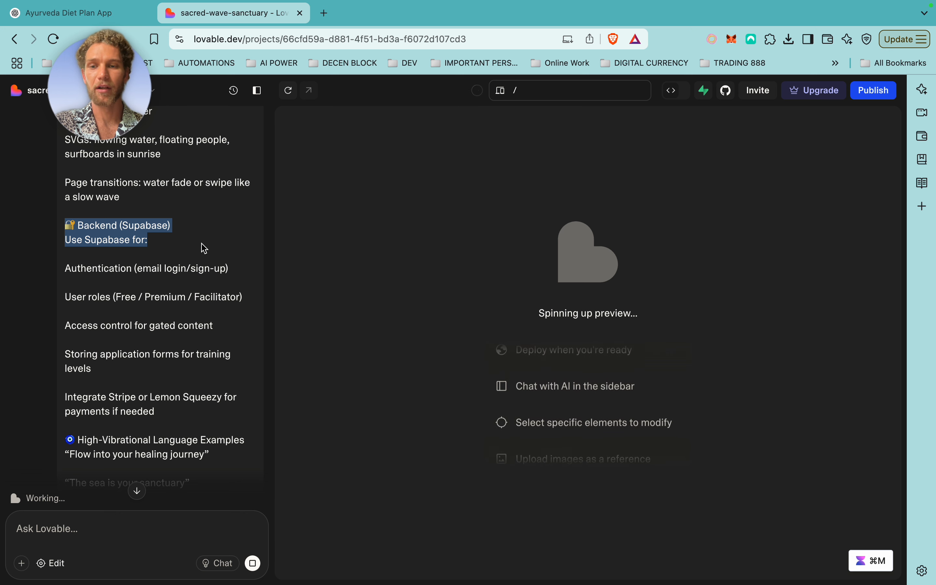
{"action": "scroll", "coordinate": [205, 248], "scroll_direction": "down", "scroll_amount": 1}
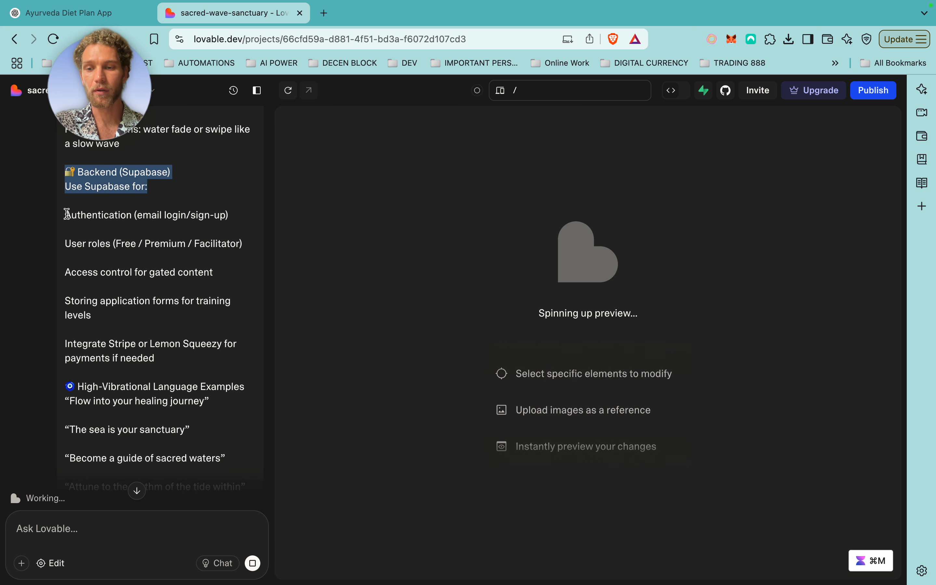
{"action": "left_click_drag", "start_coordinate": [65, 215], "coordinate": [133, 214]}
{"action": "left_click_drag", "start_coordinate": [65, 243], "coordinate": [110, 245]}
{"action": "scroll", "coordinate": [139, 277], "scroll_direction": "down", "scroll_amount": 1}
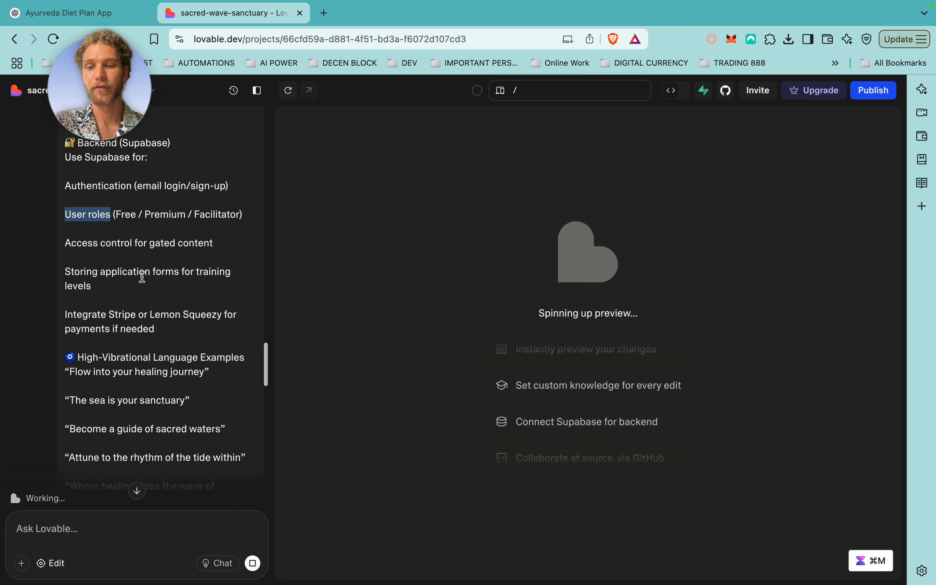
{"action": "scroll", "coordinate": [154, 285], "scroll_direction": "down", "scroll_amount": 1}
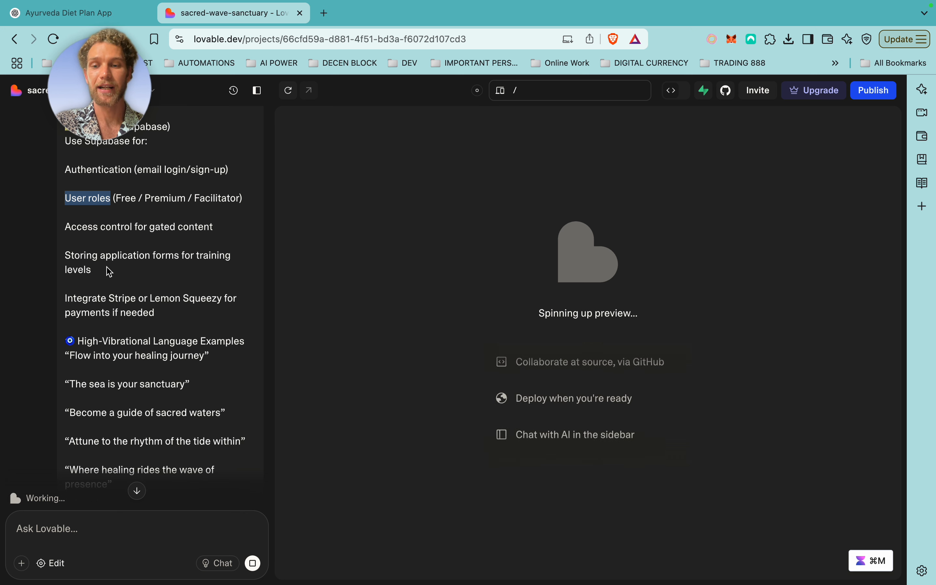
{"action": "scroll", "coordinate": [114, 267], "scroll_direction": "down", "scroll_amount": 2}
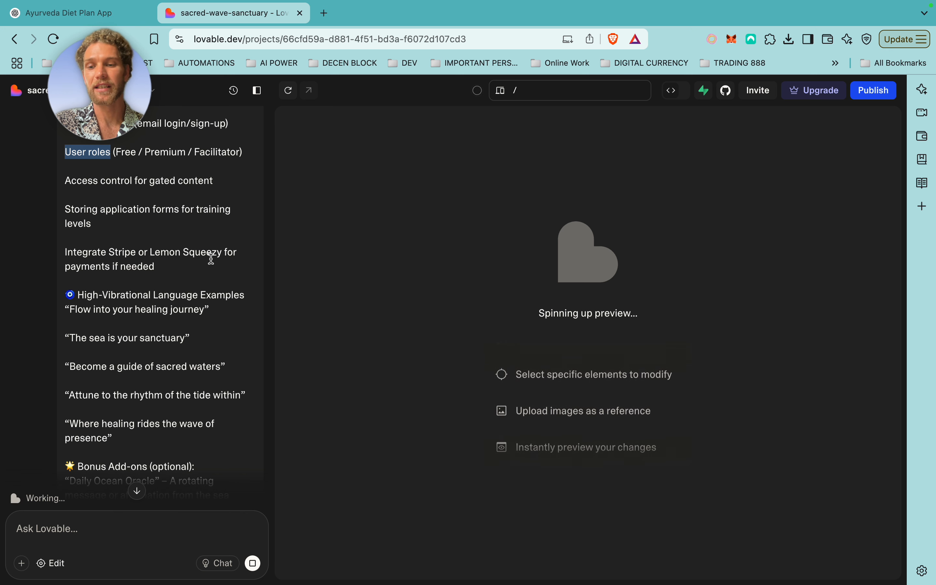
{"action": "scroll", "coordinate": [170, 276], "scroll_direction": "down", "scroll_amount": 2}
{"action": "scroll", "coordinate": [170, 276], "scroll_direction": "down", "scroll_amount": 1}
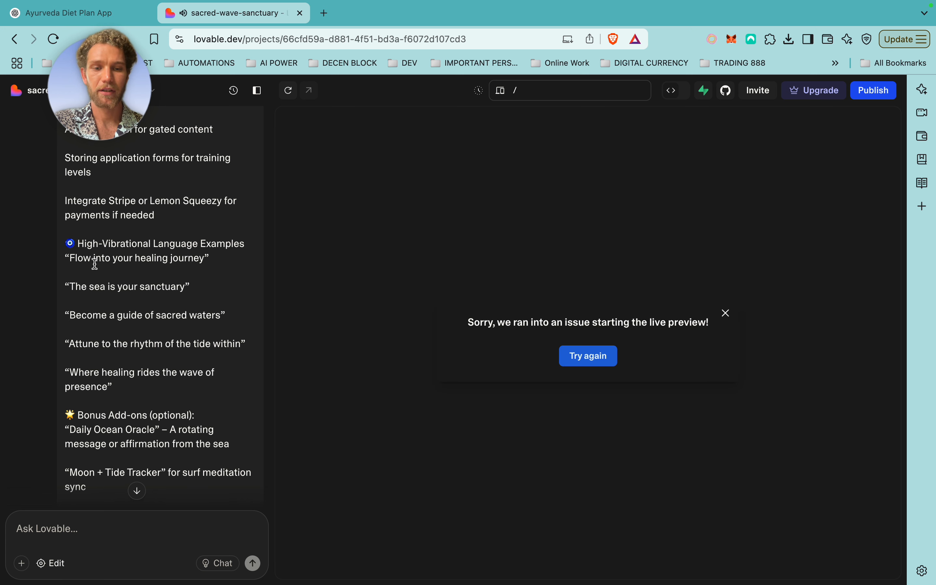
{"action": "scroll", "coordinate": [121, 286], "scroll_direction": "down", "scroll_amount": 10}
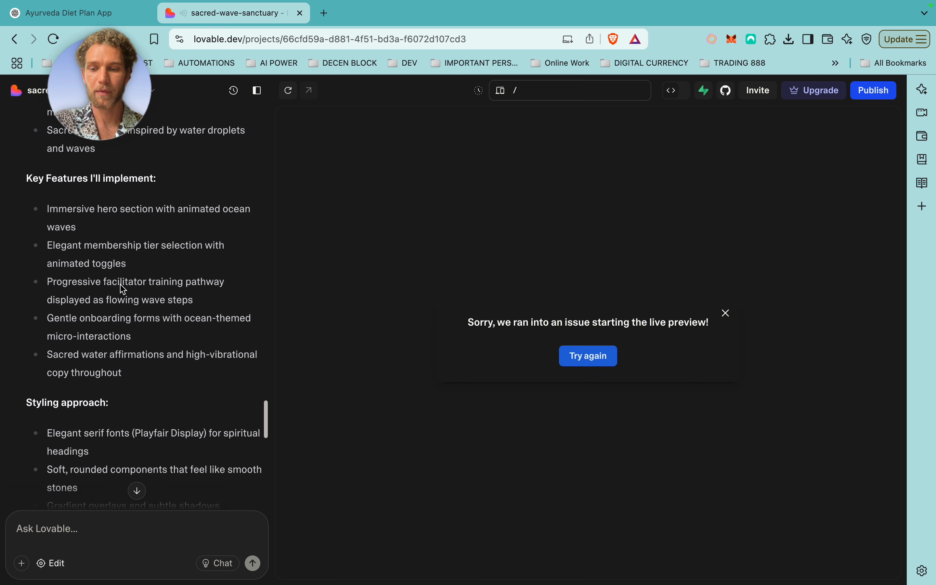
{"action": "scroll", "coordinate": [122, 288], "scroll_direction": "up", "scroll_amount": 5}
{"action": "scroll", "coordinate": [122, 288], "scroll_direction": "down", "scroll_amount": 2}
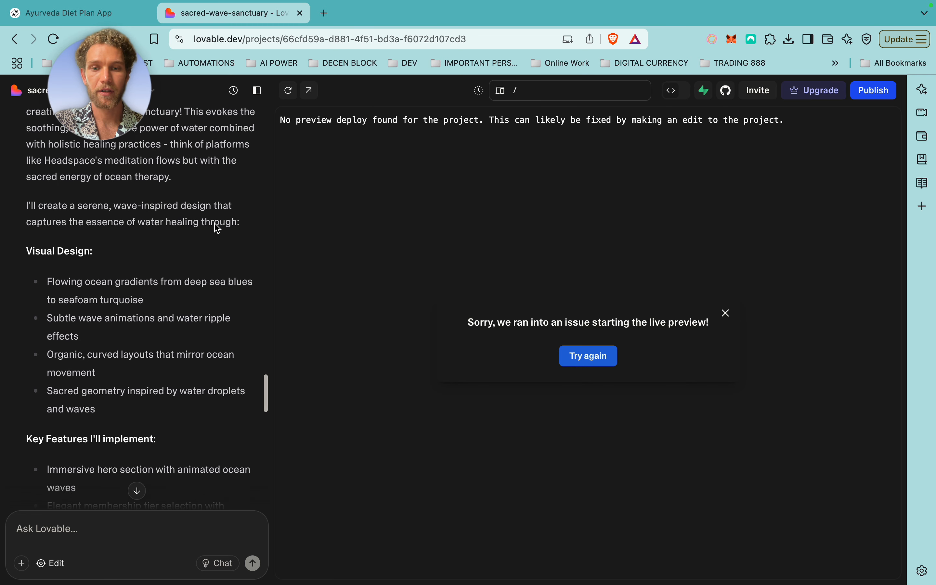
{"action": "scroll", "coordinate": [234, 348], "scroll_direction": "down", "scroll_amount": 12}
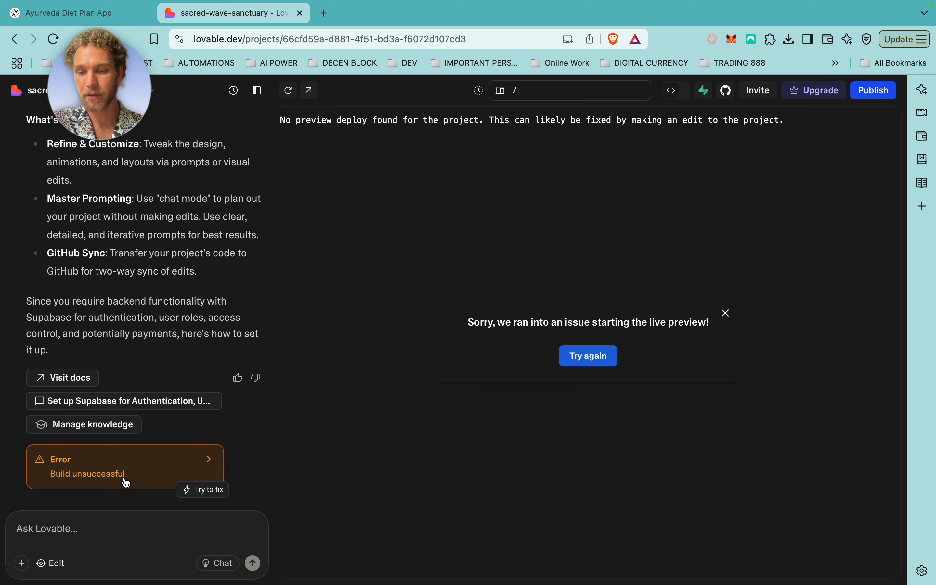
Have Lovable rewrite MembershipSection.tsx to fix its type errors so the hero page renders.
{"action": "left_click", "coordinate": [200, 491]}
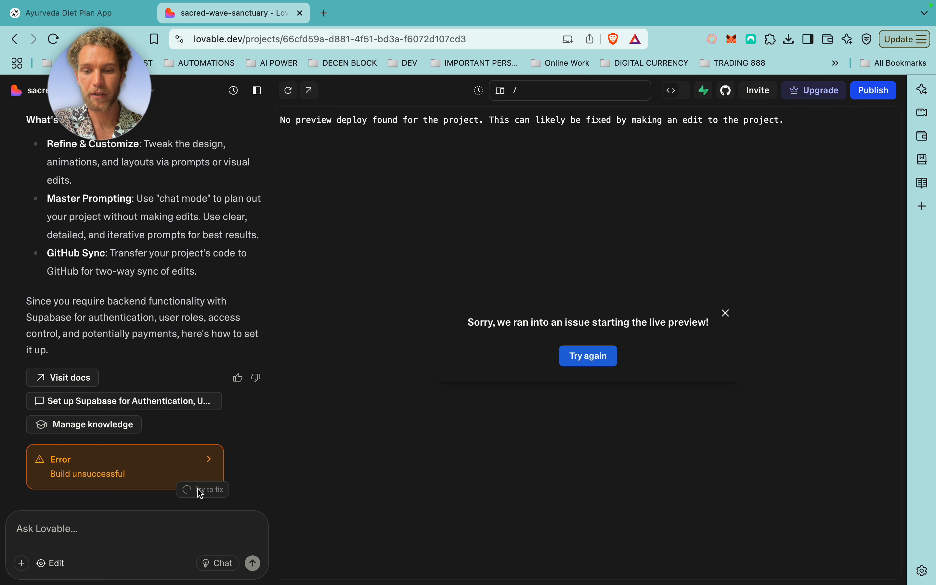
{"action": "scroll", "coordinate": [192, 371], "scroll_direction": "up", "scroll_amount": 3}
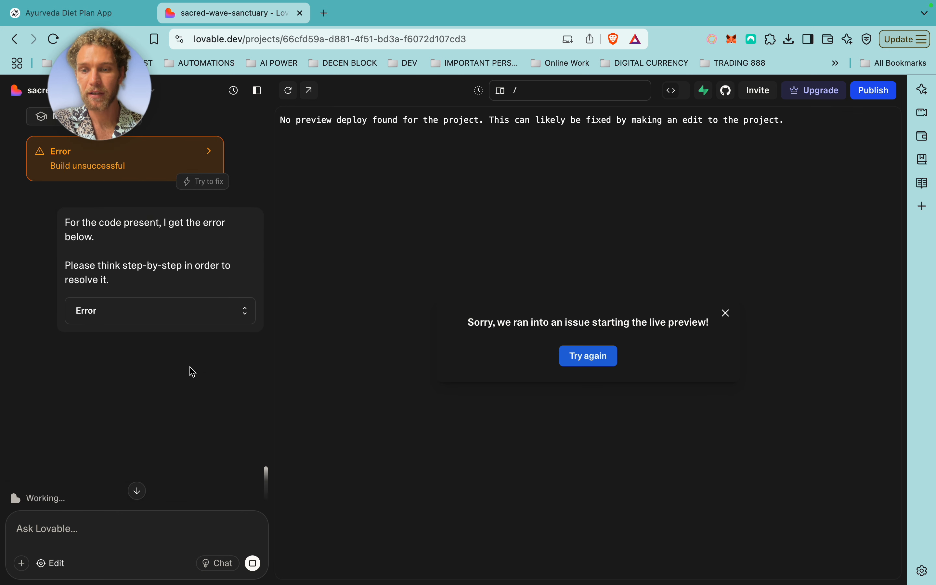
{"action": "scroll", "coordinate": [207, 349], "scroll_direction": "up", "scroll_amount": 1}
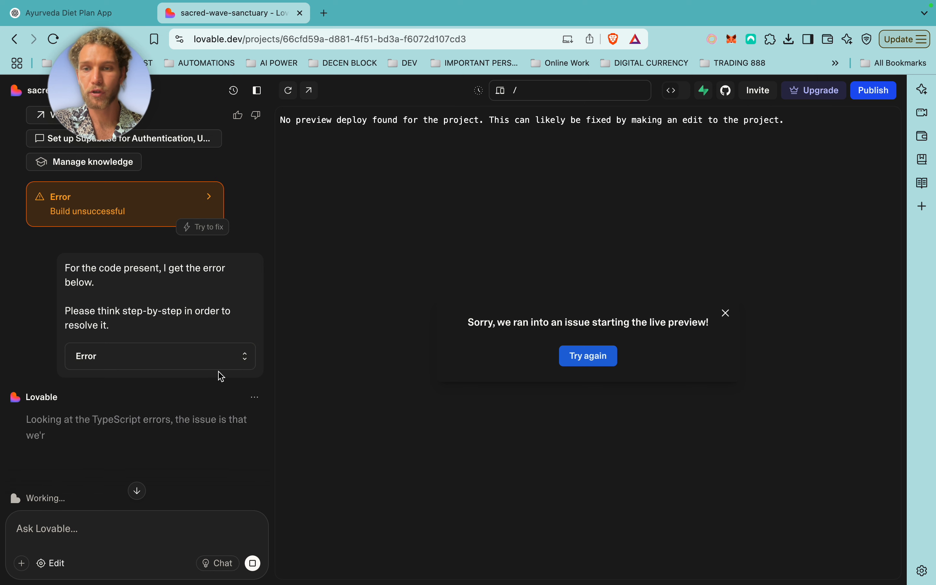
{"action": "scroll", "coordinate": [204, 390], "scroll_direction": "down", "scroll_amount": 3}
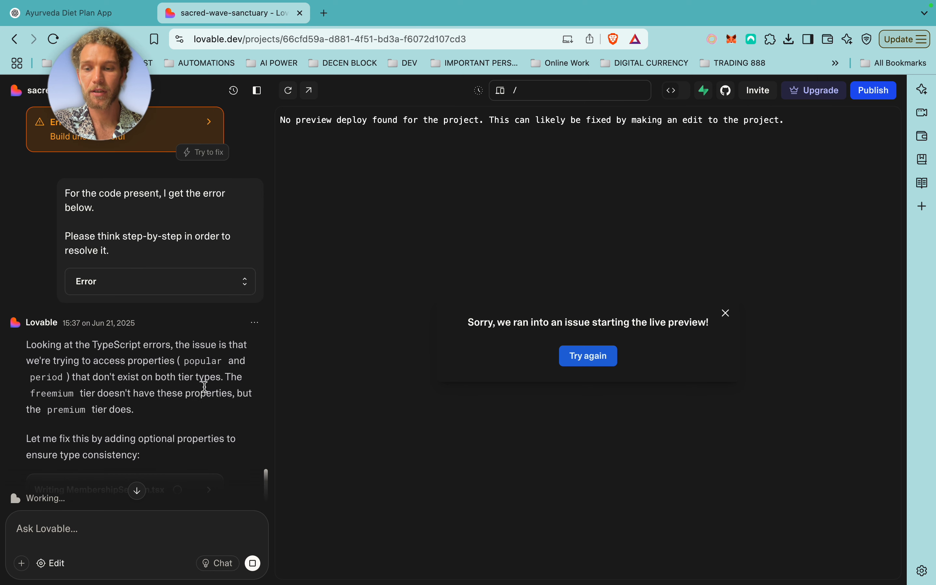
{"action": "scroll", "coordinate": [207, 387], "scroll_direction": "up", "scroll_amount": 2}
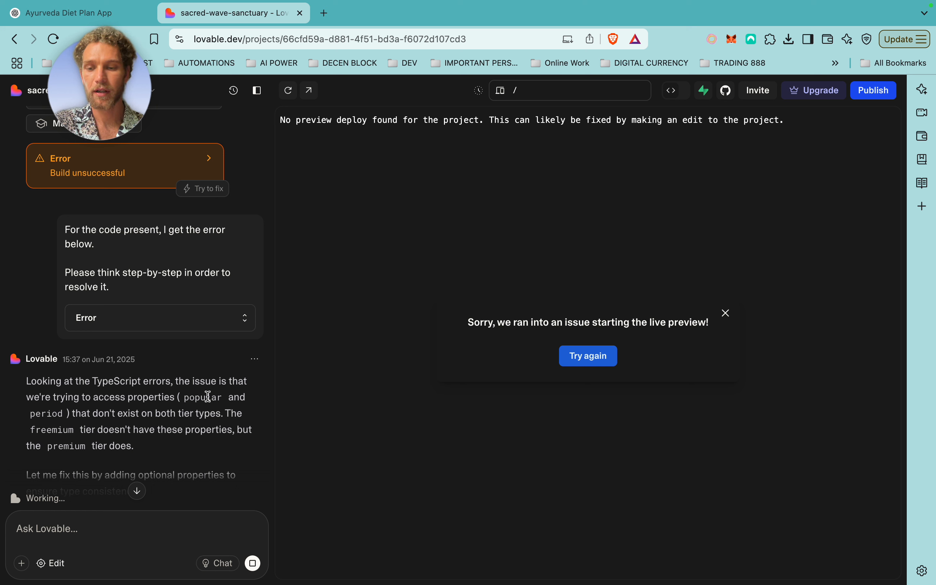
{"action": "scroll", "coordinate": [209, 404], "scroll_direction": "down", "scroll_amount": 3}
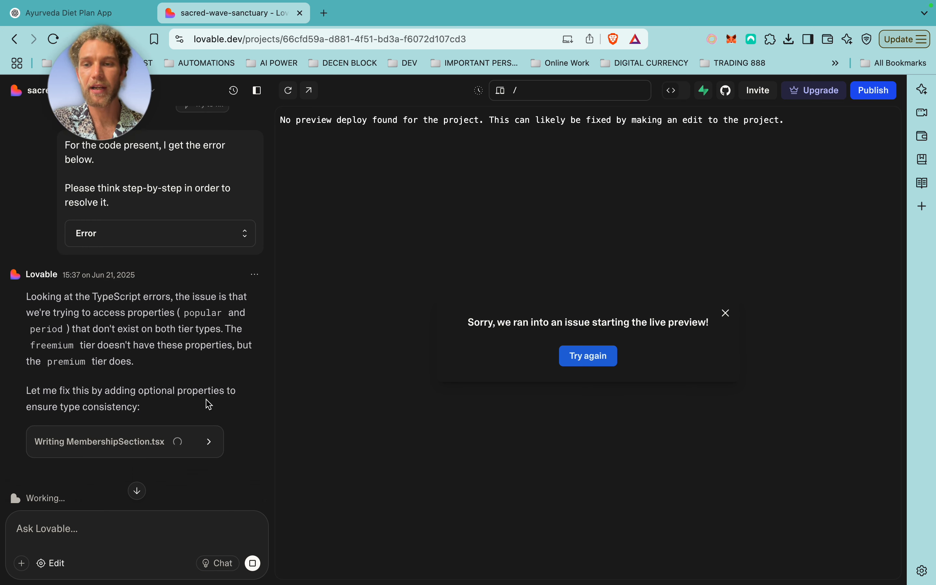
{"action": "scroll", "coordinate": [205, 356], "scroll_direction": "up", "scroll_amount": 2}
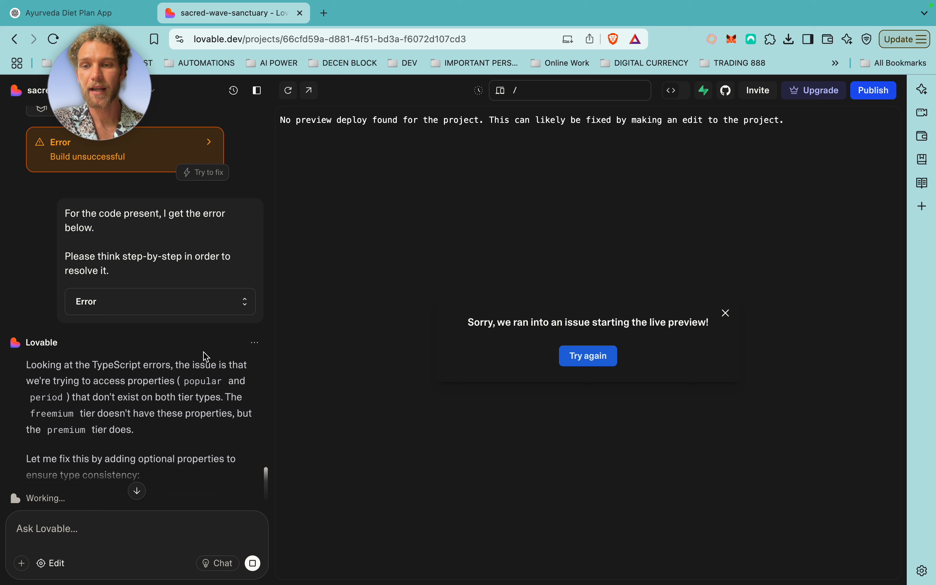
{"action": "scroll", "coordinate": [206, 356], "scroll_direction": "down", "scroll_amount": 3}
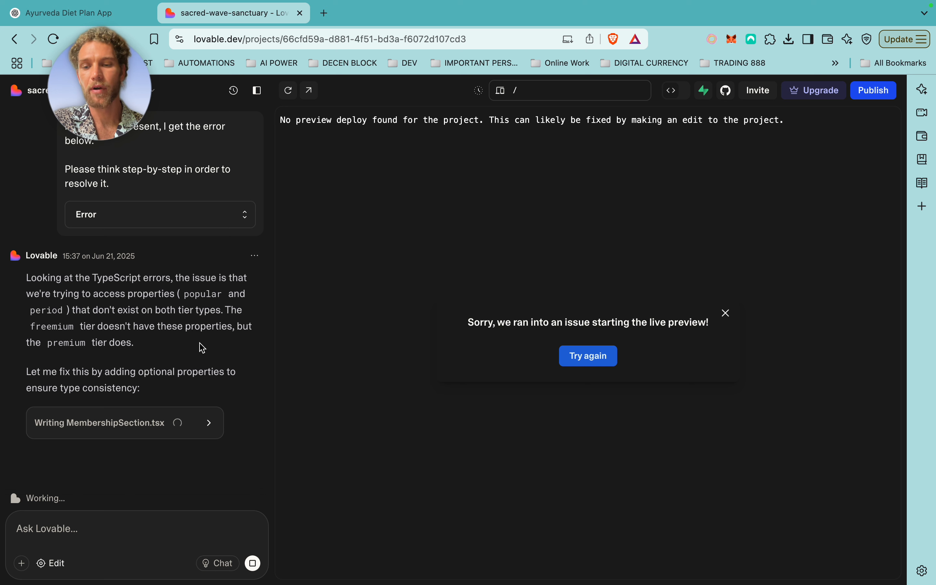
{"action": "scroll", "coordinate": [200, 343], "scroll_direction": "up", "scroll_amount": 1}
{"action": "scroll", "coordinate": [200, 343], "scroll_direction": "down", "scroll_amount": 1}
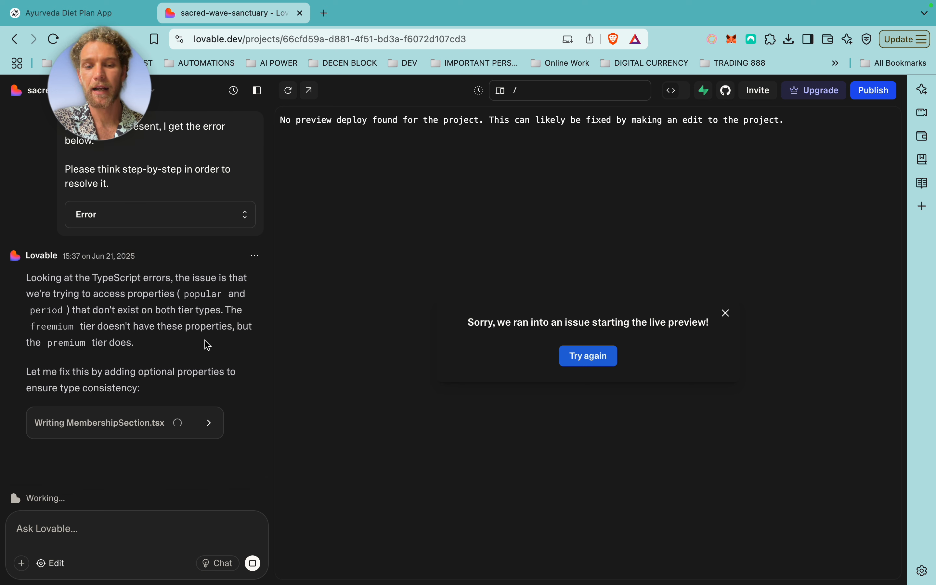
{"action": "scroll", "coordinate": [200, 342], "scroll_direction": "up", "scroll_amount": 1}
{"action": "scroll", "coordinate": [200, 342], "scroll_direction": "down", "scroll_amount": 1}
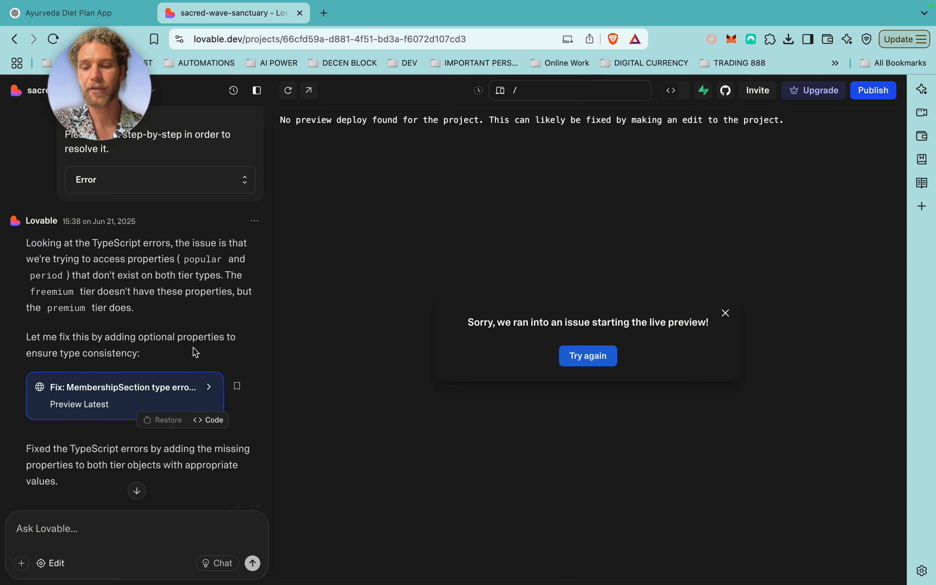
{"action": "scroll", "coordinate": [196, 353], "scroll_direction": "up", "scroll_amount": 3}
{"action": "scroll", "coordinate": [192, 353], "scroll_direction": "up", "scroll_amount": 3}
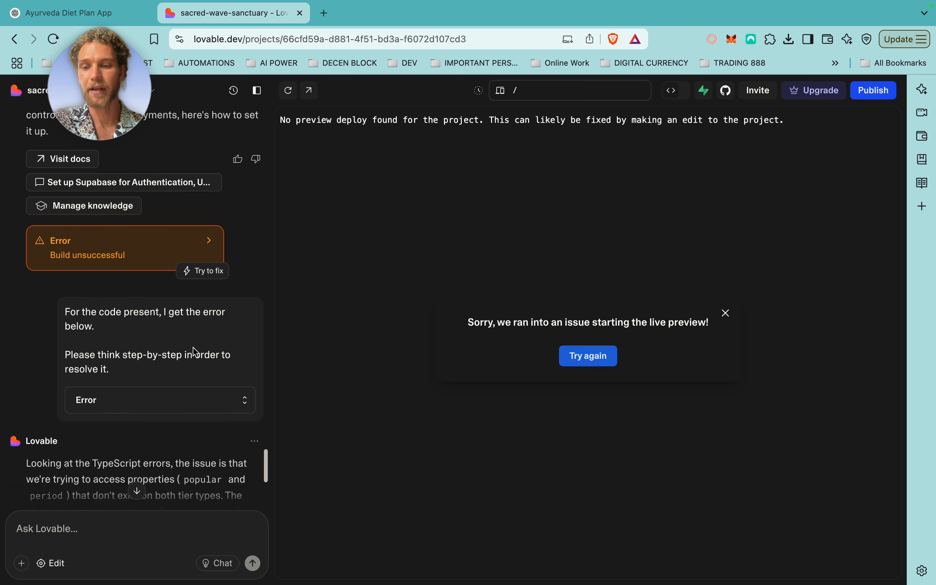
{"action": "scroll", "coordinate": [193, 350], "scroll_direction": "down", "scroll_amount": 10}
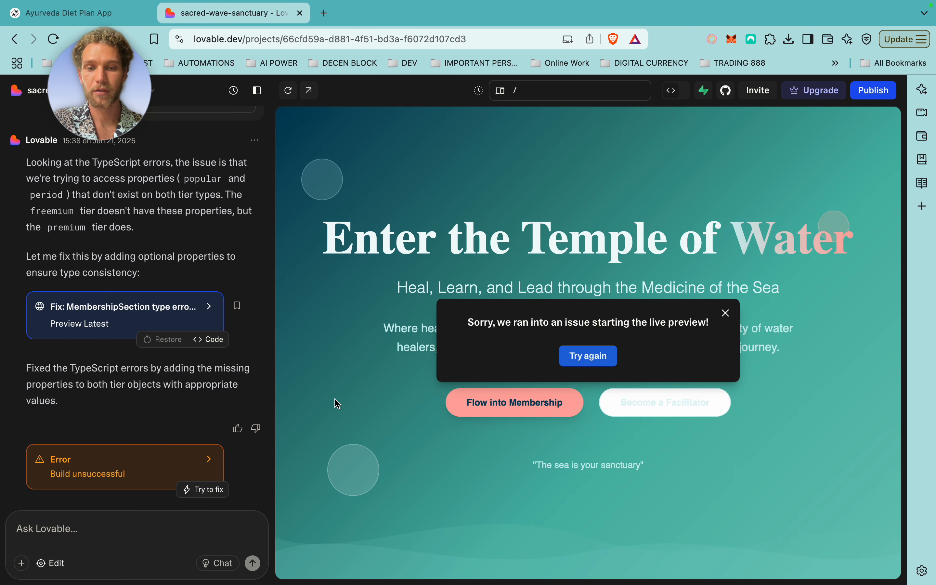
Dismiss the preview error, hide the chat, and try the hero's Become a Facilitator button.
{"action": "left_click", "coordinate": [727, 315]}
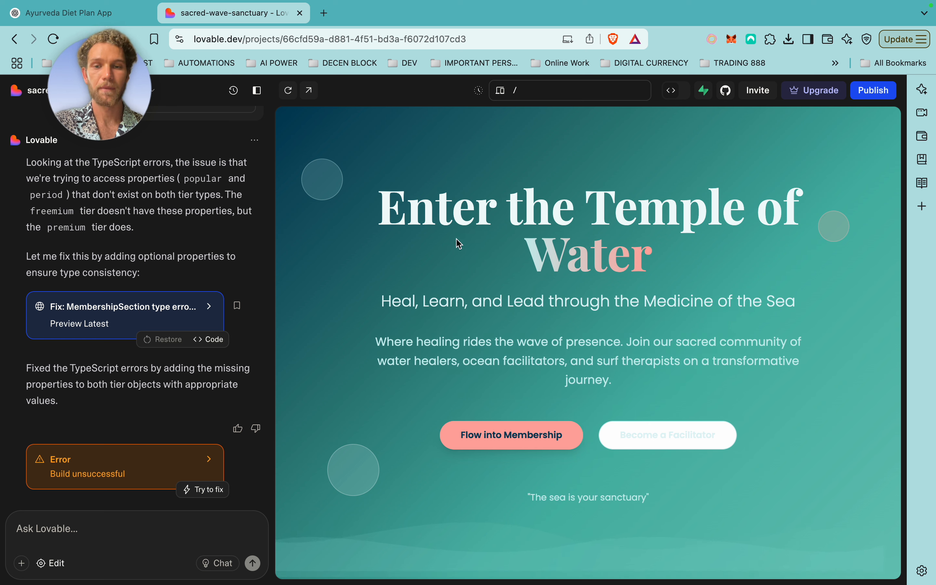
{"action": "left_click", "coordinate": [257, 91]}
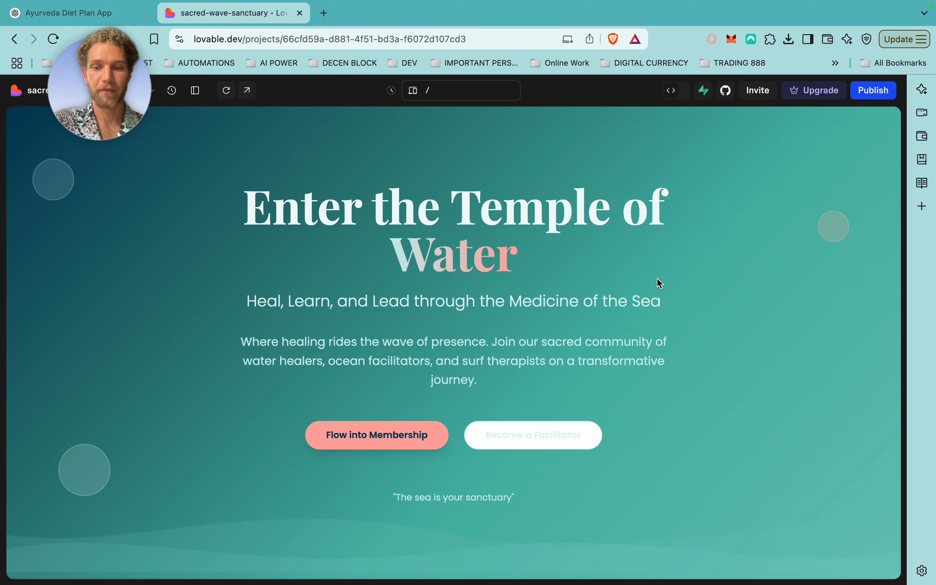
{"action": "scroll", "coordinate": [657, 278], "scroll_direction": "down", "scroll_amount": 1}
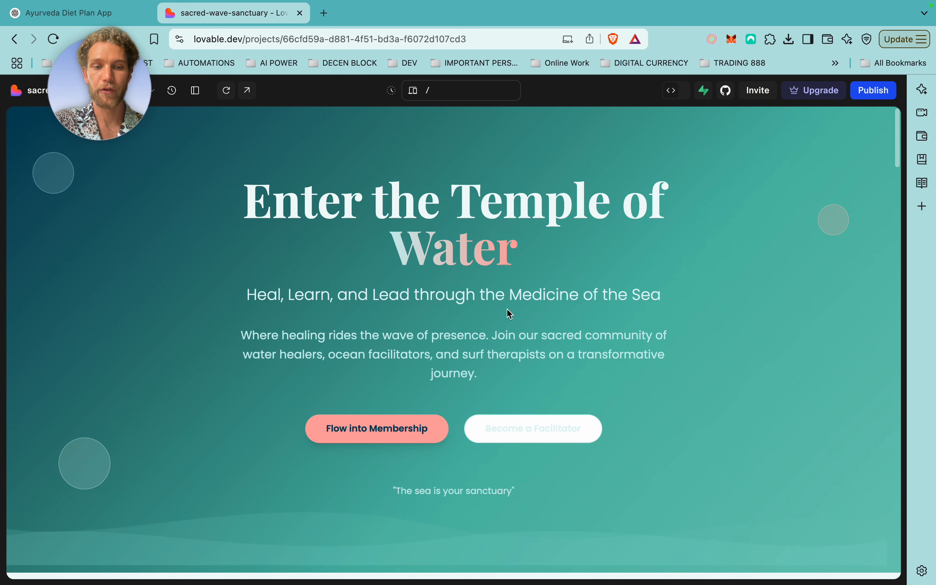
{"action": "scroll", "coordinate": [685, 348], "scroll_direction": "down", "scroll_amount": 3}
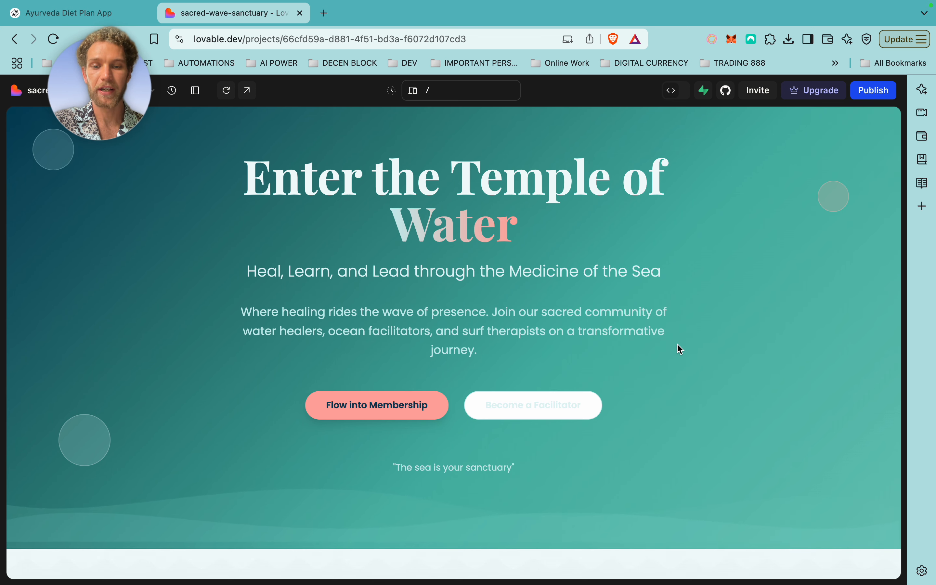
{"action": "scroll", "coordinate": [678, 343], "scroll_direction": "down", "scroll_amount": 1}
{"action": "scroll", "coordinate": [678, 343], "scroll_direction": "up", "scroll_amount": 1}
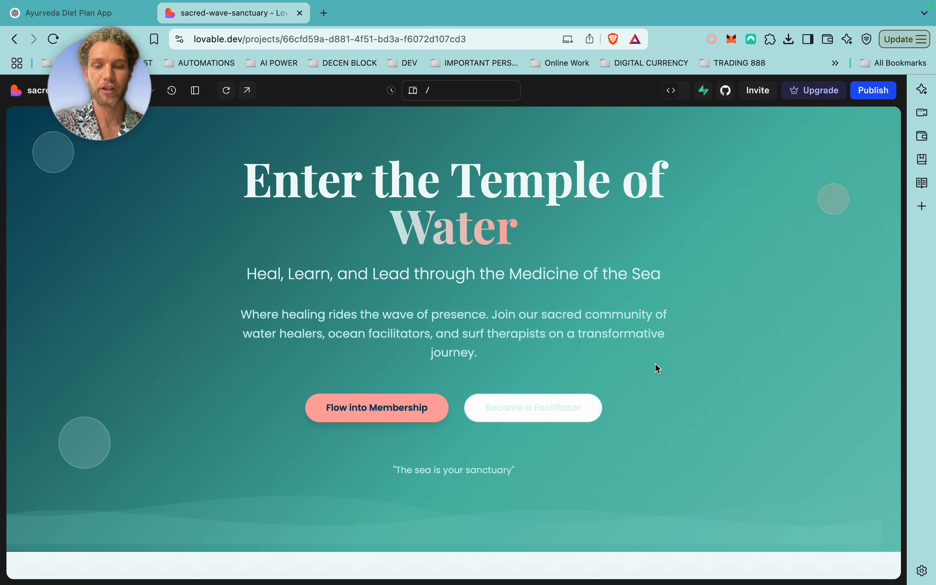
{"action": "scroll", "coordinate": [655, 364], "scroll_direction": "up", "scroll_amount": 1}
{"action": "scroll", "coordinate": [655, 363], "scroll_direction": "down", "scroll_amount": 5}
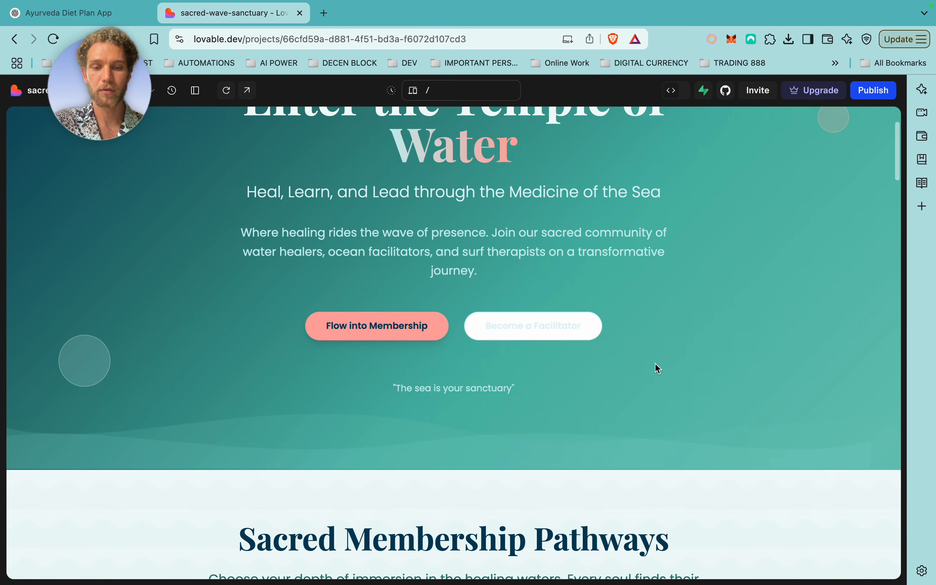
{"action": "scroll", "coordinate": [657, 368], "scroll_direction": "down", "scroll_amount": 1}
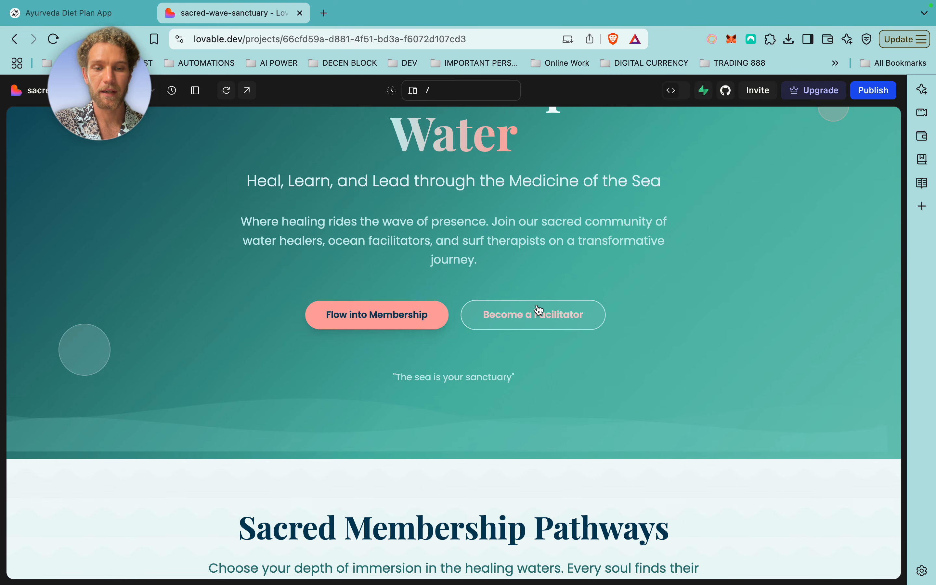
{"action": "left_click", "coordinate": [531, 316]}
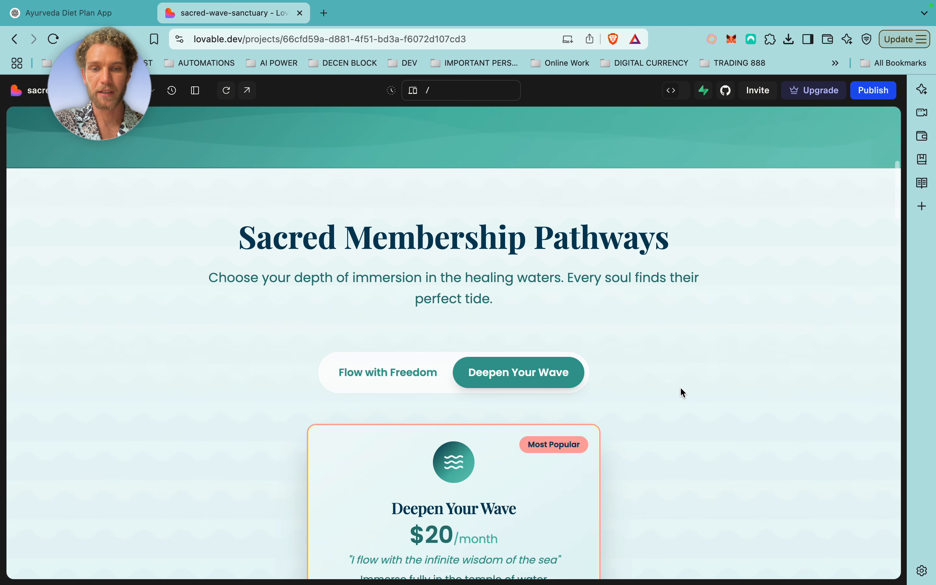
Switch the pricing card to the free Flow with Freedom plan and review it.
{"action": "scroll", "coordinate": [681, 388], "scroll_direction": "down", "scroll_amount": 4}
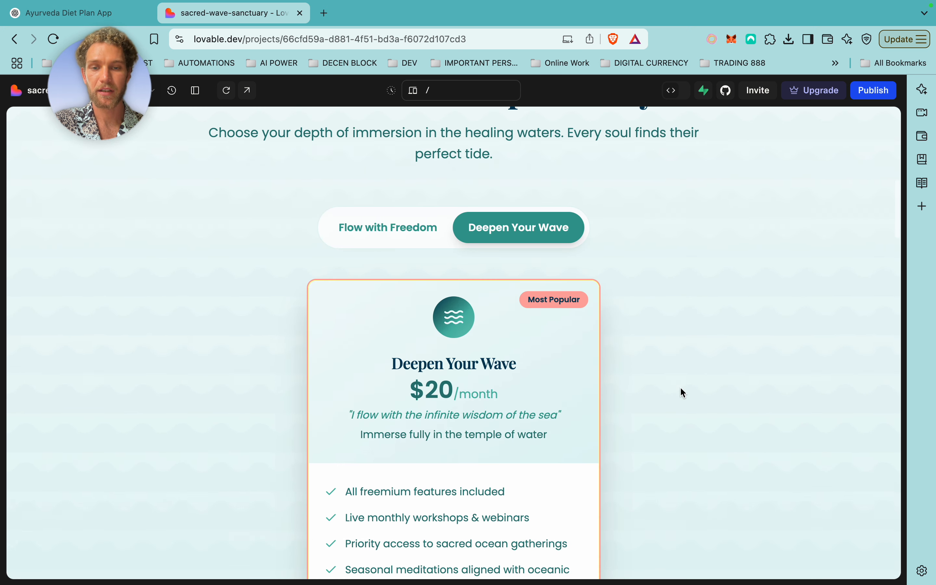
{"action": "left_click", "coordinate": [393, 228]}
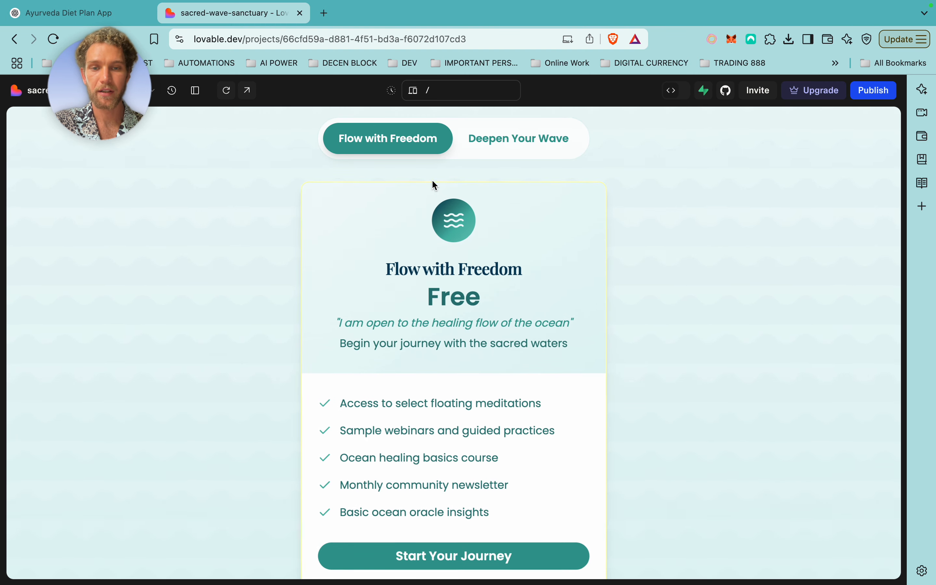
{"action": "scroll", "coordinate": [657, 307], "scroll_direction": "down", "scroll_amount": 1}
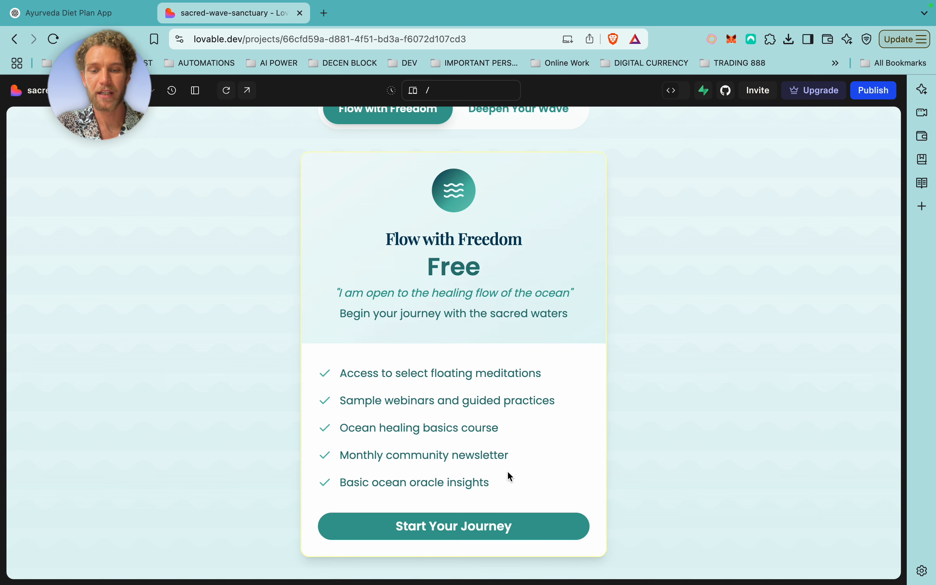
{"action": "scroll", "coordinate": [516, 457], "scroll_direction": "up", "scroll_amount": 3}
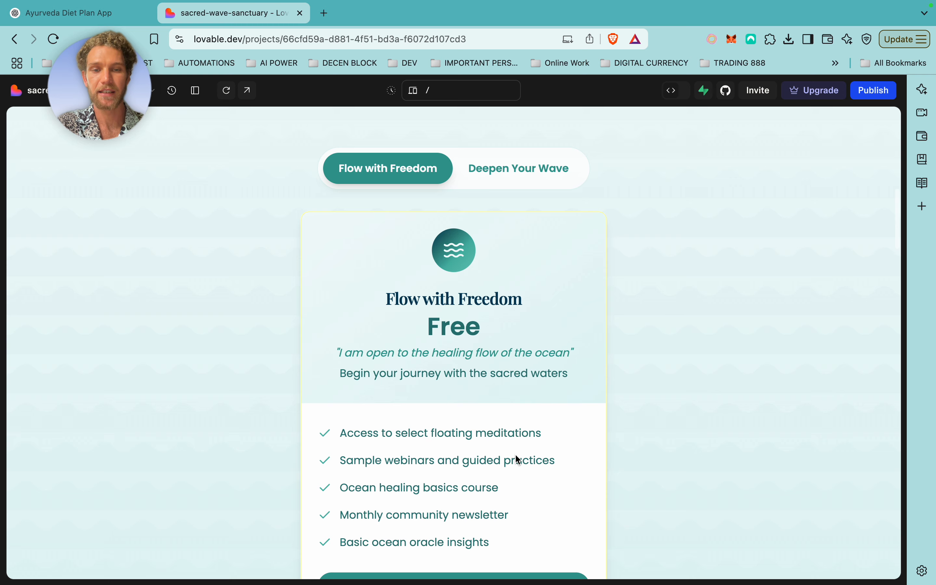
Return to the $20/month Deepen Your Wave plan and scroll through its seven benefits.
{"action": "left_click", "coordinate": [523, 169]}
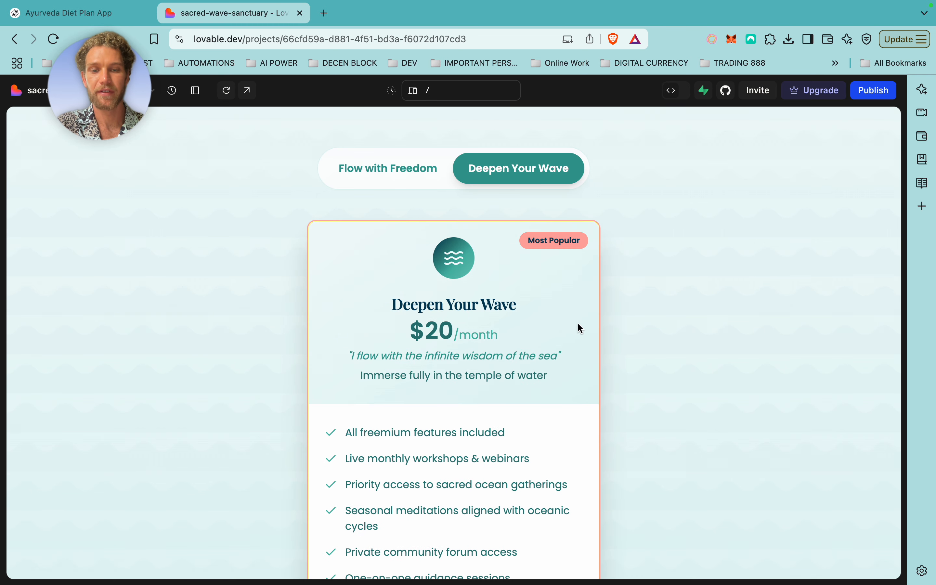
{"action": "scroll", "coordinate": [553, 324], "scroll_direction": "down", "scroll_amount": 2}
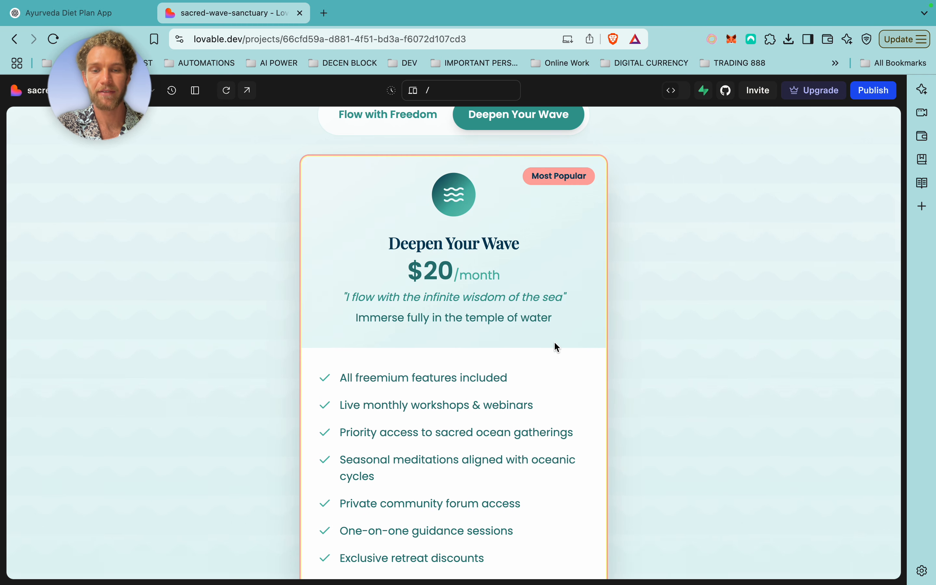
{"action": "scroll", "coordinate": [554, 343], "scroll_direction": "down", "scroll_amount": 1}
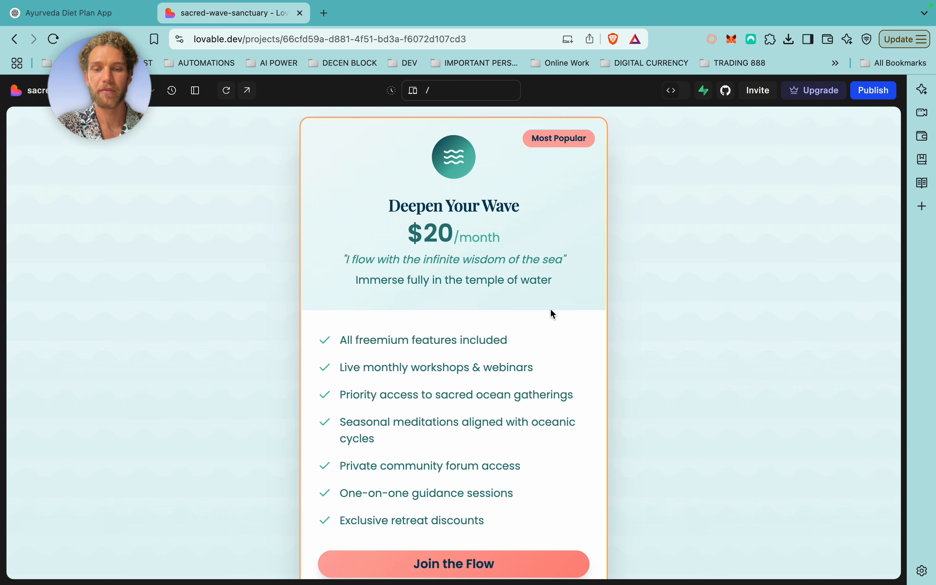
{"action": "scroll", "coordinate": [551, 309], "scroll_direction": "down", "scroll_amount": 2}
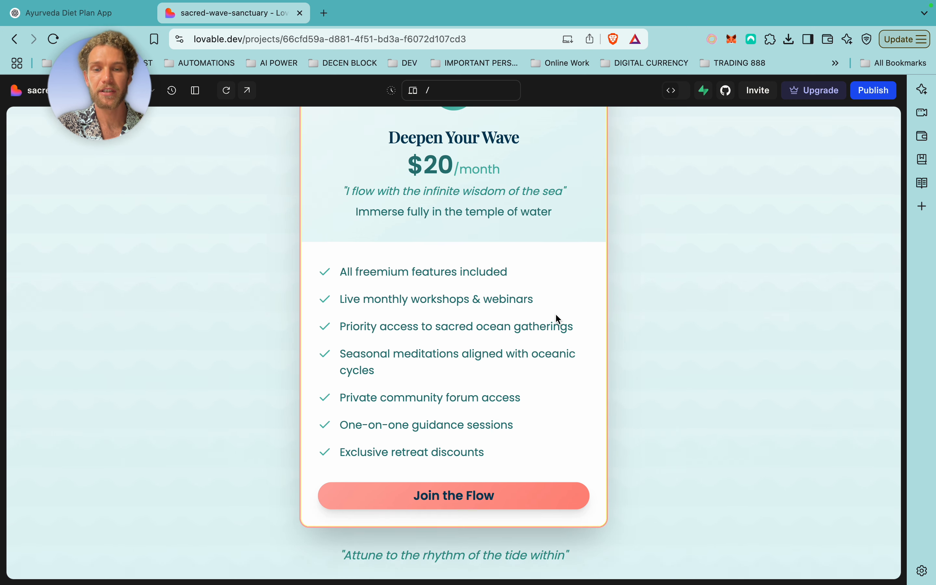
{"action": "scroll", "coordinate": [555, 315], "scroll_direction": "down", "scroll_amount": 1}
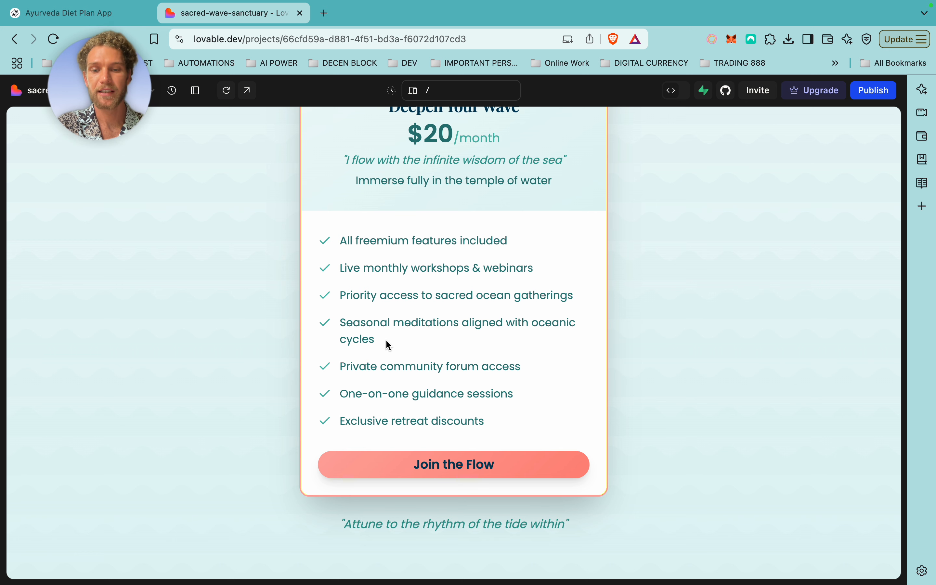
{"action": "scroll", "coordinate": [387, 340], "scroll_direction": "down", "scroll_amount": 1}
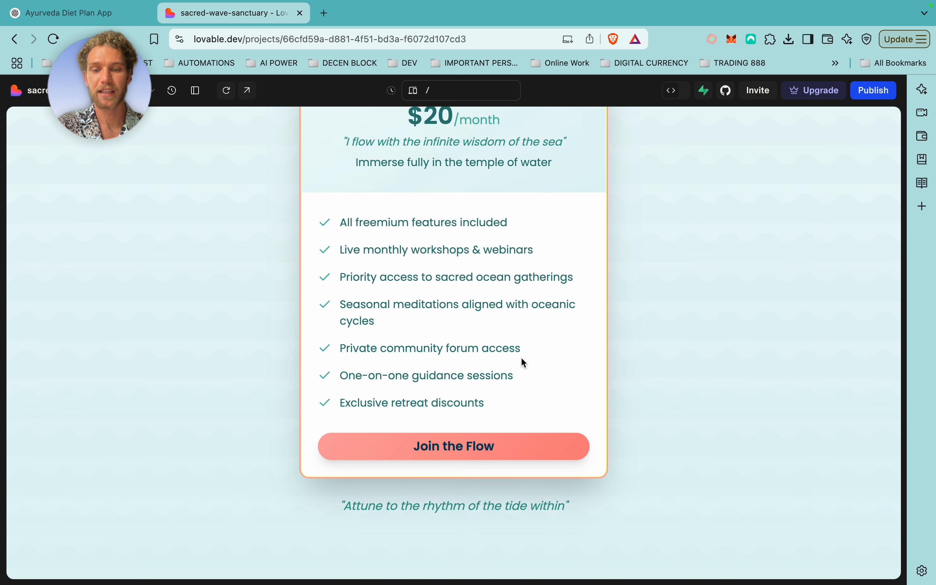
{"action": "scroll", "coordinate": [522, 359], "scroll_direction": "down", "scroll_amount": 1}
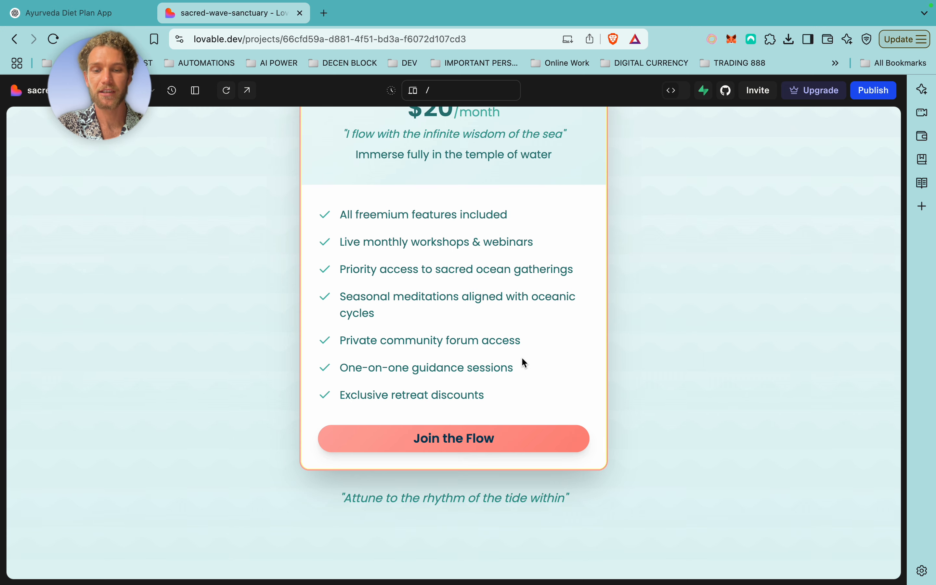
{"action": "scroll", "coordinate": [521, 362], "scroll_direction": "down", "scroll_amount": 1}
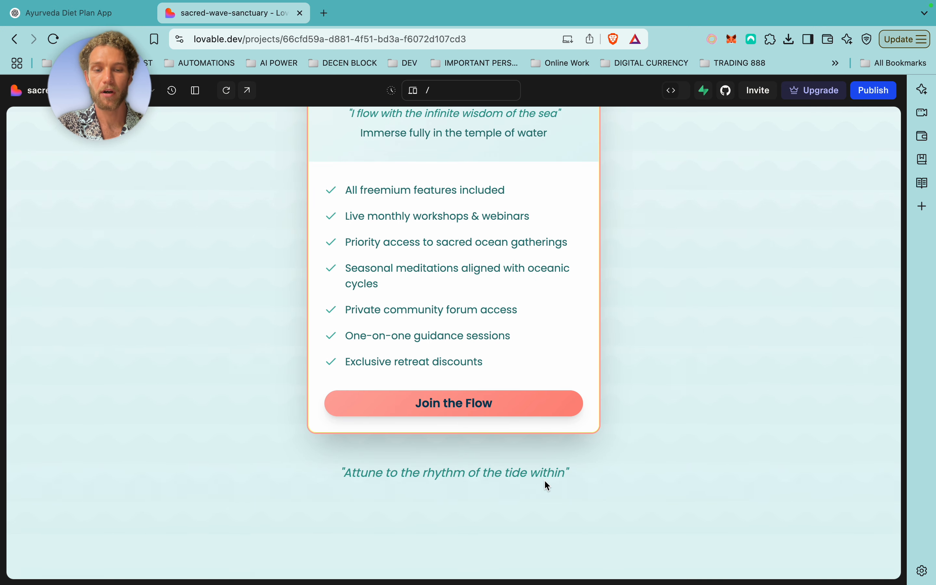
Scroll past the four training levels, Ocean Therapy Facilitator Training to Trainer of Facilitators.
{"action": "scroll", "coordinate": [607, 472], "scroll_direction": "down", "scroll_amount": 10}
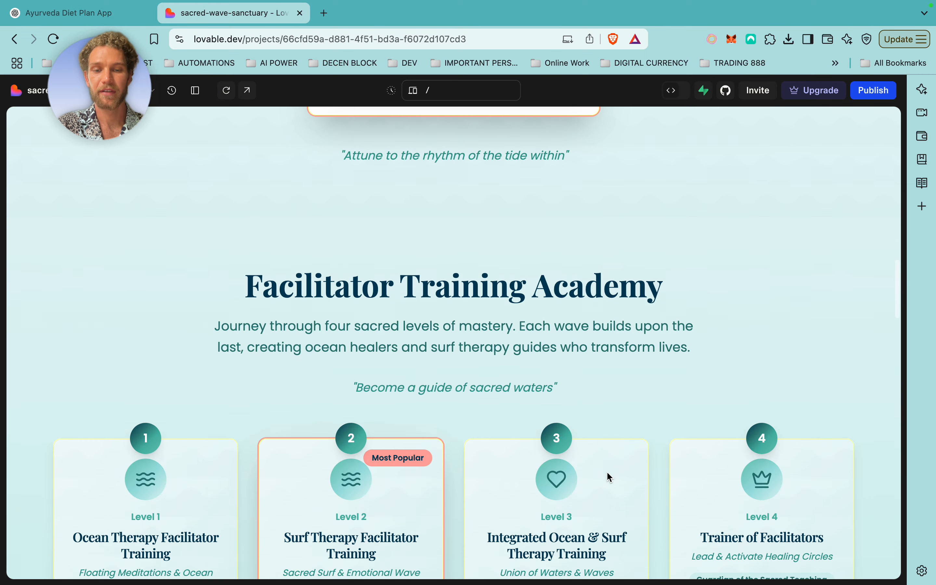
{"action": "scroll", "coordinate": [520, 318], "scroll_direction": "down", "scroll_amount": 3}
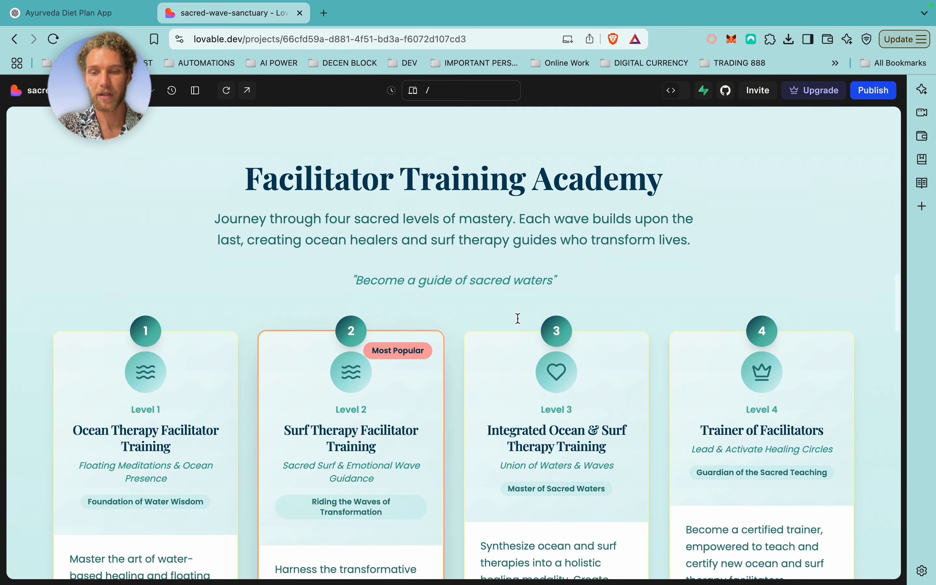
{"action": "scroll", "coordinate": [190, 333], "scroll_direction": "down", "scroll_amount": 1}
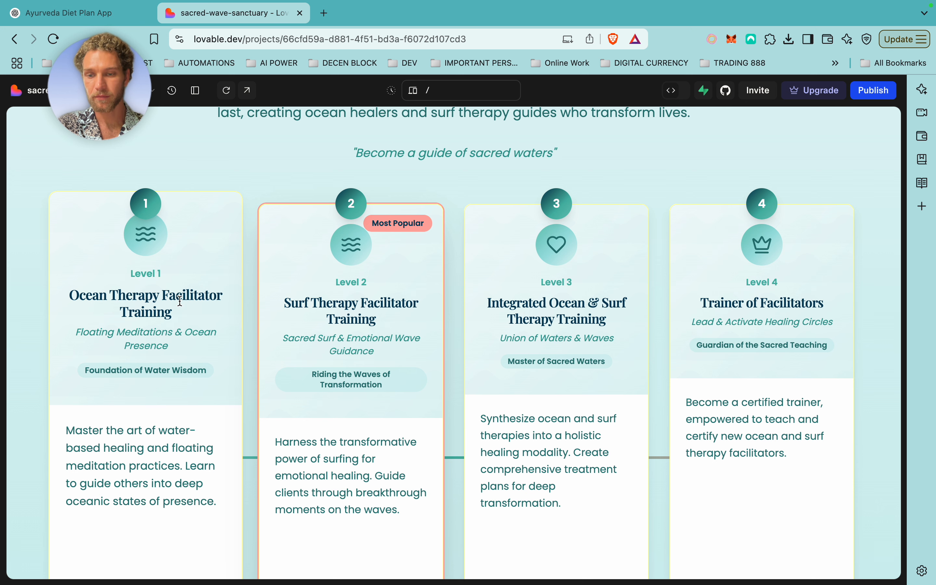
{"action": "scroll", "coordinate": [179, 300], "scroll_direction": "down", "scroll_amount": 2}
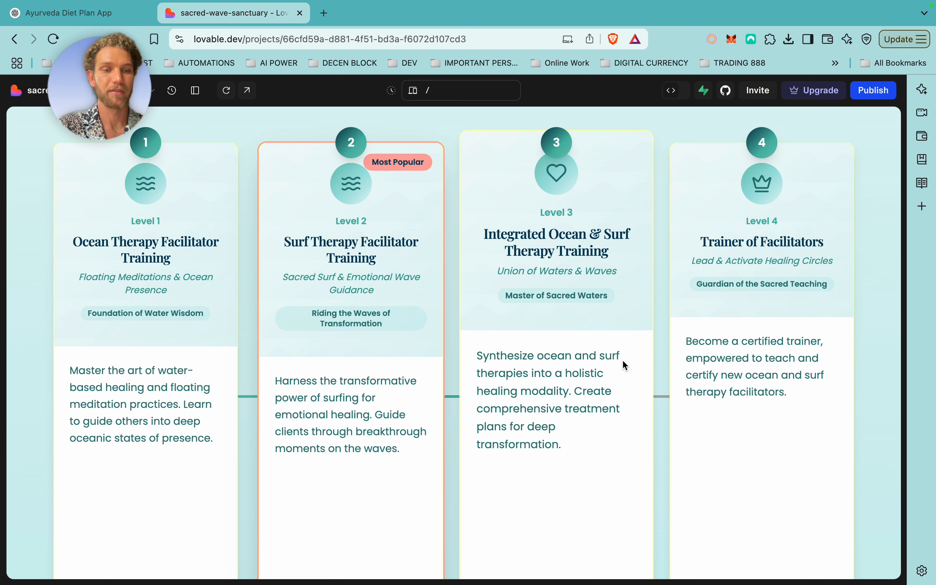
{"action": "scroll", "coordinate": [764, 333], "scroll_direction": "down", "scroll_amount": 1}
{"action": "scroll", "coordinate": [765, 333], "scroll_direction": "down", "scroll_amount": 1}
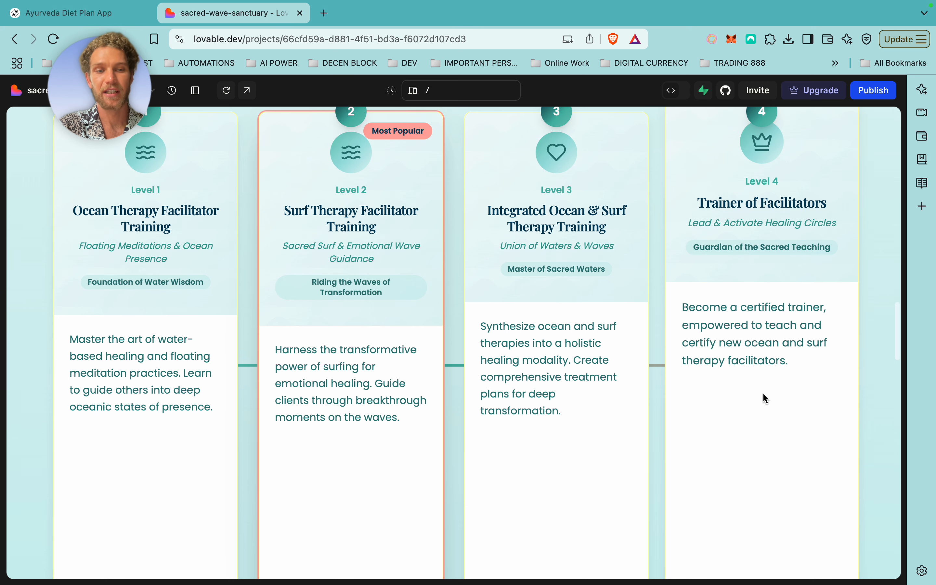
{"action": "scroll", "coordinate": [763, 392], "scroll_direction": "down", "scroll_amount": 10}
Scroll to the registration form and select the Facilitator Training Academy path.
{"action": "scroll", "coordinate": [630, 428], "scroll_direction": "down", "scroll_amount": 4}
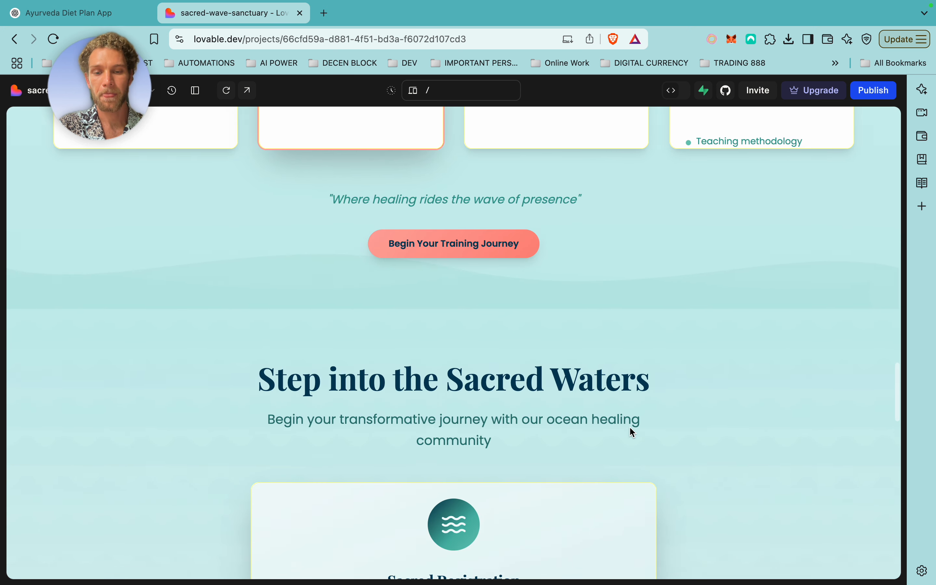
{"action": "scroll", "coordinate": [710, 443], "scroll_direction": "down", "scroll_amount": 8}
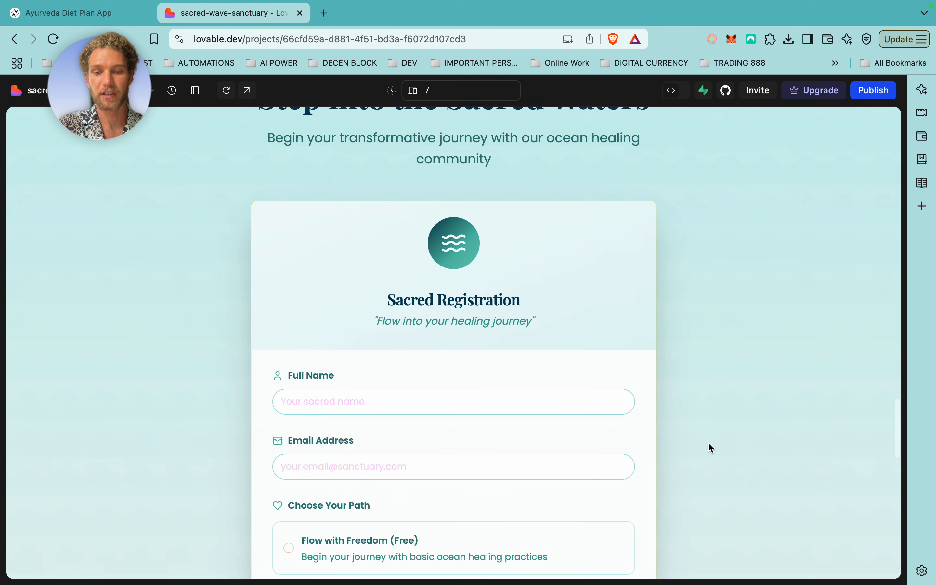
{"action": "scroll", "coordinate": [709, 443], "scroll_direction": "down", "scroll_amount": 2}
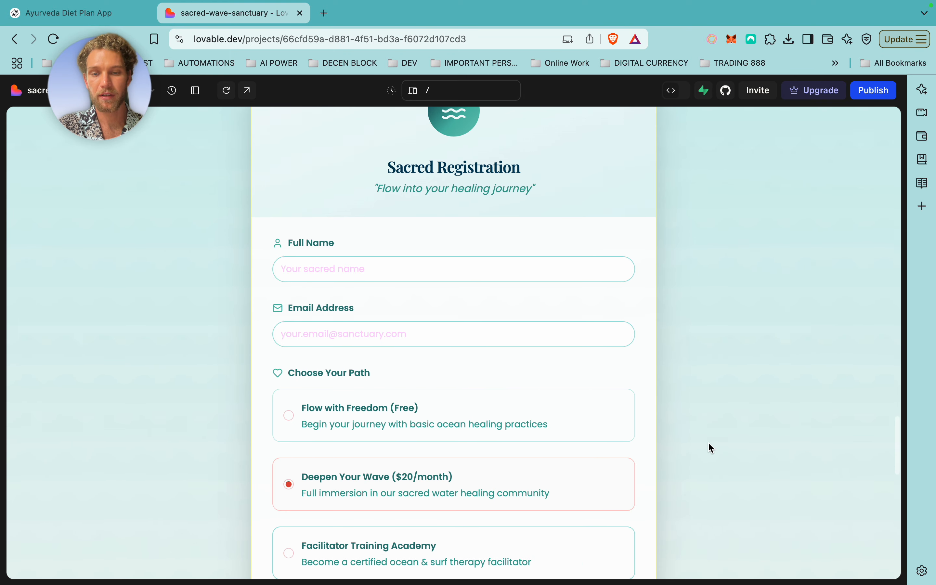
{"action": "scroll", "coordinate": [708, 442], "scroll_direction": "down", "scroll_amount": 3}
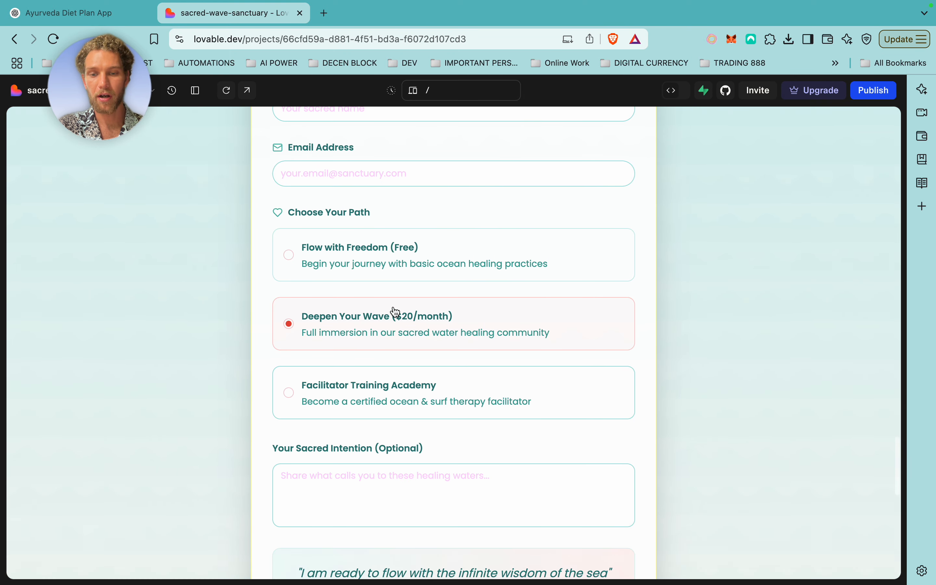
{"action": "left_click", "coordinate": [290, 392]}
Review the rest of the registration form with the new path selected.
{"action": "scroll", "coordinate": [368, 393], "scroll_direction": "down", "scroll_amount": 4}
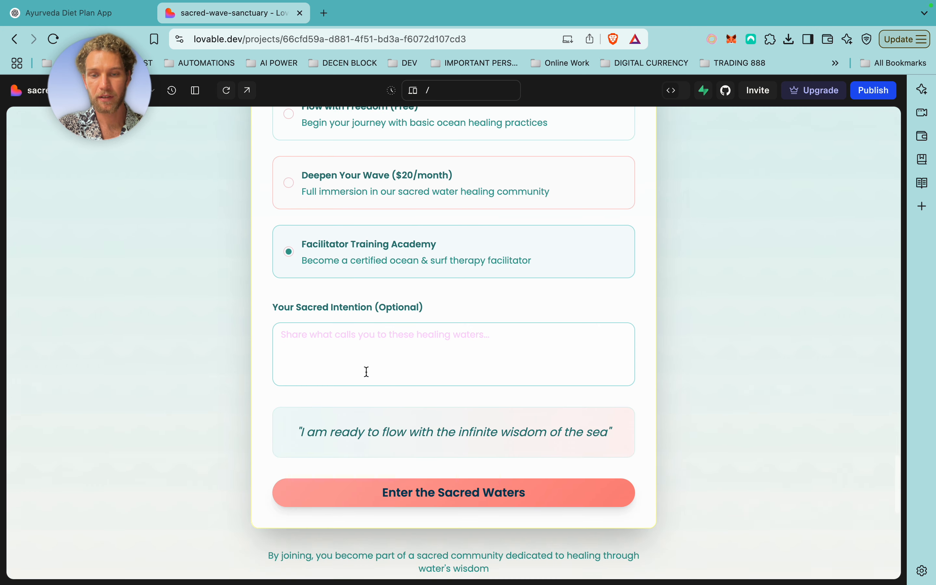
{"action": "scroll", "coordinate": [394, 319], "scroll_direction": "down", "scroll_amount": 12}
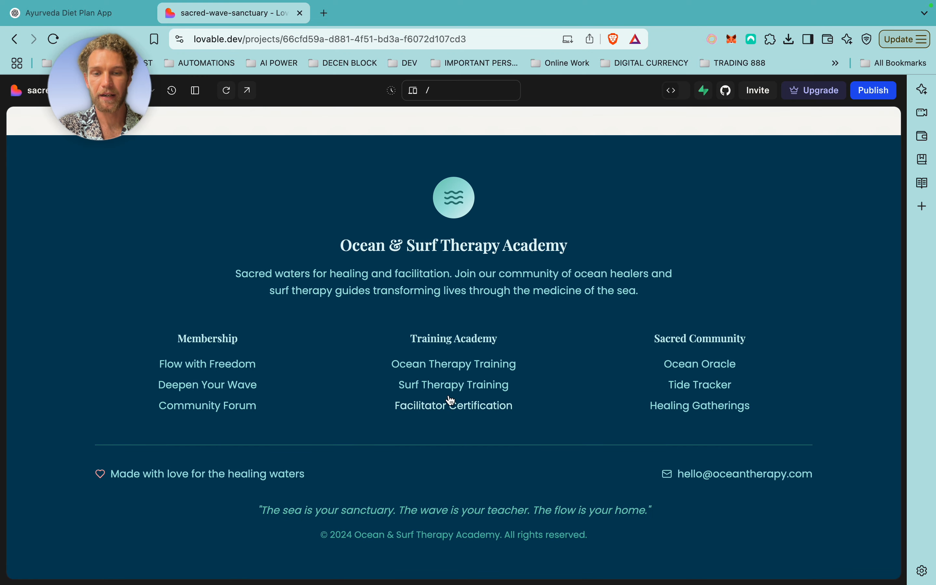
{"action": "scroll", "coordinate": [369, 327], "scroll_direction": "down", "scroll_amount": 1}
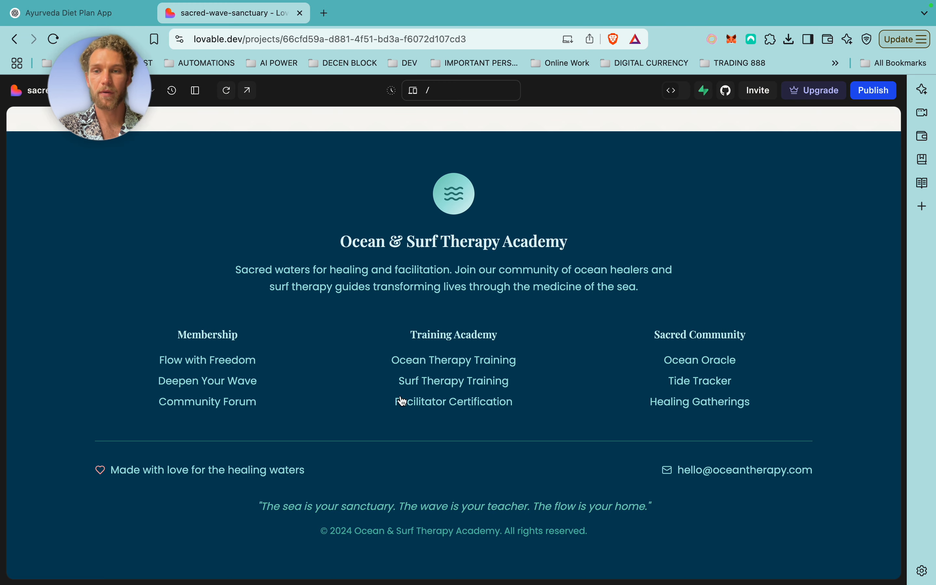
{"action": "scroll", "coordinate": [408, 385], "scroll_direction": "up", "scroll_amount": 12}
{"action": "scroll", "coordinate": [408, 385], "scroll_direction": "up", "scroll_amount": 15}
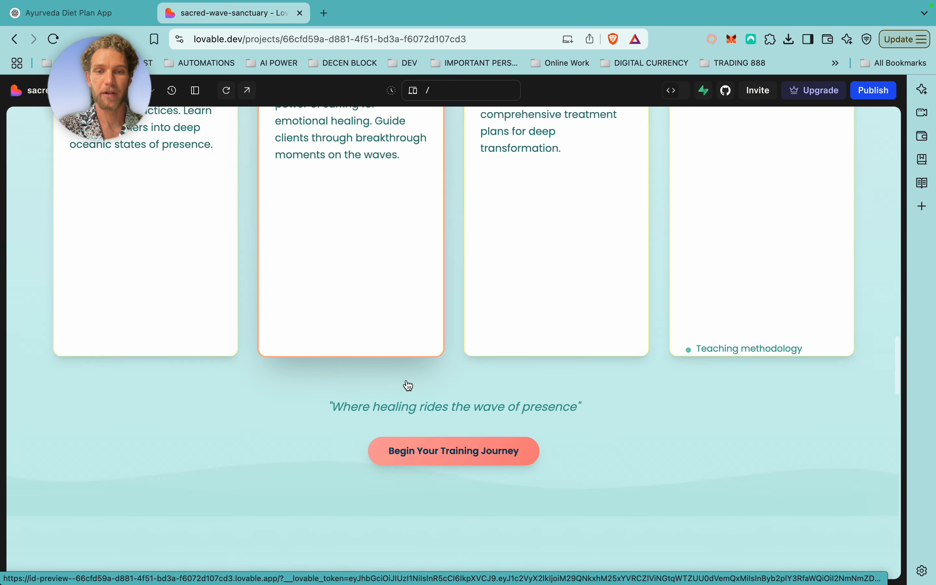
{"action": "scroll", "coordinate": [407, 385], "scroll_direction": "up", "scroll_amount": 1}
{"action": "scroll", "coordinate": [407, 385], "scroll_direction": "down", "scroll_amount": 1}
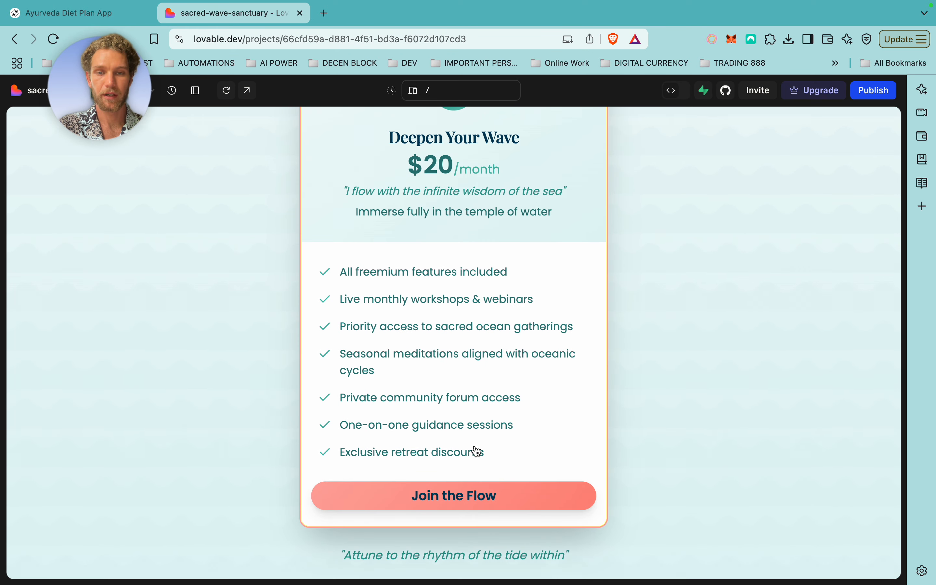
{"action": "scroll", "coordinate": [474, 445], "scroll_direction": "up", "scroll_amount": 6}
{"action": "scroll", "coordinate": [447, 381], "scroll_direction": "down", "scroll_amount": 15}
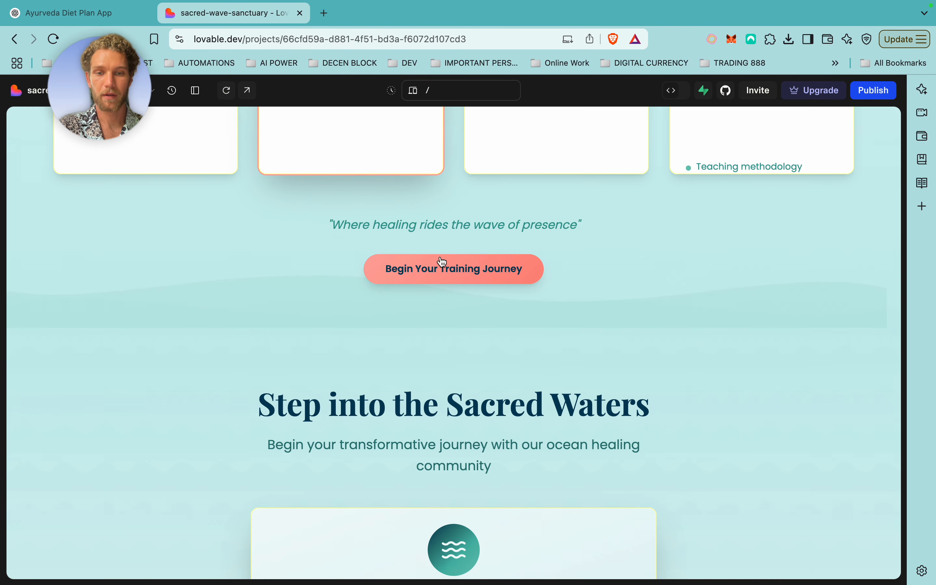
{"action": "scroll", "coordinate": [428, 338], "scroll_direction": "down", "scroll_amount": 5}
{"action": "scroll", "coordinate": [428, 338], "scroll_direction": "down", "scroll_amount": 6}
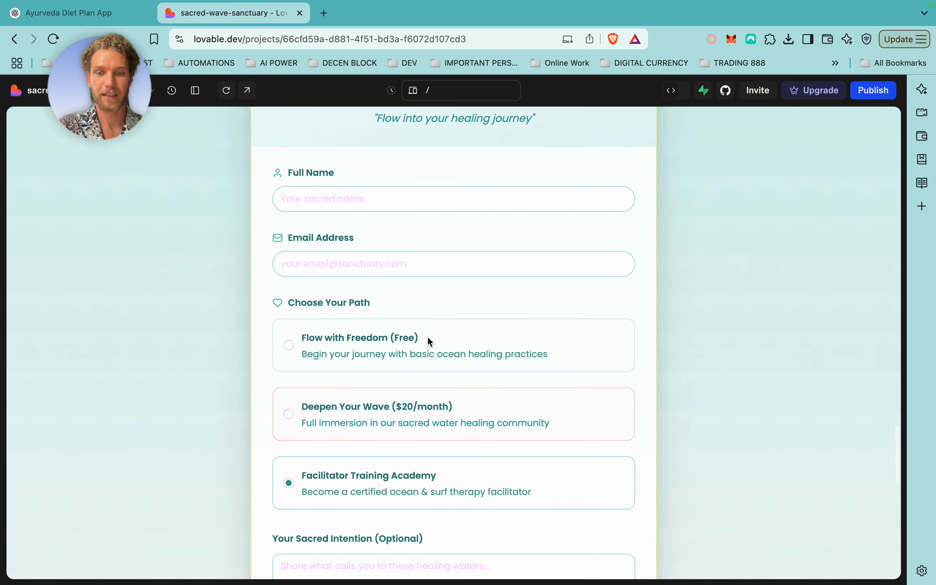
Fill Full Name and Email Address from the browser's saved suggestions.
{"action": "left_click", "coordinate": [331, 167]}
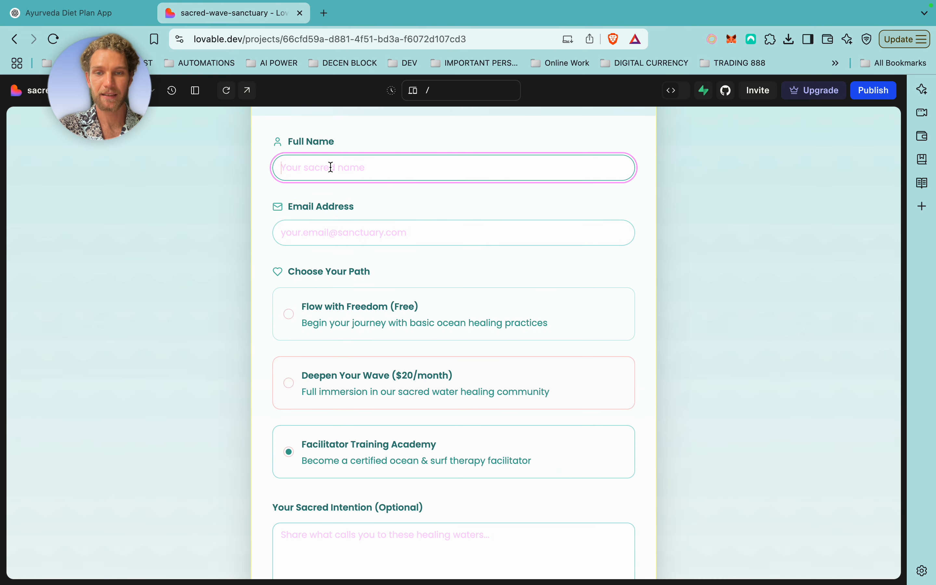
{"action": "left_click", "coordinate": [370, 200]}
{"action": "left_click", "coordinate": [360, 239]}
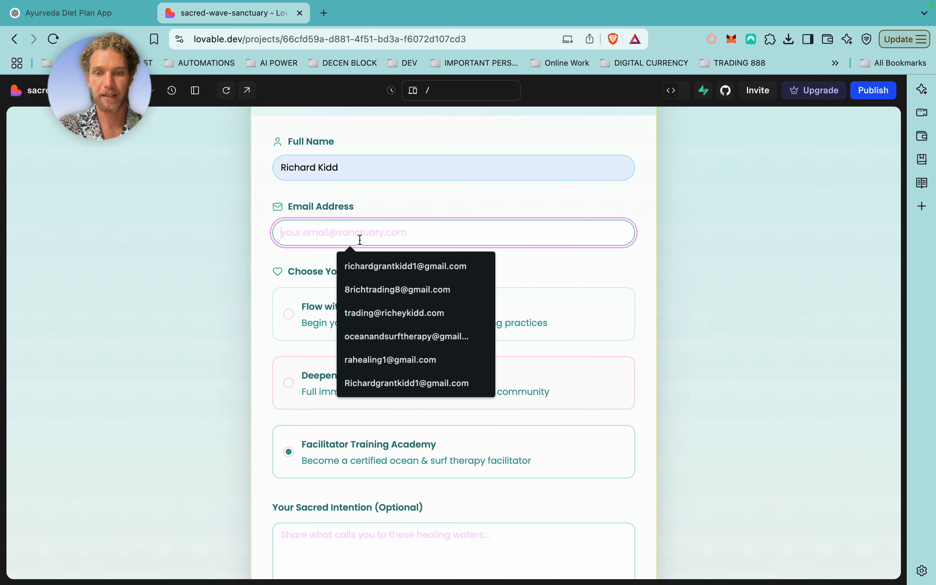
{"action": "left_click", "coordinate": [371, 336]}
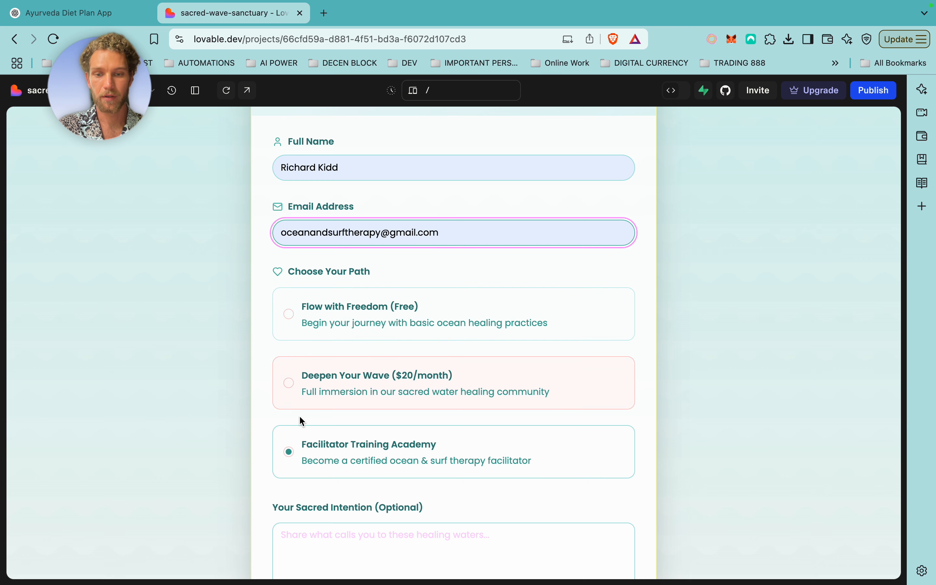
Enter the Sacred Intention 'Ready to offer healing services to the world.'.
{"action": "scroll", "coordinate": [398, 411], "scroll_direction": "down", "scroll_amount": 3}
{"action": "left_click", "coordinate": [401, 419]}
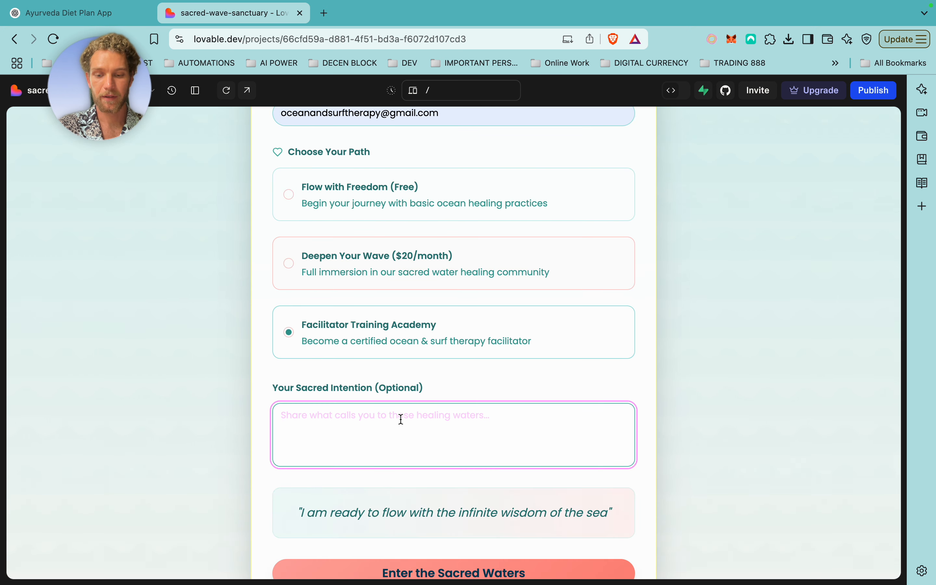
{"action": "type", "text": "Ready to offer"}
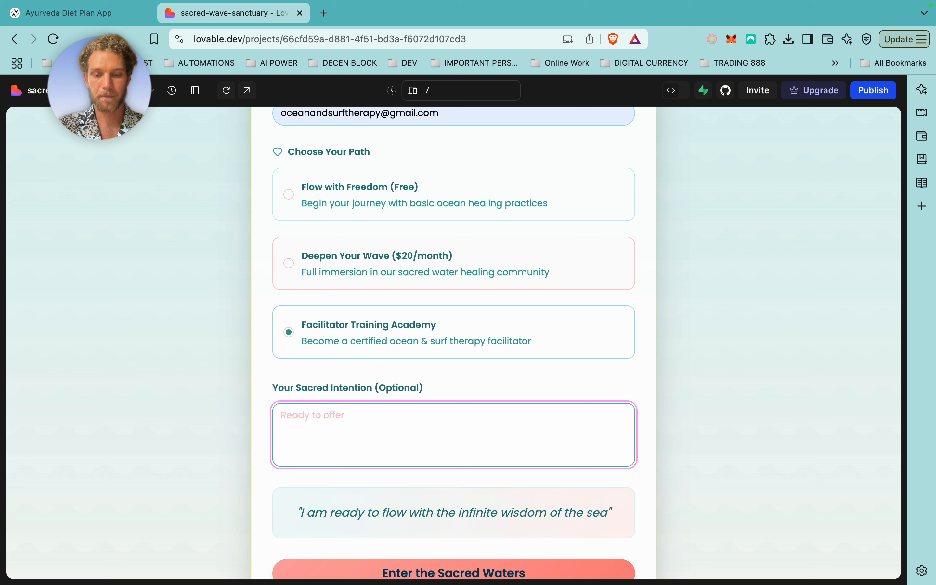
{"action": "type", "text": " healing servic"}
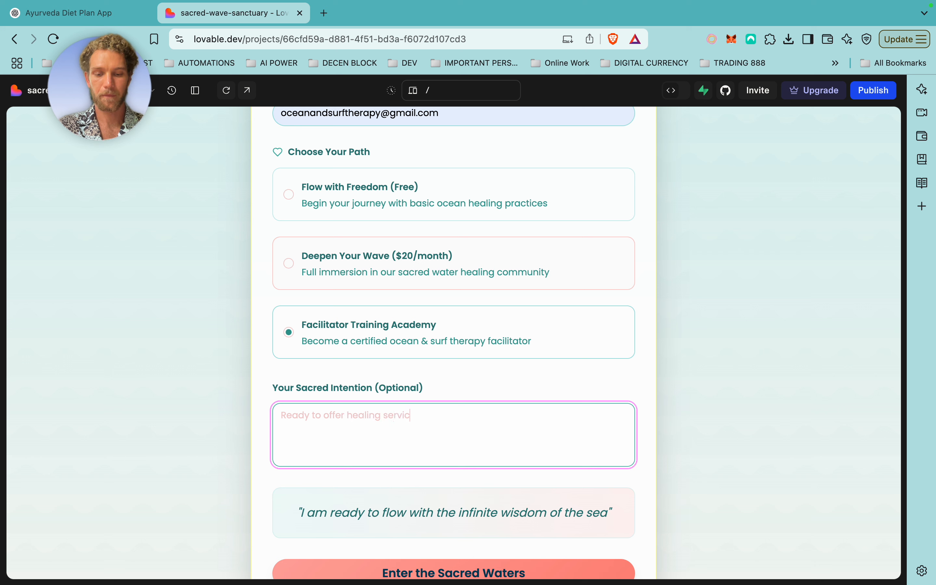
{"action": "type", "text": "es to the wor"}
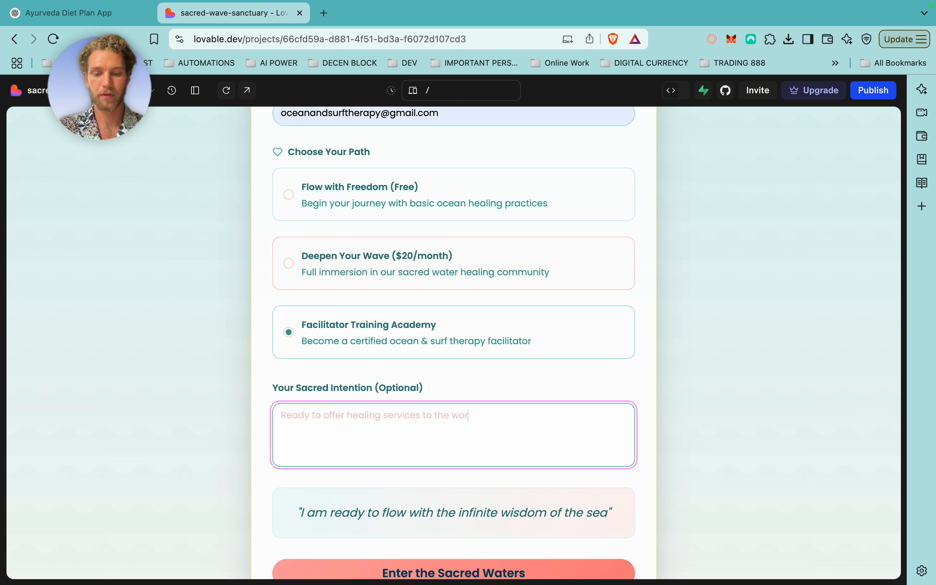
{"action": "type", "text": "ld."}
{"action": "scroll", "coordinate": [454, 455], "scroll_direction": "down", "scroll_amount": 4}
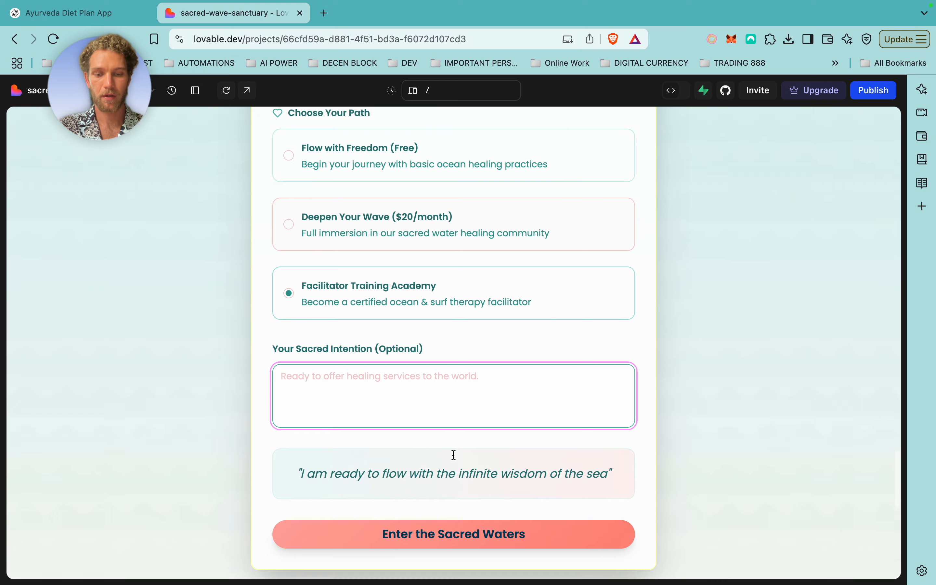
{"action": "left_click", "coordinate": [451, 488]}
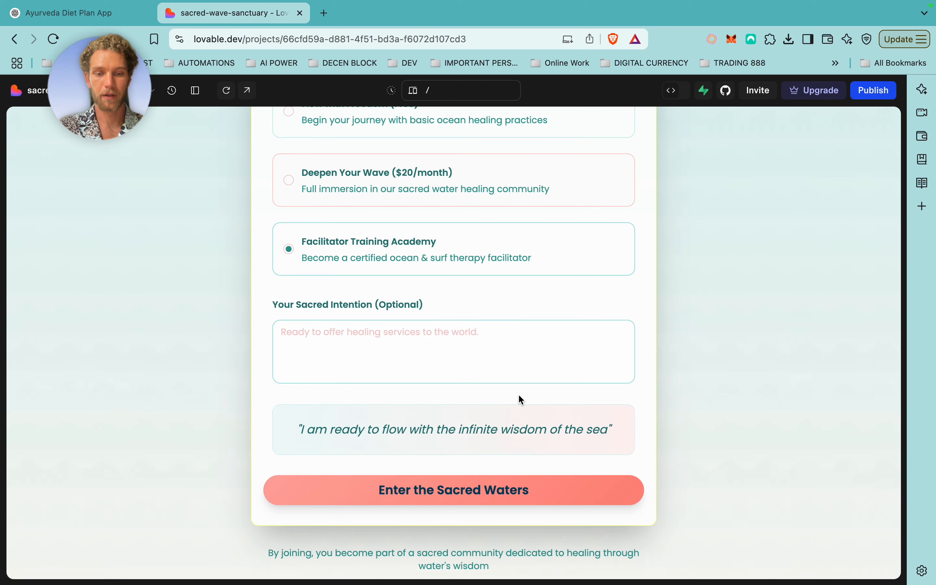
{"action": "scroll", "coordinate": [543, 344], "scroll_direction": "up", "scroll_amount": 20}
{"action": "scroll", "coordinate": [543, 345], "scroll_direction": "up", "scroll_amount": 15}
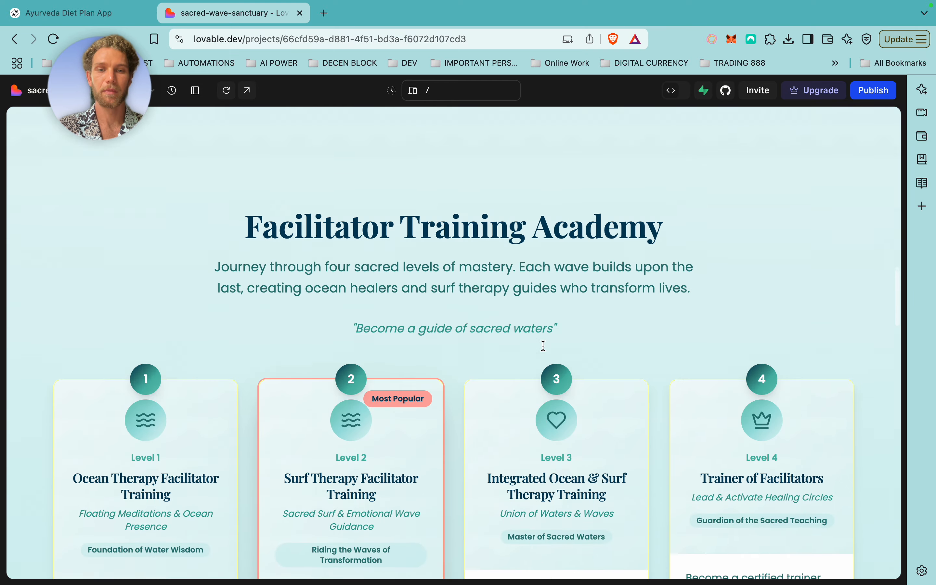
Reopen the chat and pick the 'Set up Supabase for Authentication' suggestion.
{"action": "scroll", "coordinate": [517, 273], "scroll_direction": "up", "scroll_amount": 20}
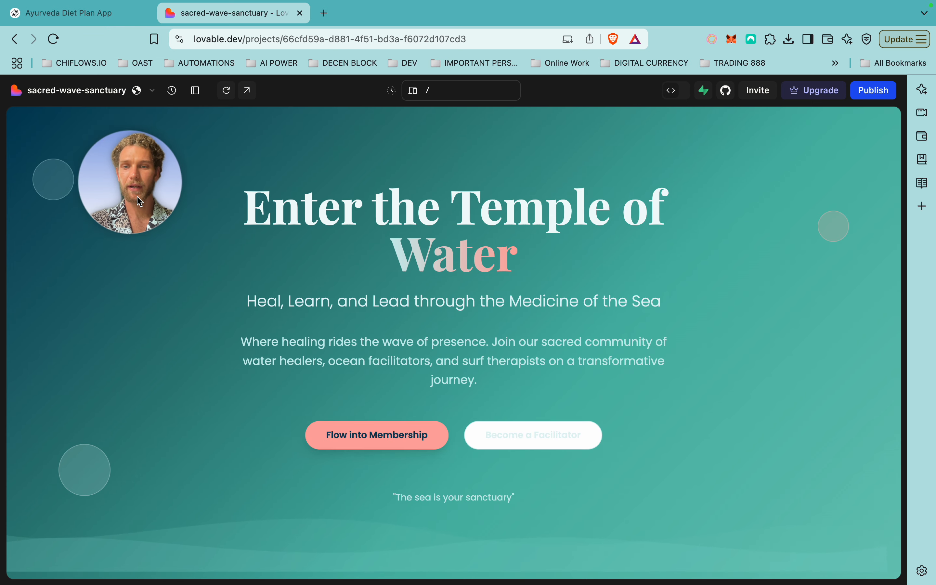
{"action": "left_click", "coordinate": [195, 90]}
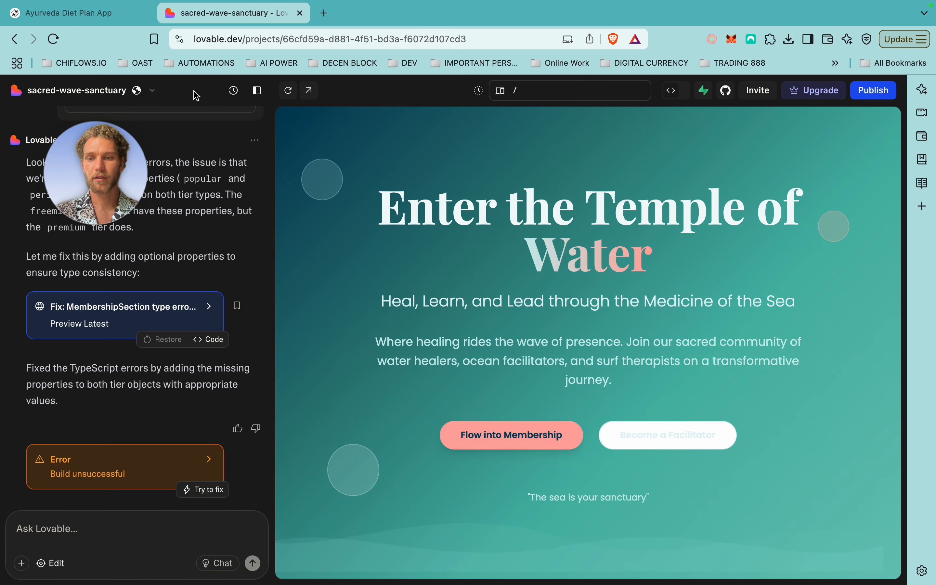
{"action": "scroll", "coordinate": [131, 404], "scroll_direction": "up", "scroll_amount": 5}
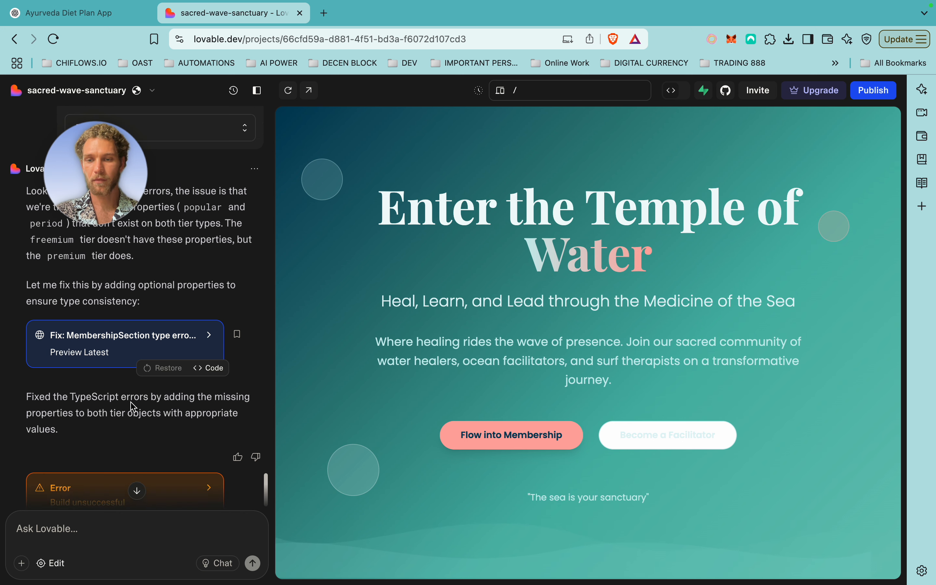
{"action": "scroll", "coordinate": [132, 406], "scroll_direction": "up", "scroll_amount": 12}
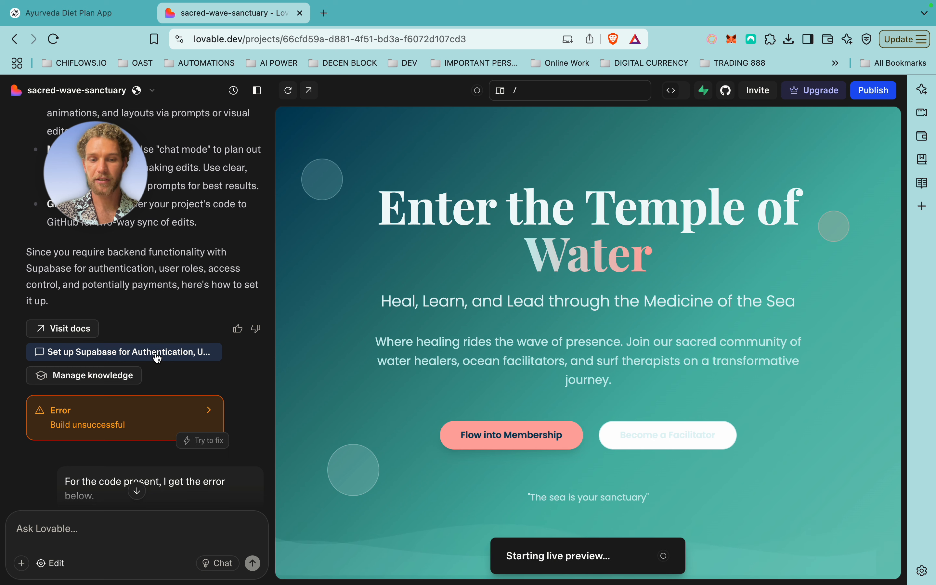
{"action": "left_click", "coordinate": [158, 352]}
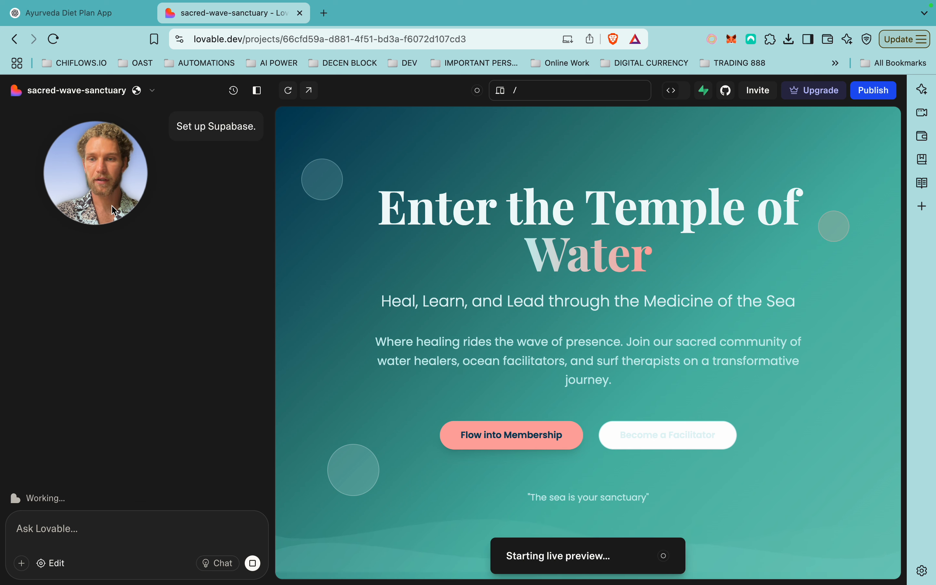
Read the assistant's native-integration recommendation, then bring up the toolbar's Supabase options.
{"action": "left_click_drag", "start_coordinate": [124, 201], "coordinate": [102, 197]}
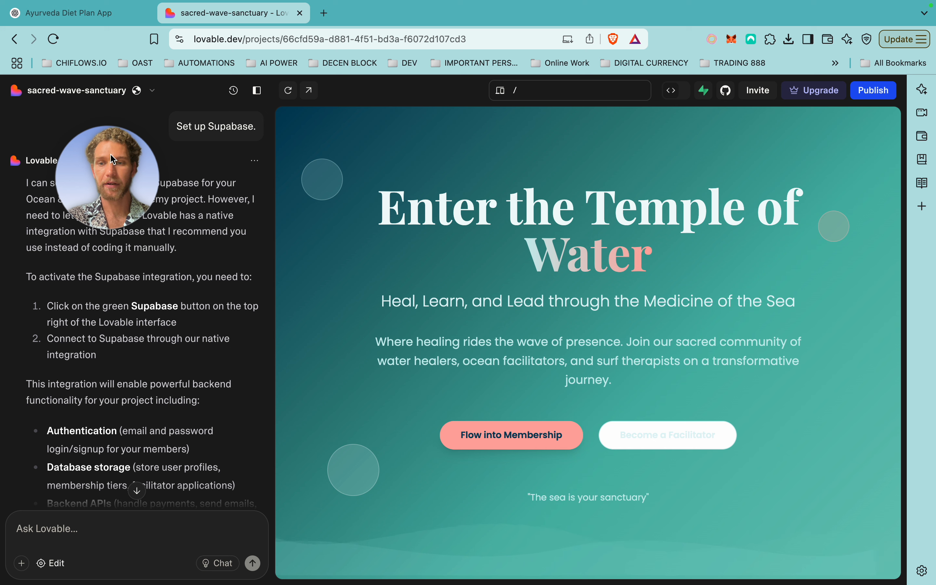
{"action": "left_click_drag", "start_coordinate": [113, 157], "coordinate": [91, 23]}
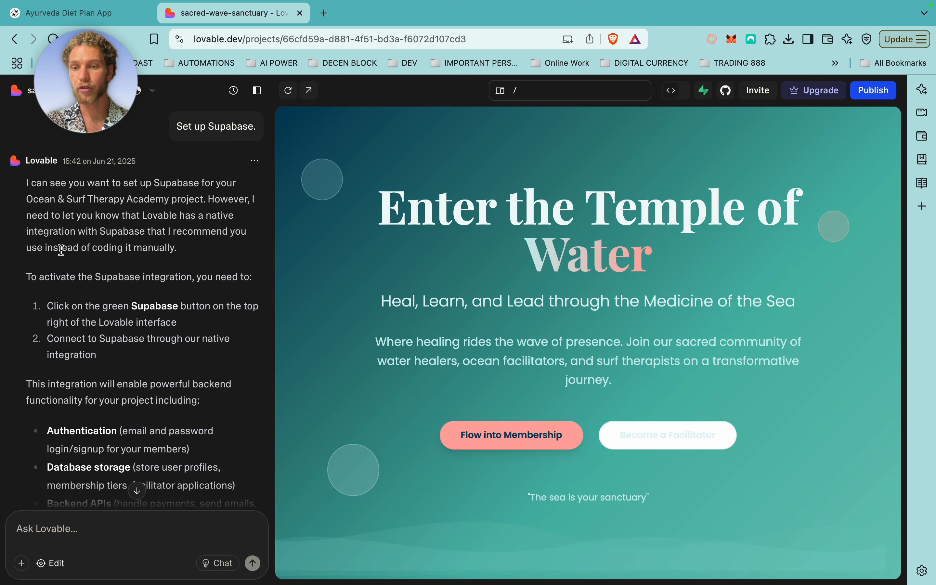
{"action": "scroll", "coordinate": [116, 310], "scroll_direction": "down", "scroll_amount": 2}
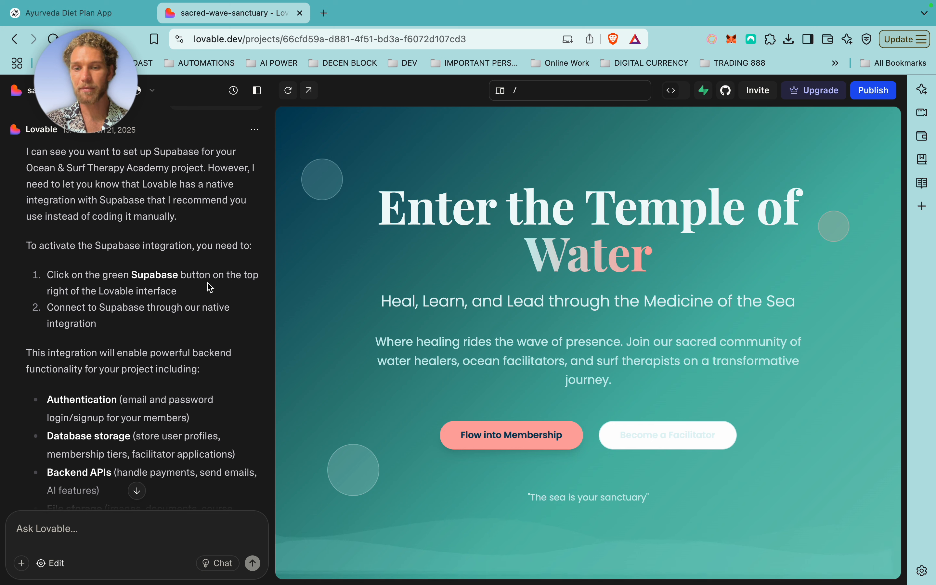
{"action": "left_click", "coordinate": [708, 93]}
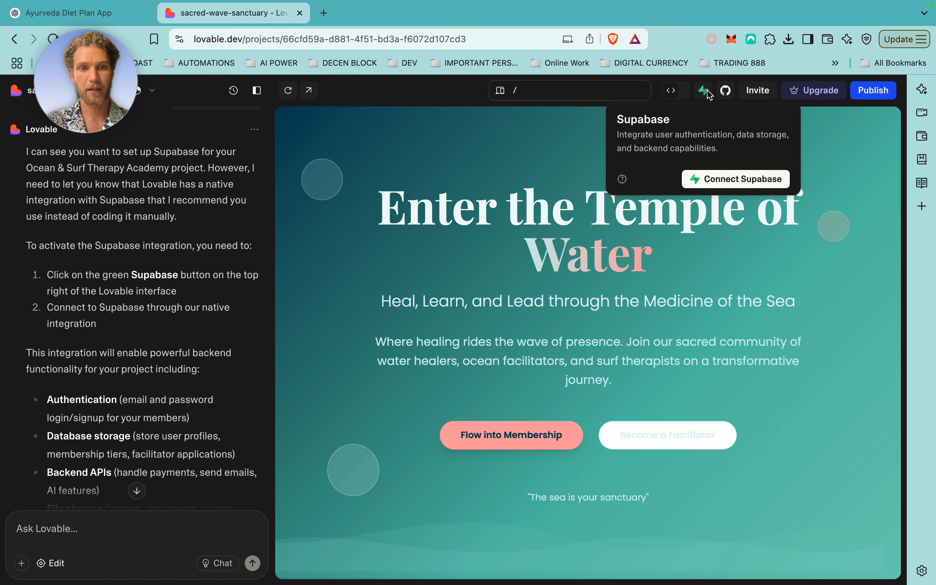
Choose Connect Supabase in the popover and again on the Integrations > Supabase page.
{"action": "left_click", "coordinate": [724, 179]}
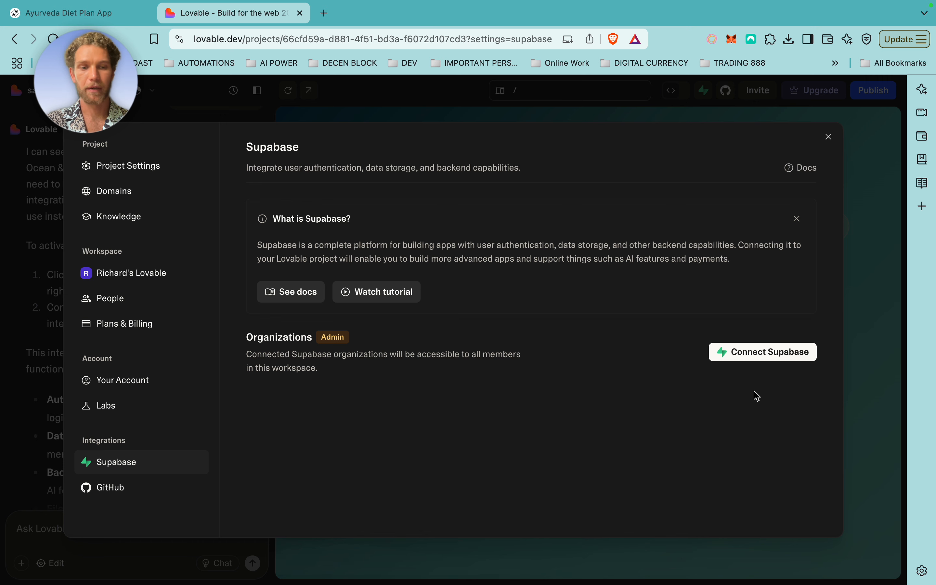
{"action": "left_click", "coordinate": [768, 360]}
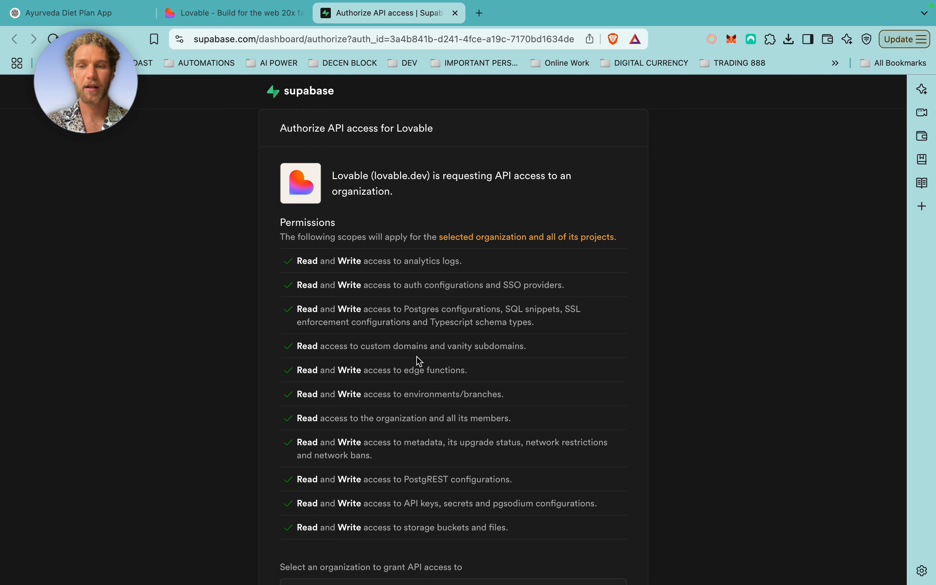
Select the Chiflows organization and authorize Lovable's API access to it.
{"action": "scroll", "coordinate": [420, 361], "scroll_direction": "down", "scroll_amount": 2}
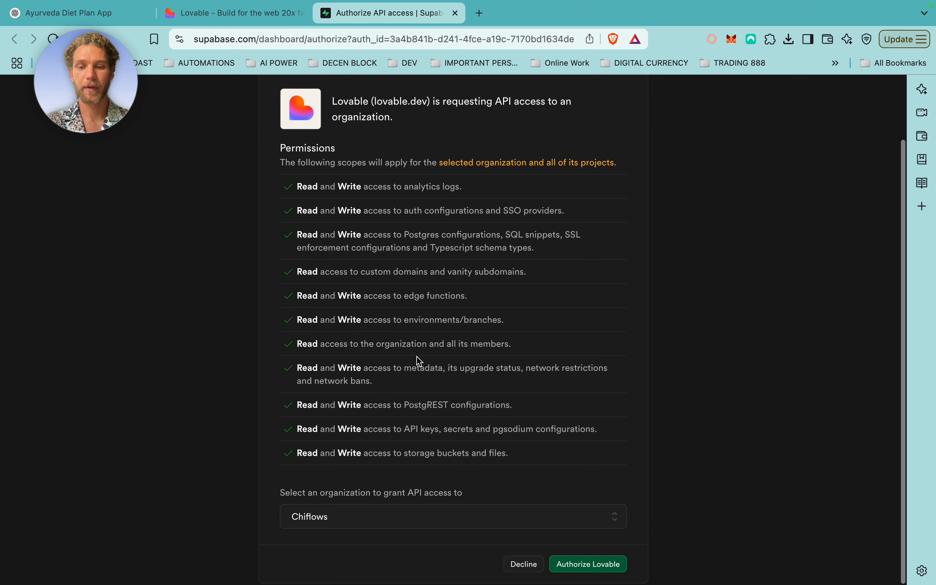
{"action": "left_click", "coordinate": [416, 525]}
{"action": "left_click", "coordinate": [408, 550]}
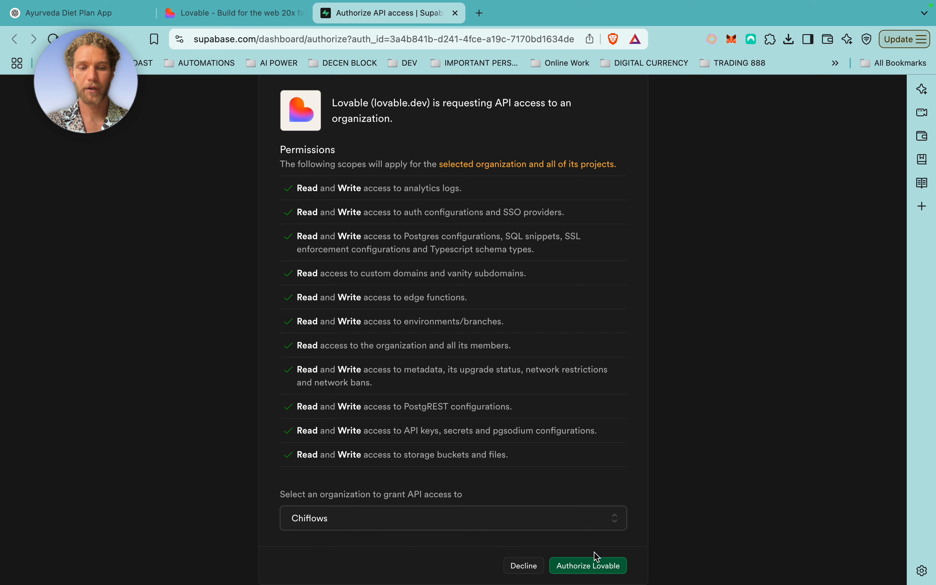
{"action": "left_click", "coordinate": [597, 566]}
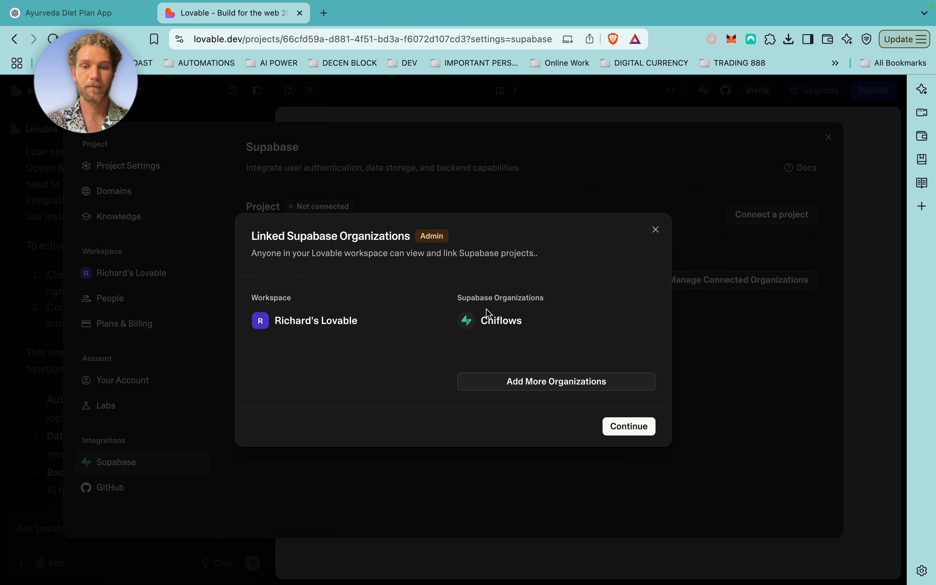
Choose Add More Organizations to begin linking another Supabase organization to Lovable.
{"action": "left_click", "coordinate": [542, 383]}
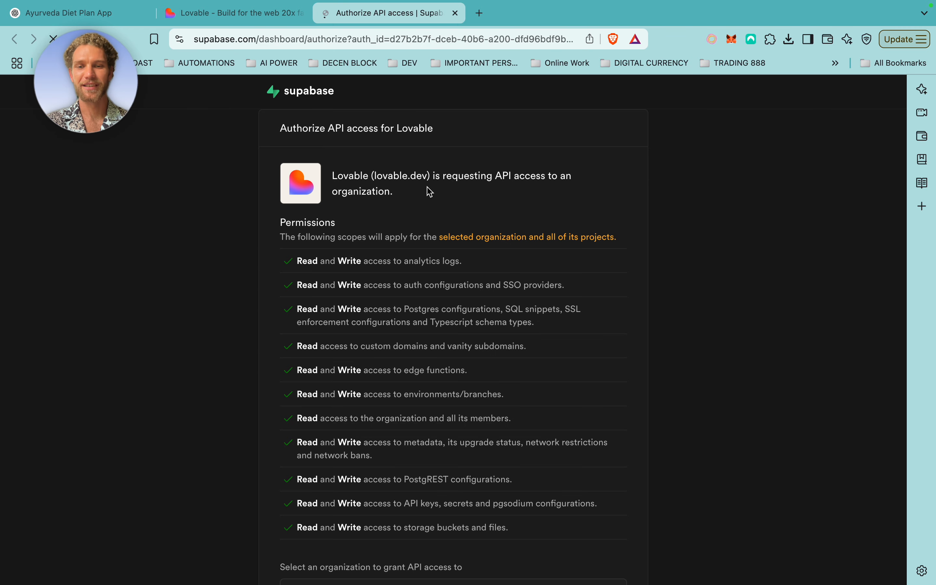
Authorize Lovable for the Chiflows organization and continue to its Test_Backend and Test_data projects.
{"action": "scroll", "coordinate": [466, 359], "scroll_direction": "down", "scroll_amount": 3}
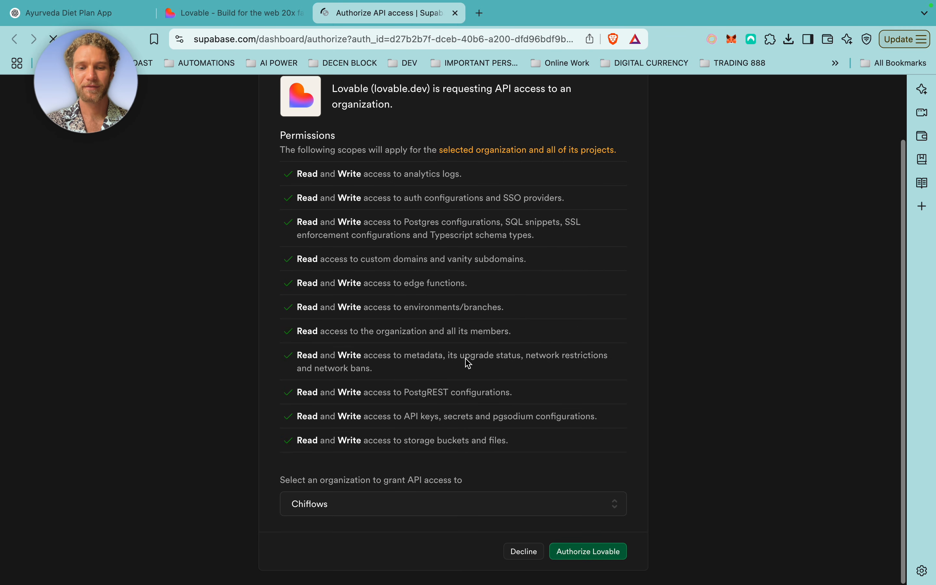
{"action": "left_click", "coordinate": [517, 522]}
{"action": "left_click", "coordinate": [607, 579]}
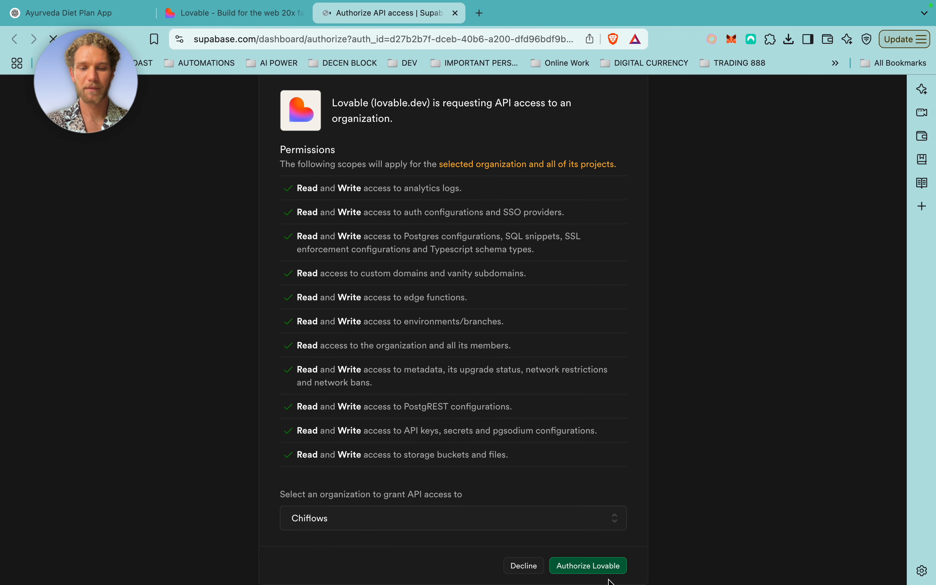
{"action": "left_click", "coordinate": [598, 565]}
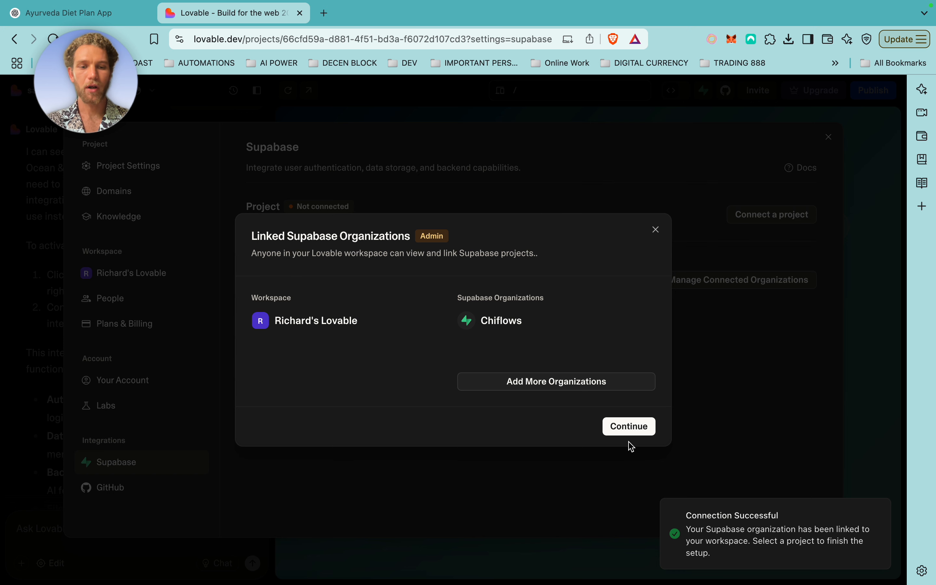
{"action": "left_click", "coordinate": [629, 429]}
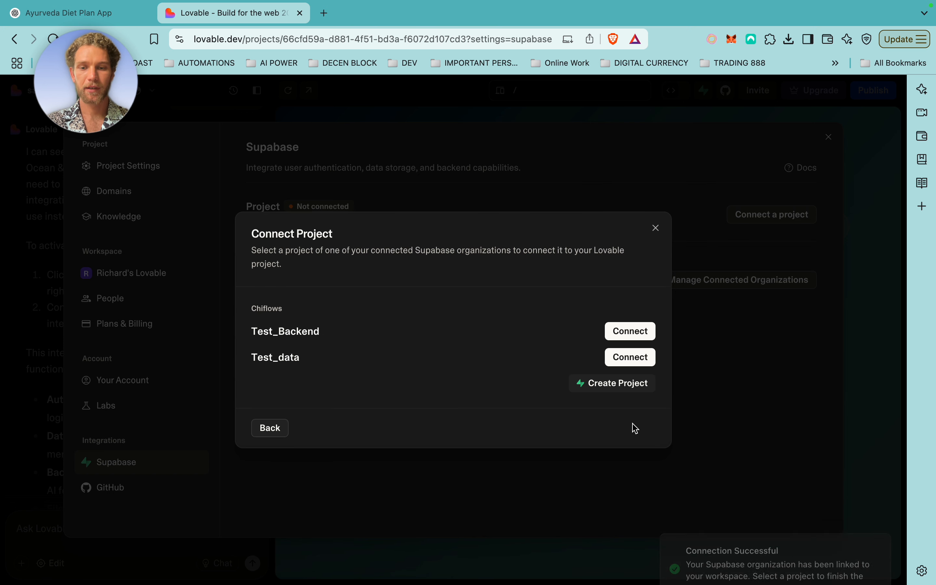